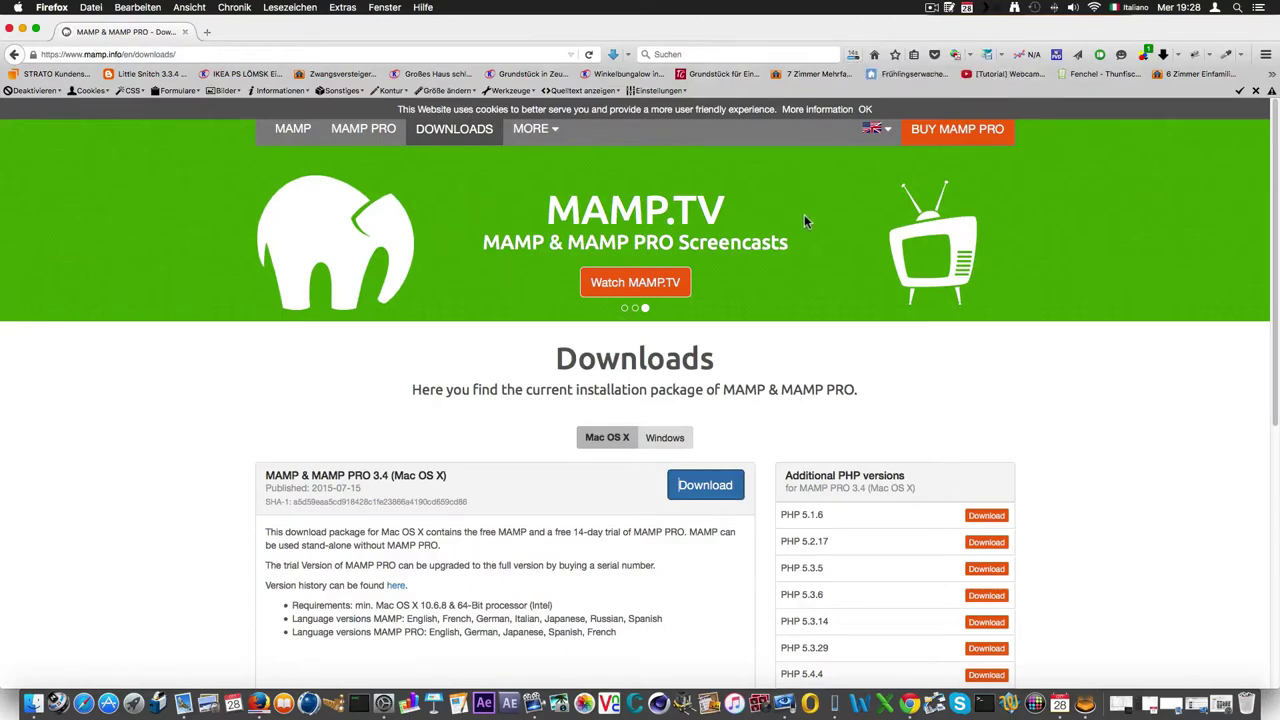
Download the 340 MB MAMP_MAMP_PRO_3.4 Mac package and run its installer from the Downloads list.
scroll(798, 223, down, 4)
scroll(798, 235, up, 1)
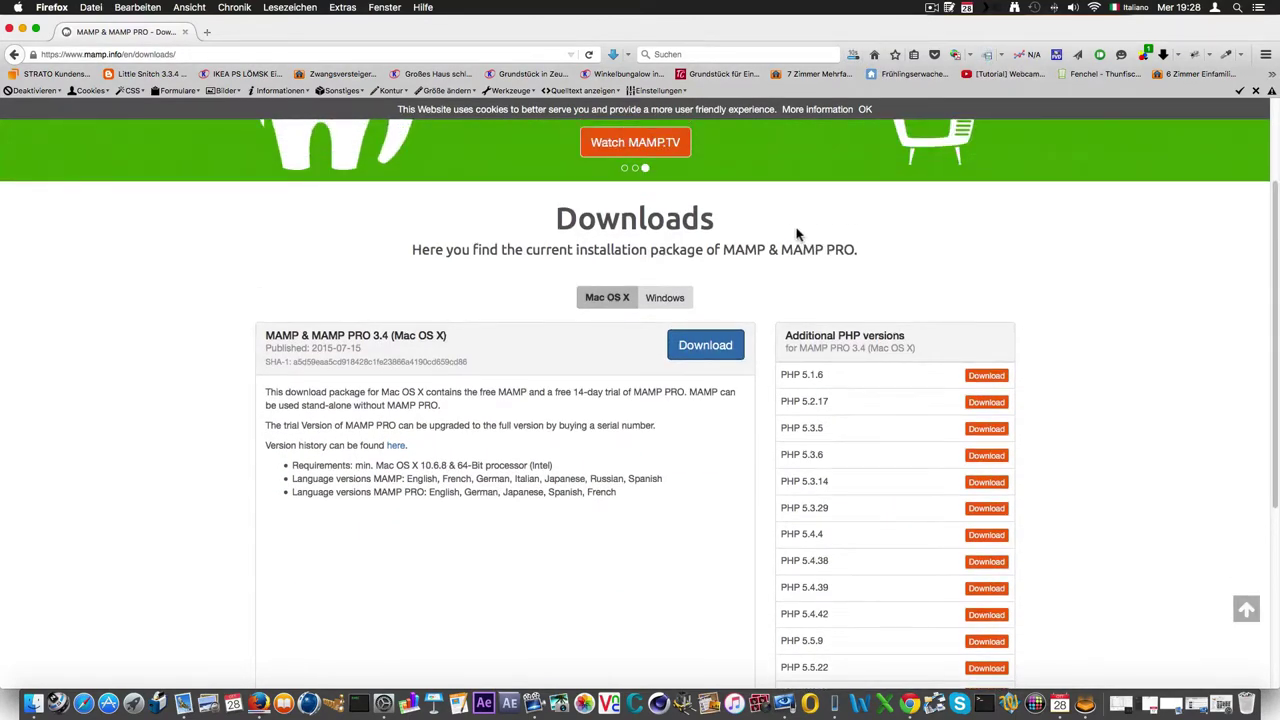
click(808, 185)
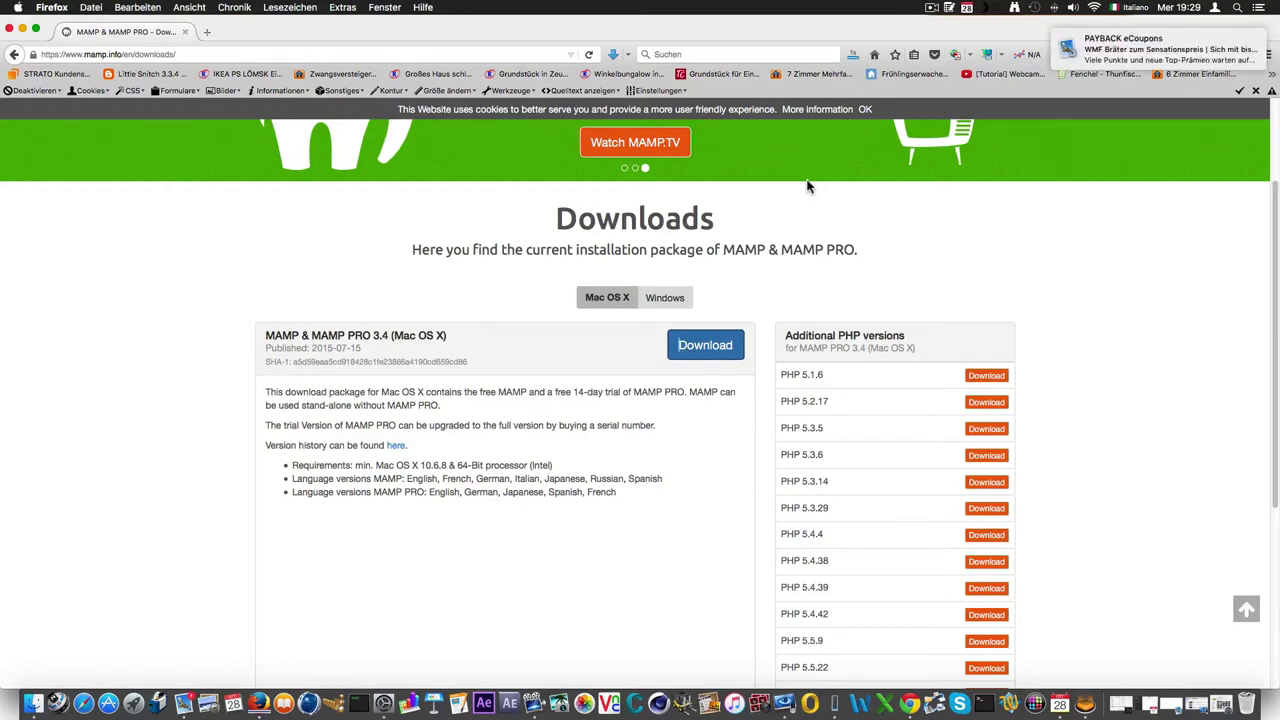
mouse_move(1144, 57)
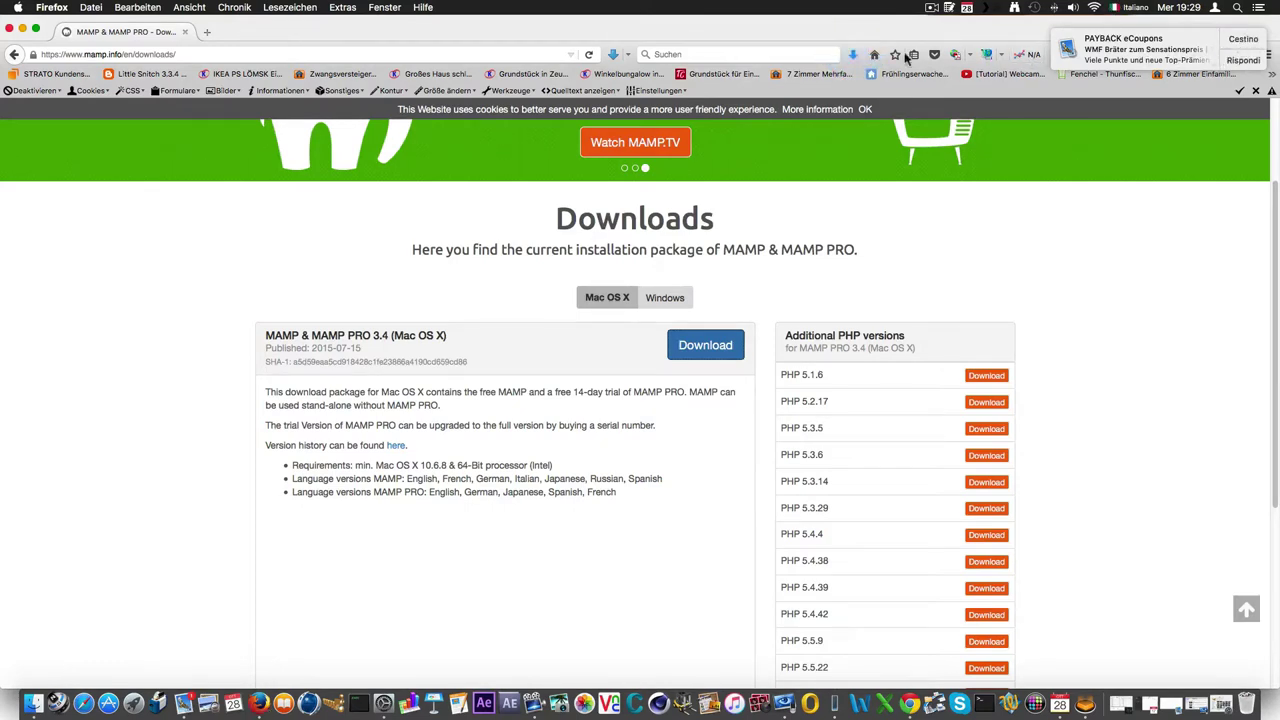
click(1258, 40)
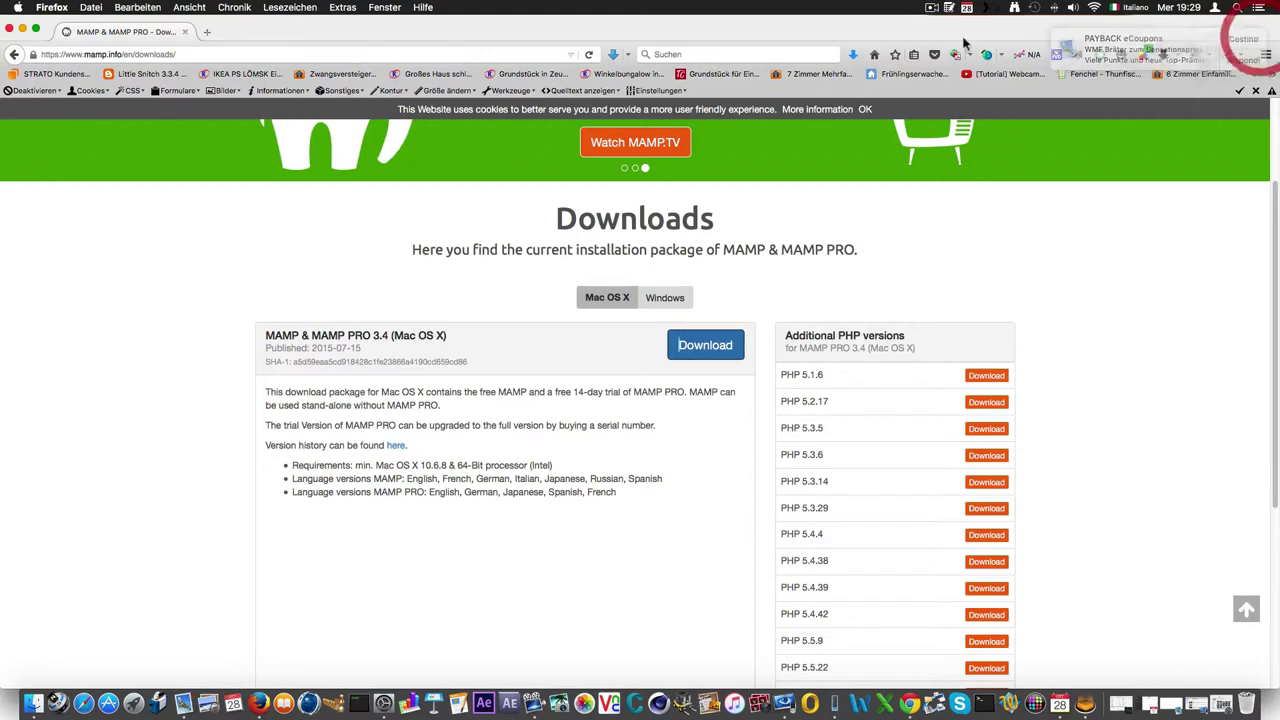
click(850, 55)
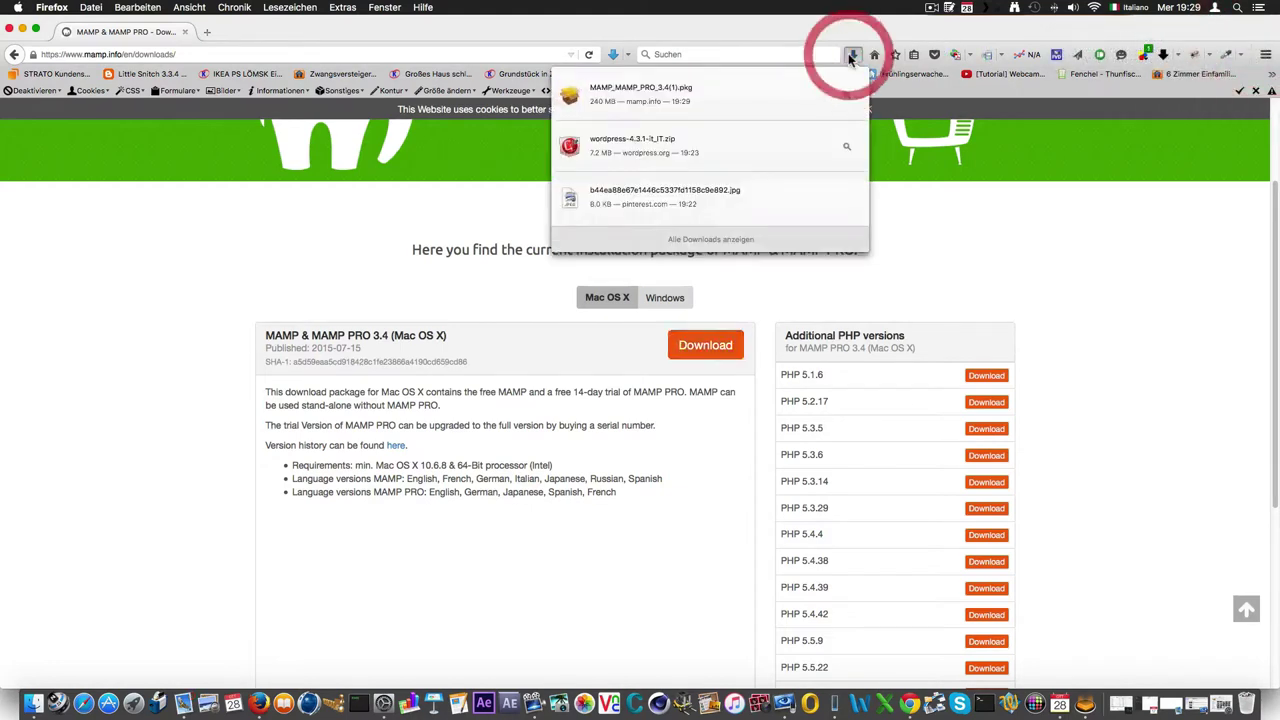
click(707, 92)
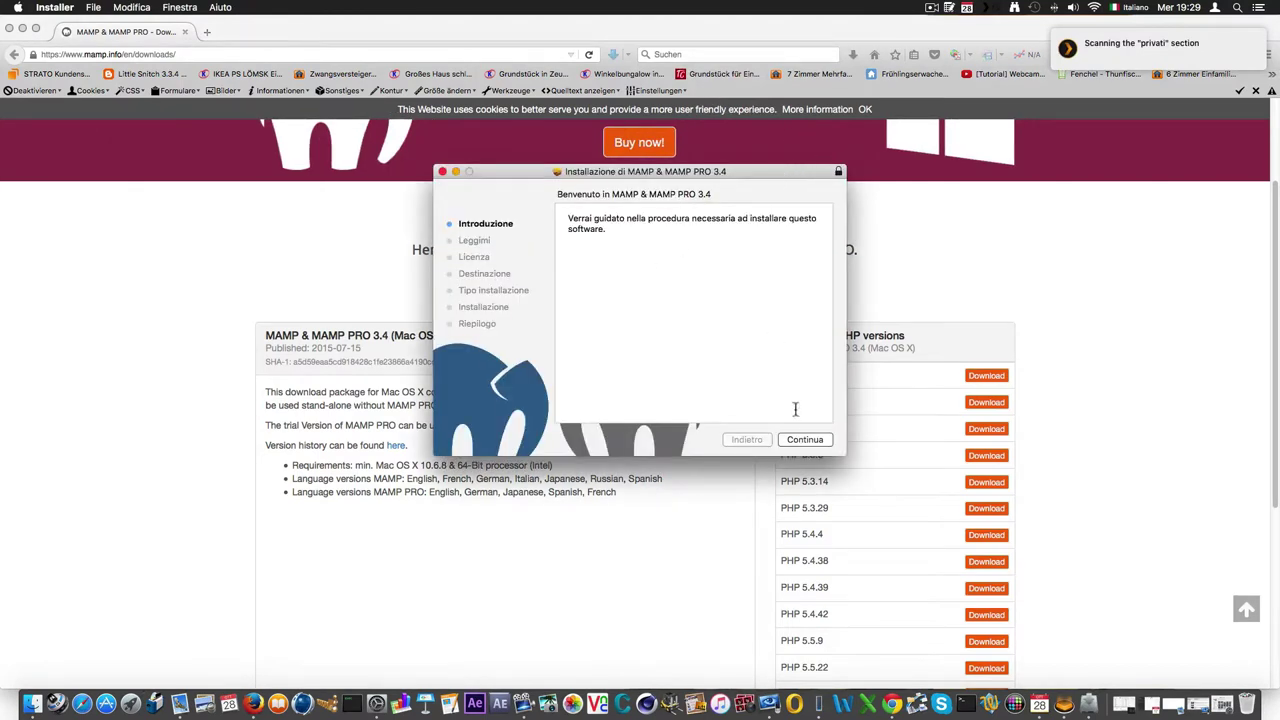
Advance to the MAMP licence, display it in English and accept the terms.
click(804, 441)
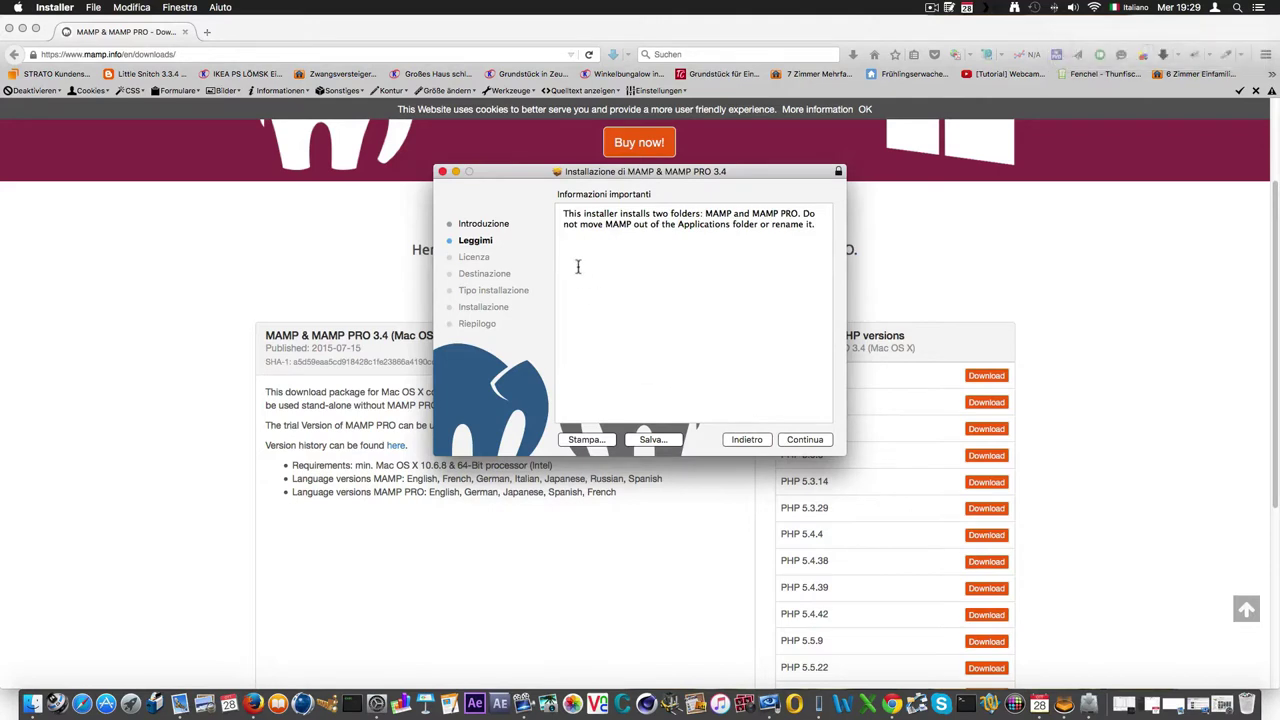
click(815, 446)
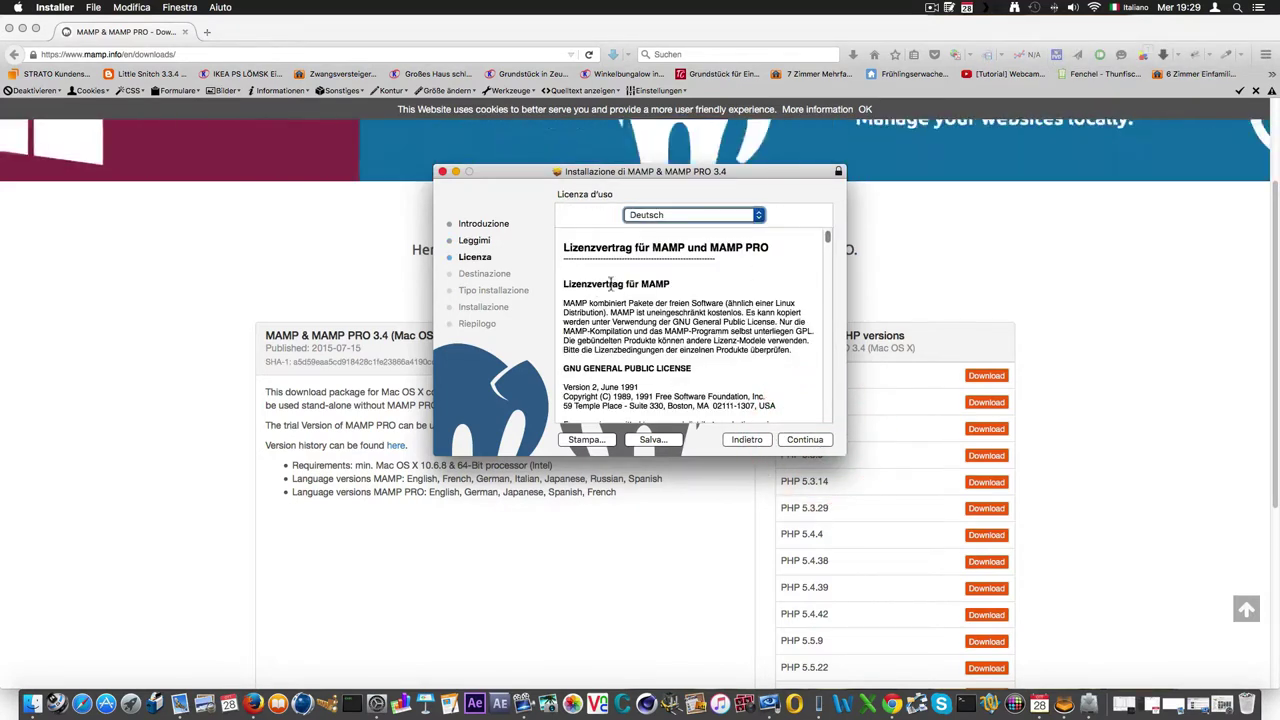
click(702, 216)
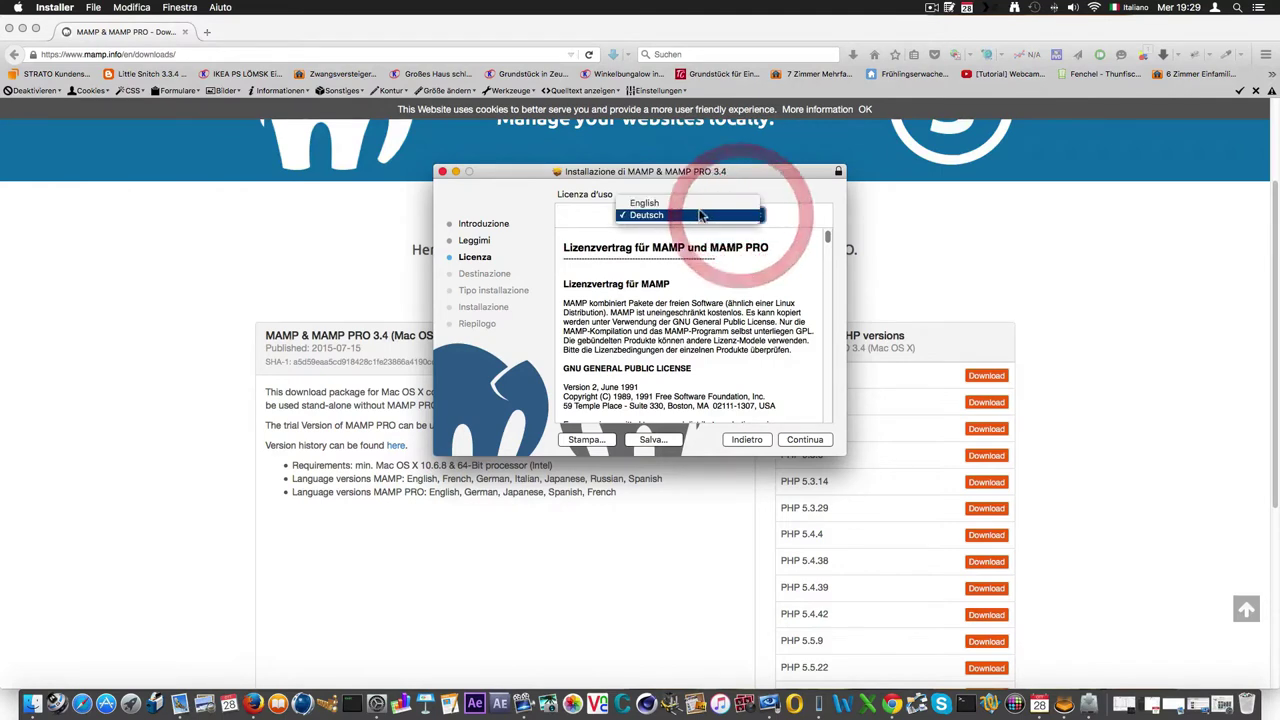
click(655, 203)
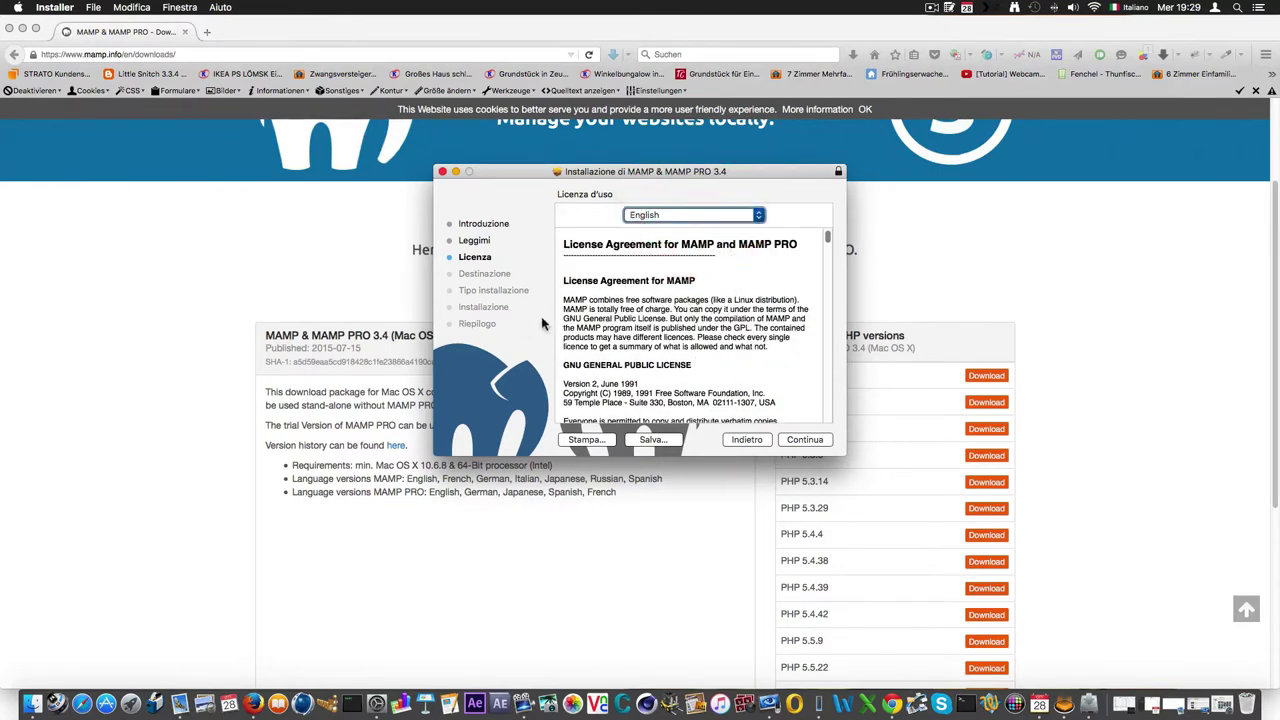
click(822, 446)
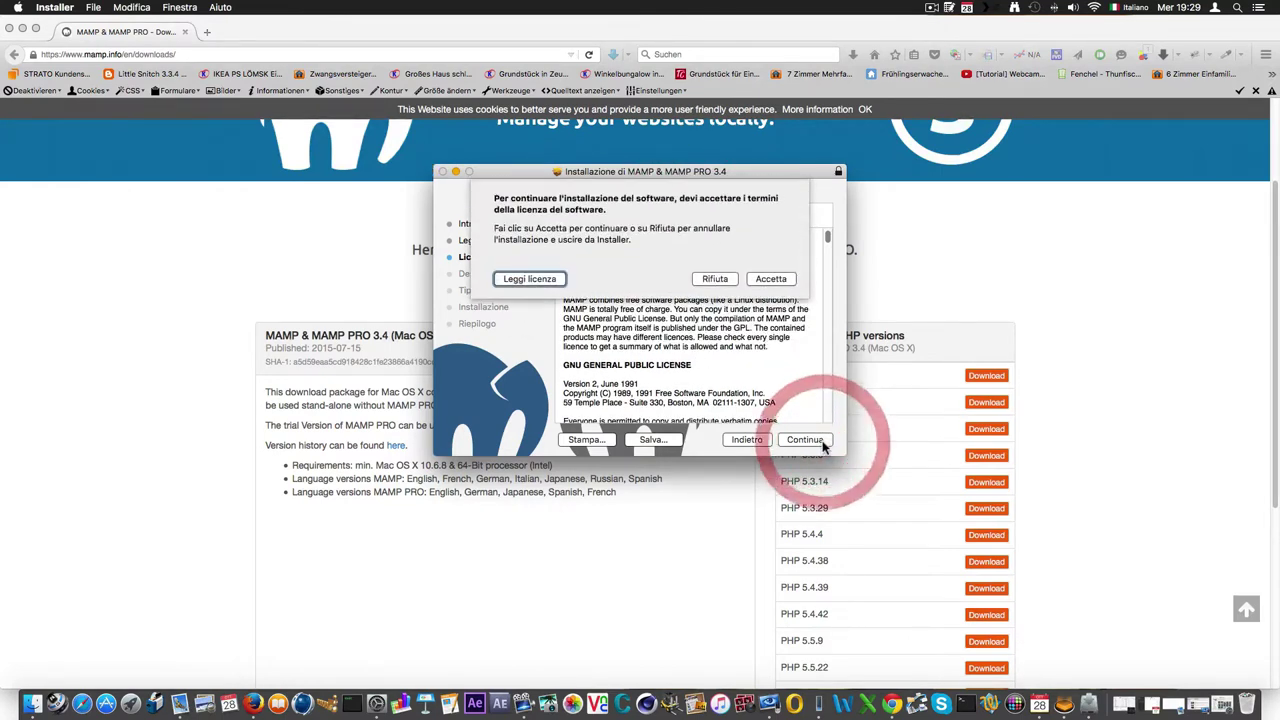
click(777, 283)
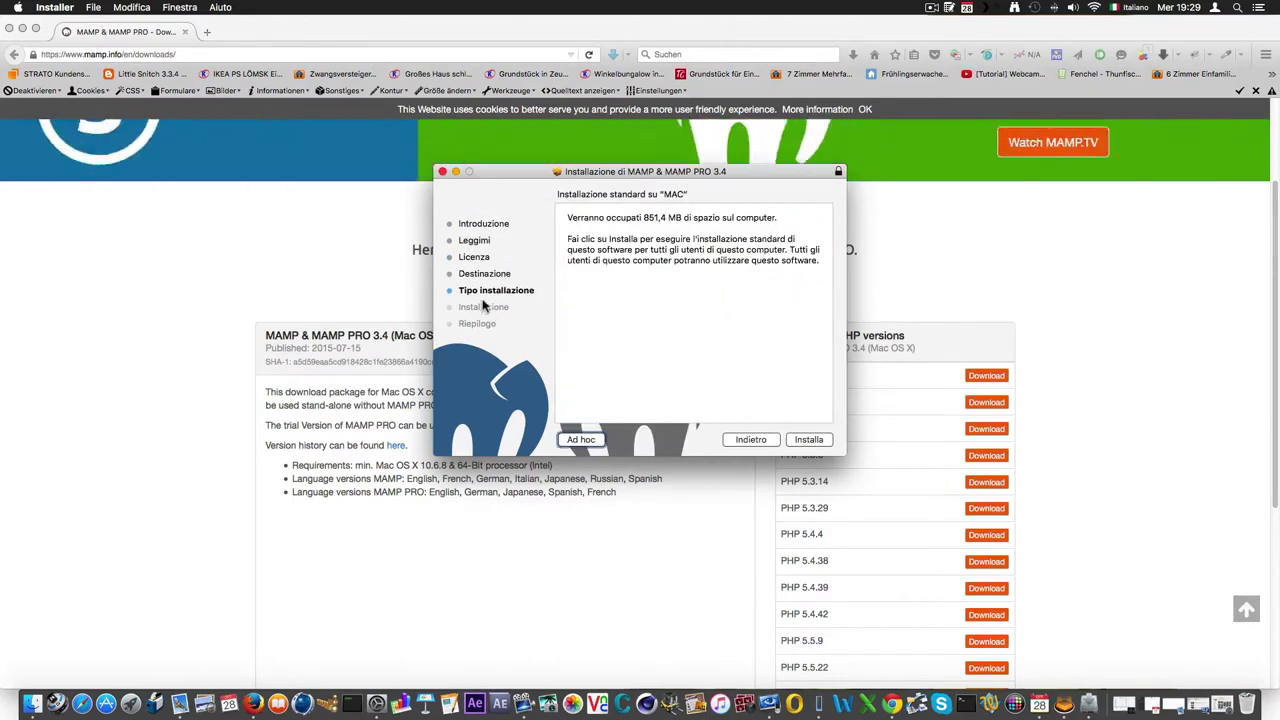
Start the 851.4 MB standard installation and authorise it with the administrator password.
click(658, 220)
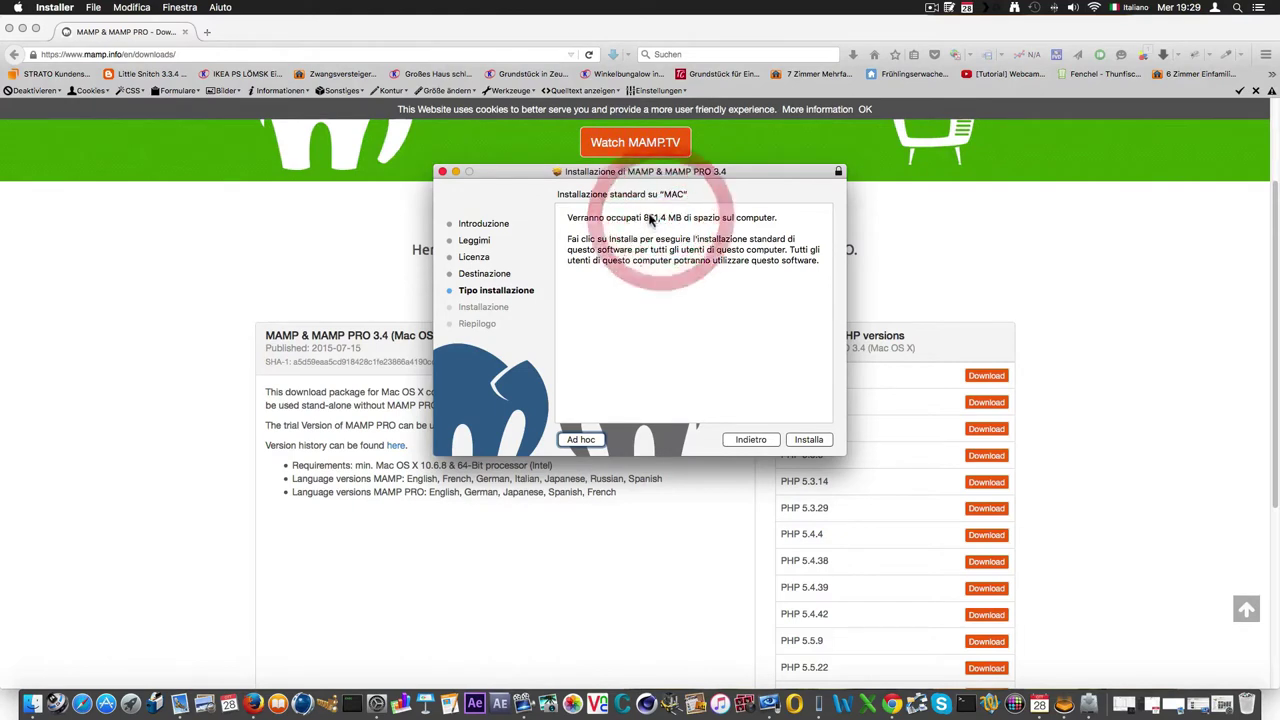
click(660, 218)
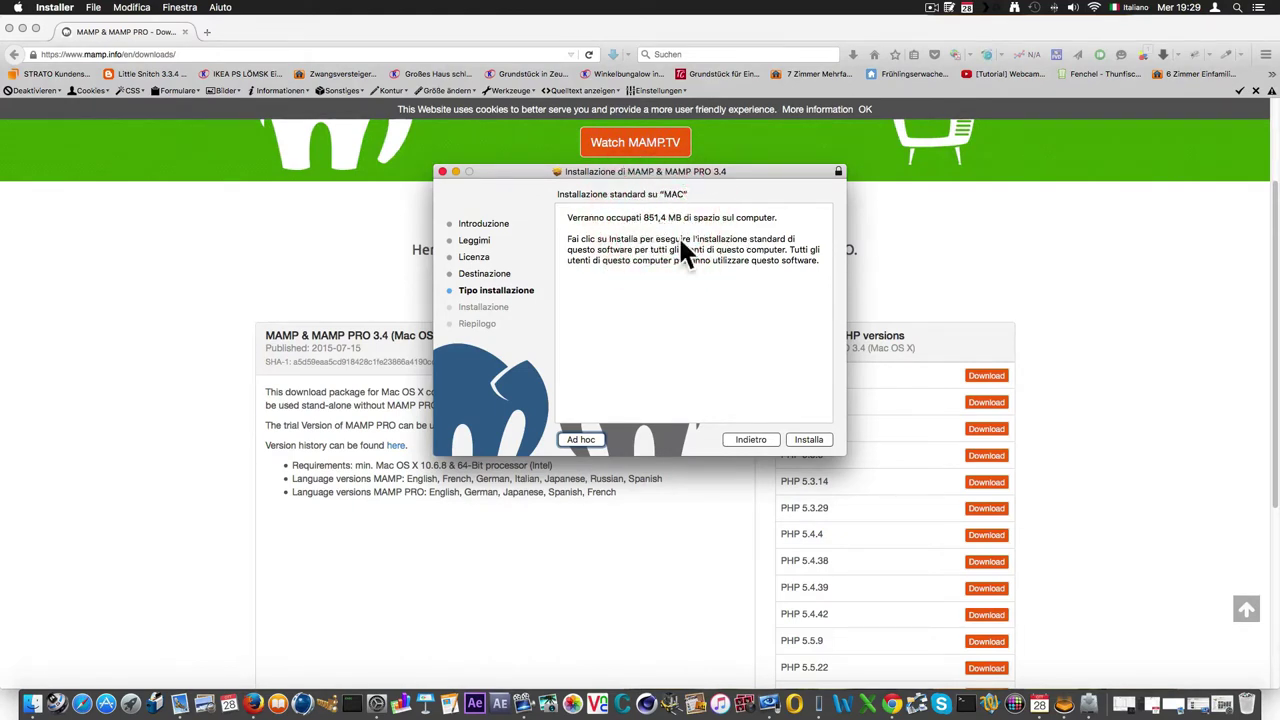
click(811, 442)
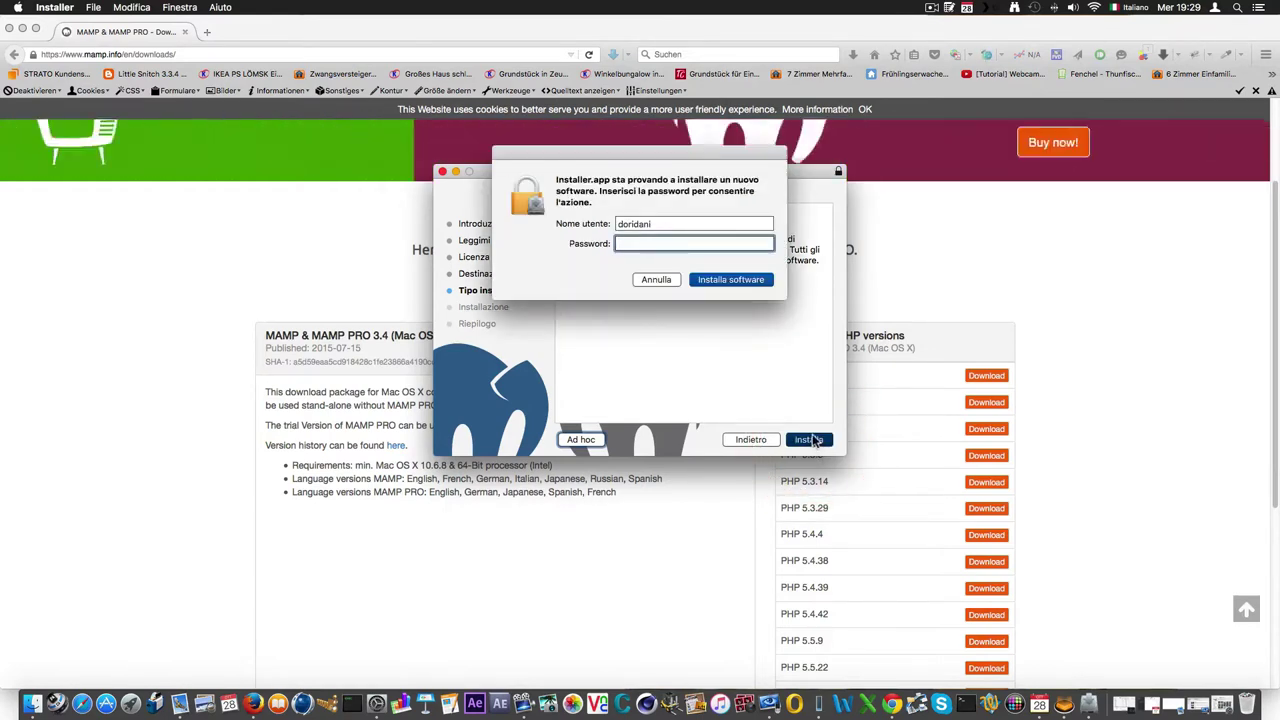
text(•••••)
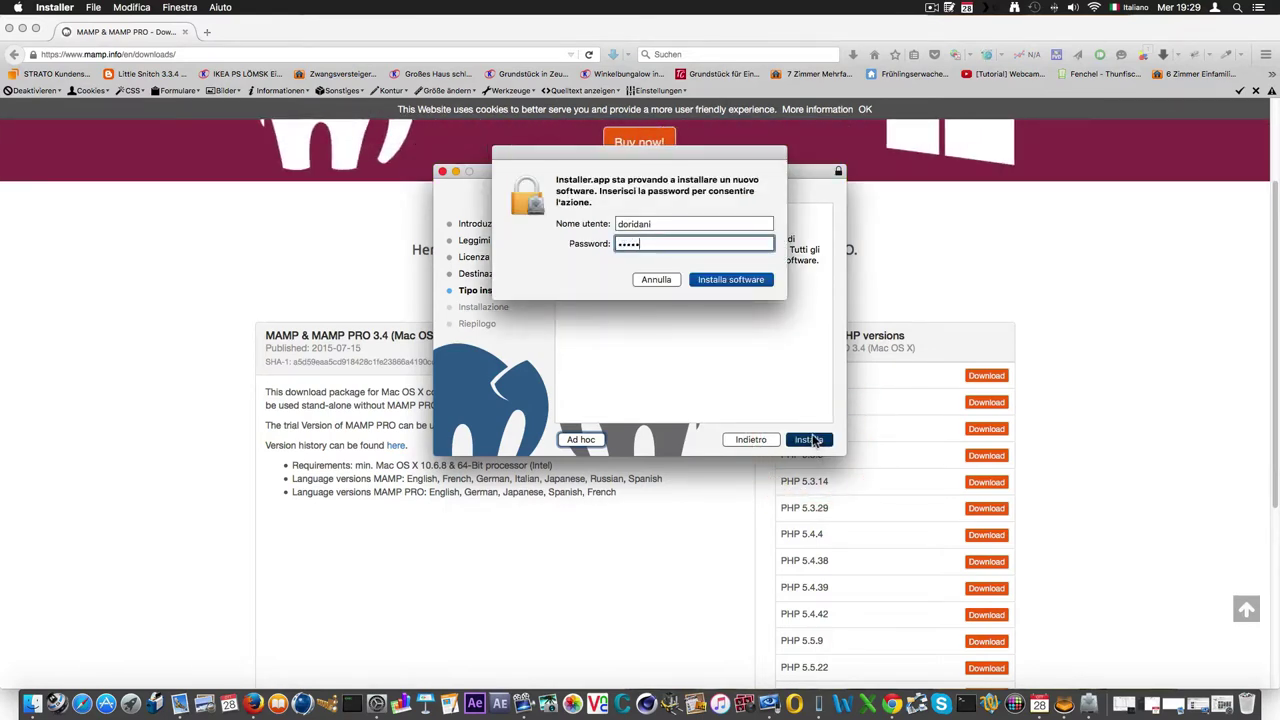
text(•)
key(Return)
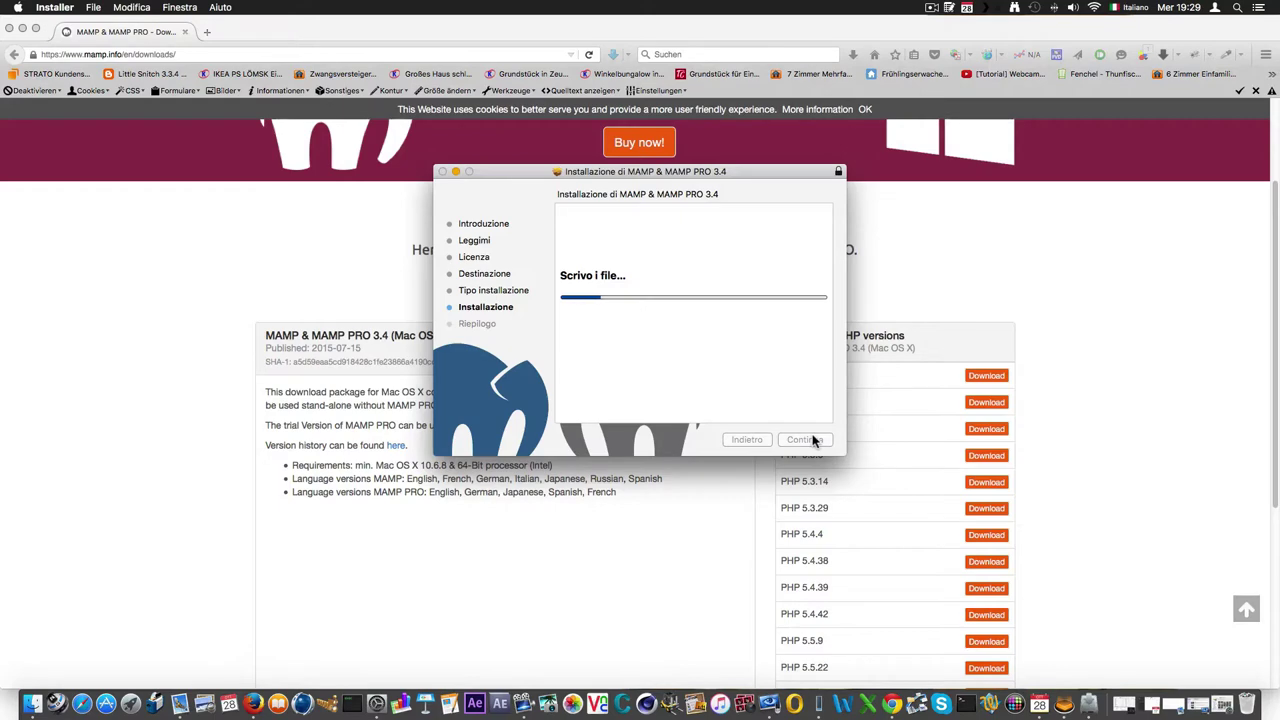
Wait for the MAMP & MAMP PRO 3.4 installation to complete, then close the installer.
click(22, 30)
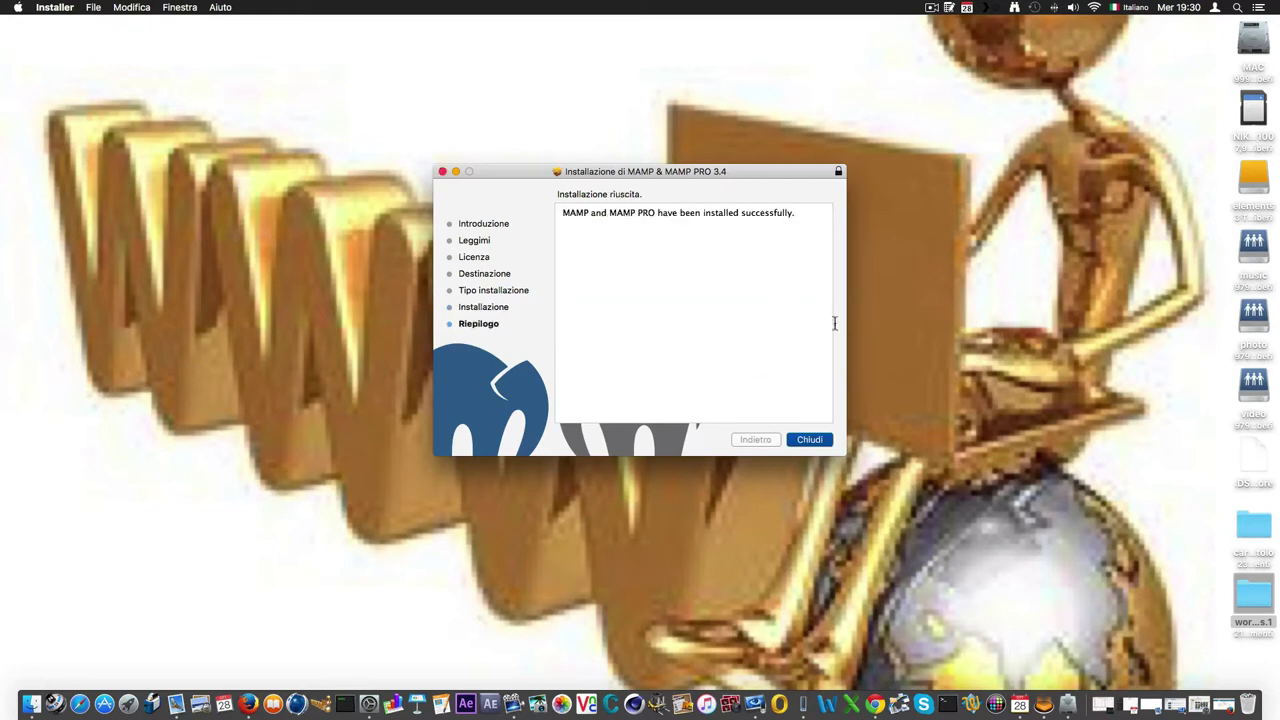
click(815, 440)
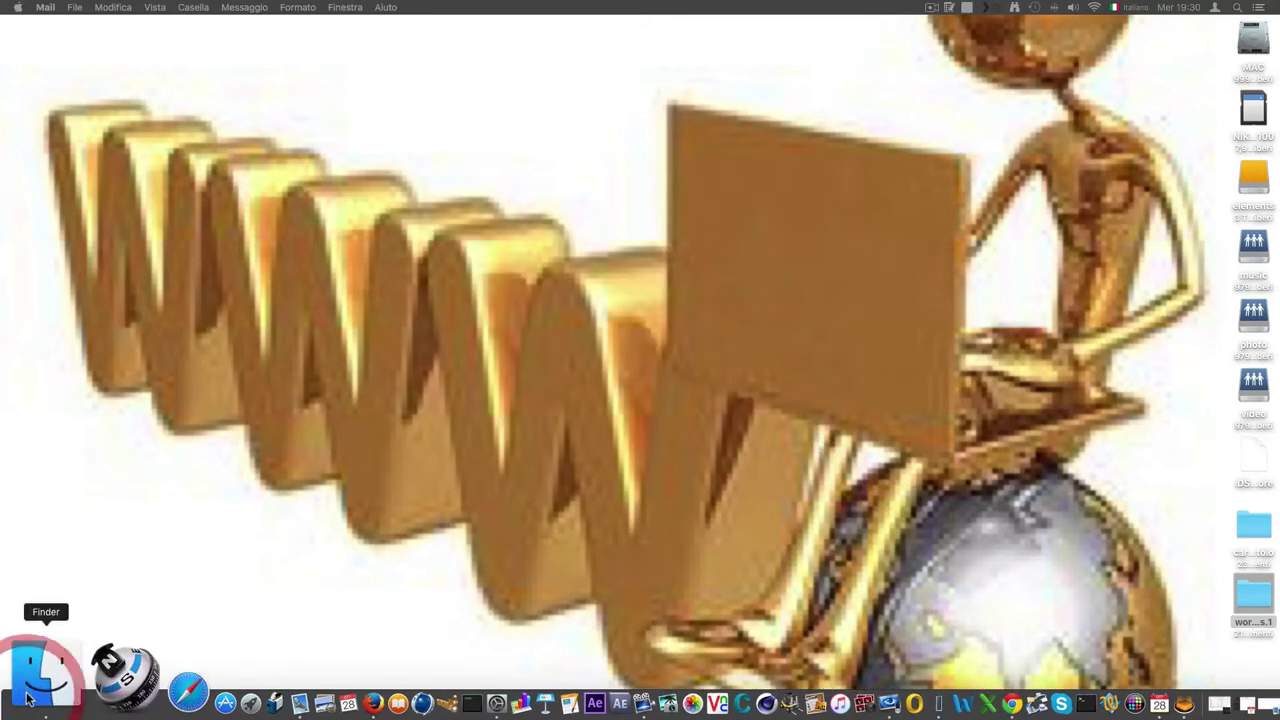
Move the MAMP PRO folder in Applicazioni to the Trash, declining the CleanMyMac uninstall suggestion.
drag(955, 74, 183, 133)
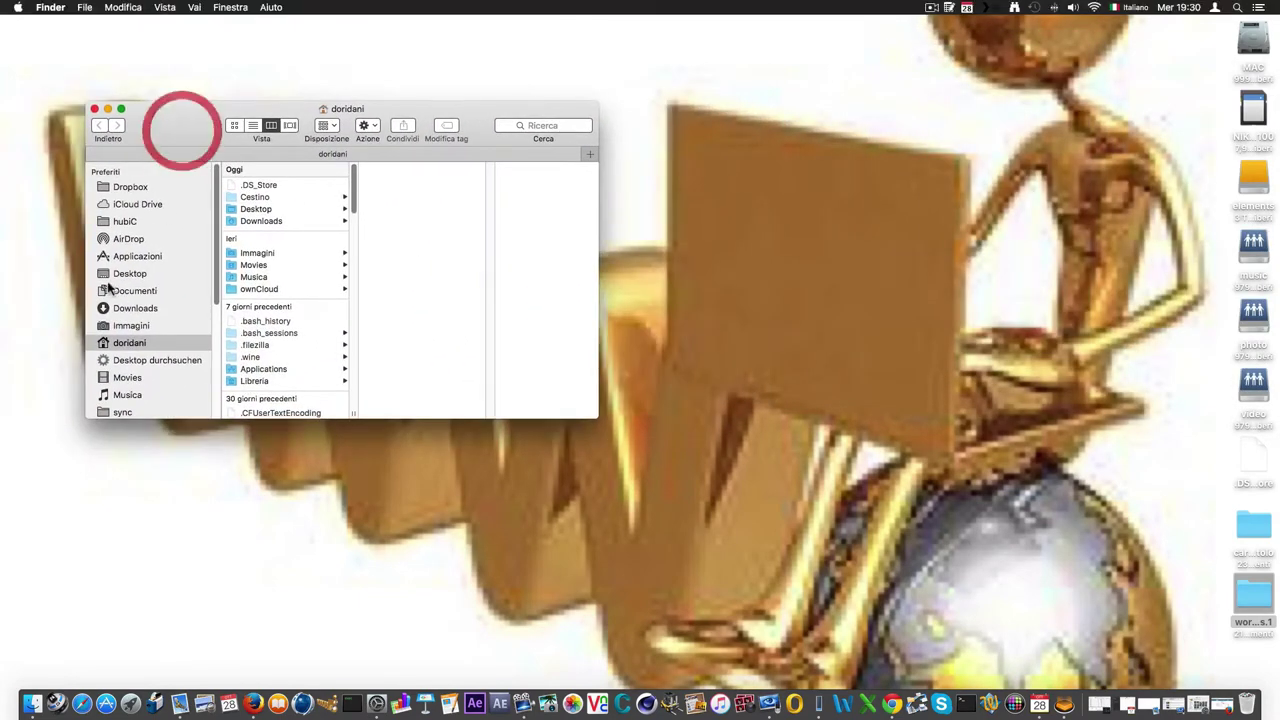
click(131, 257)
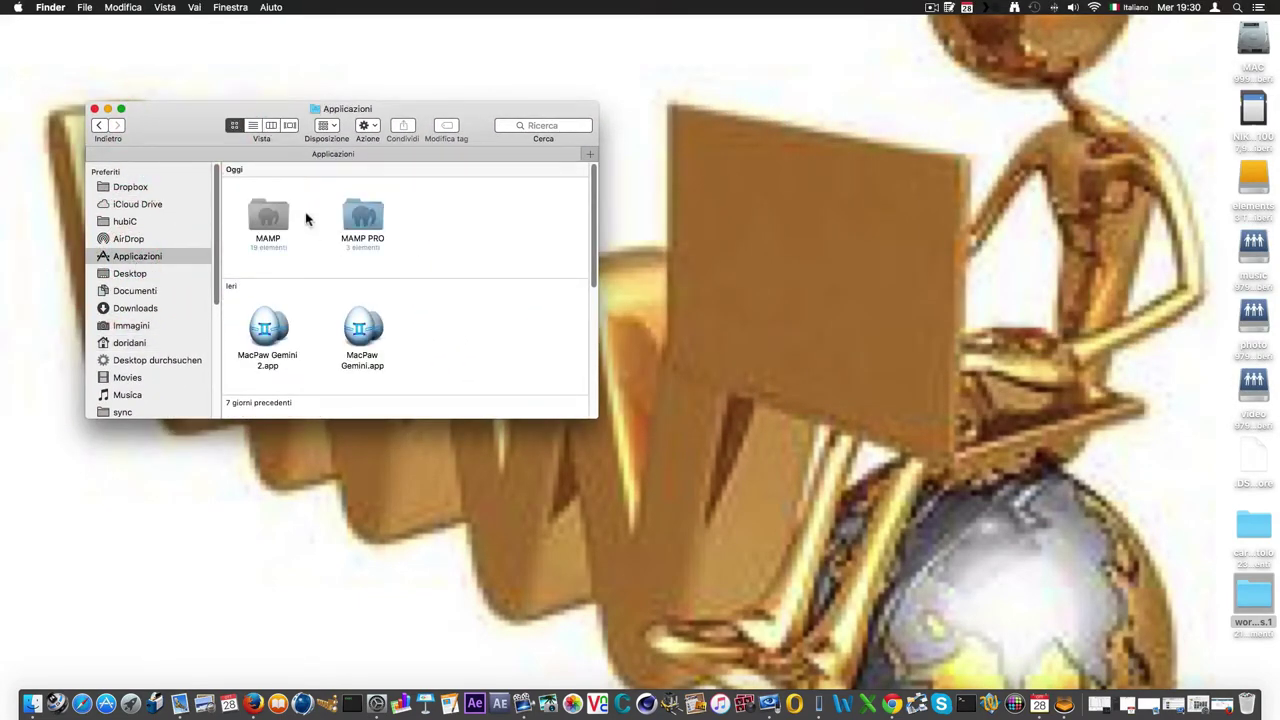
click(376, 225)
click(262, 214)
click(367, 222)
right_click(367, 222)
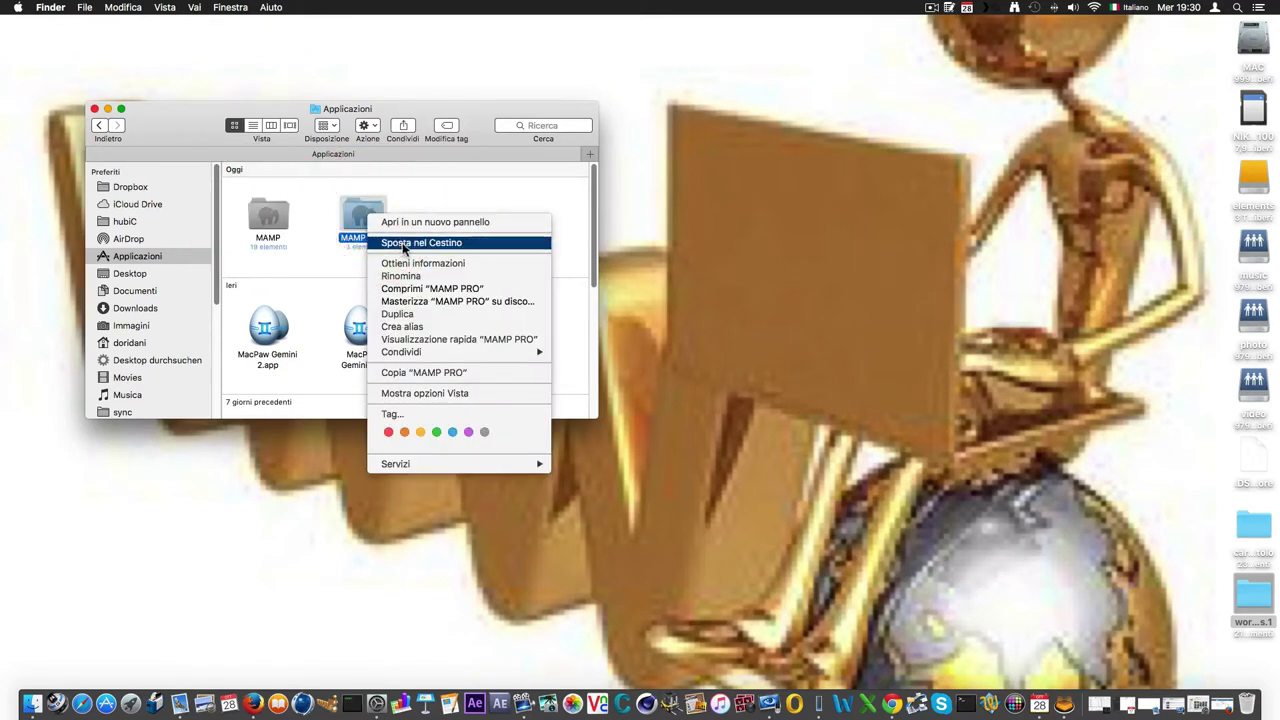
click(404, 247)
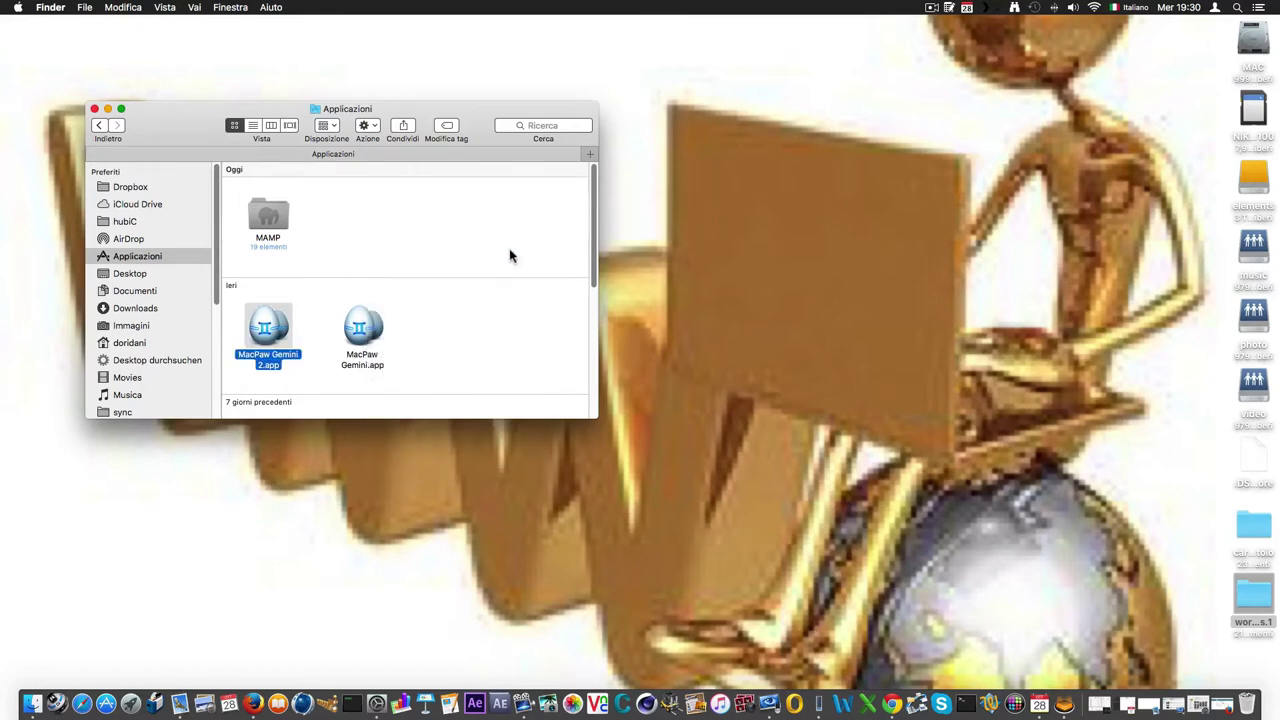
click(273, 215)
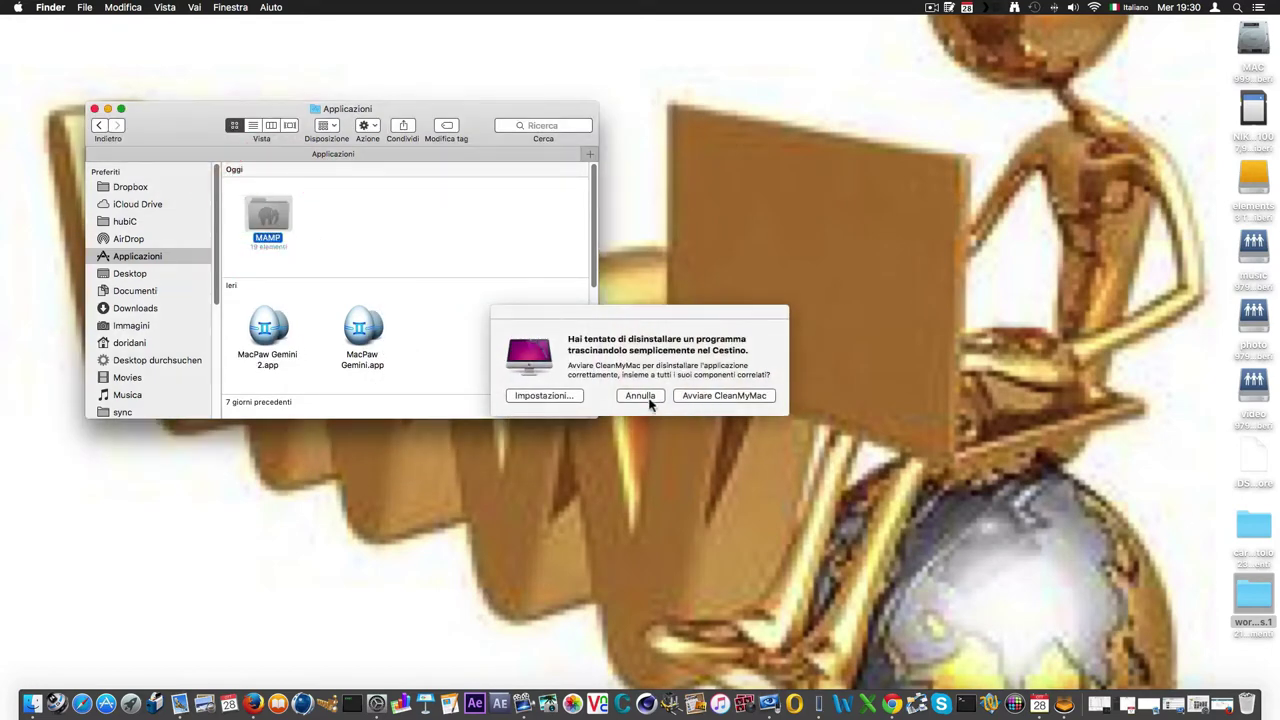
click(652, 397)
right_click(272, 218)
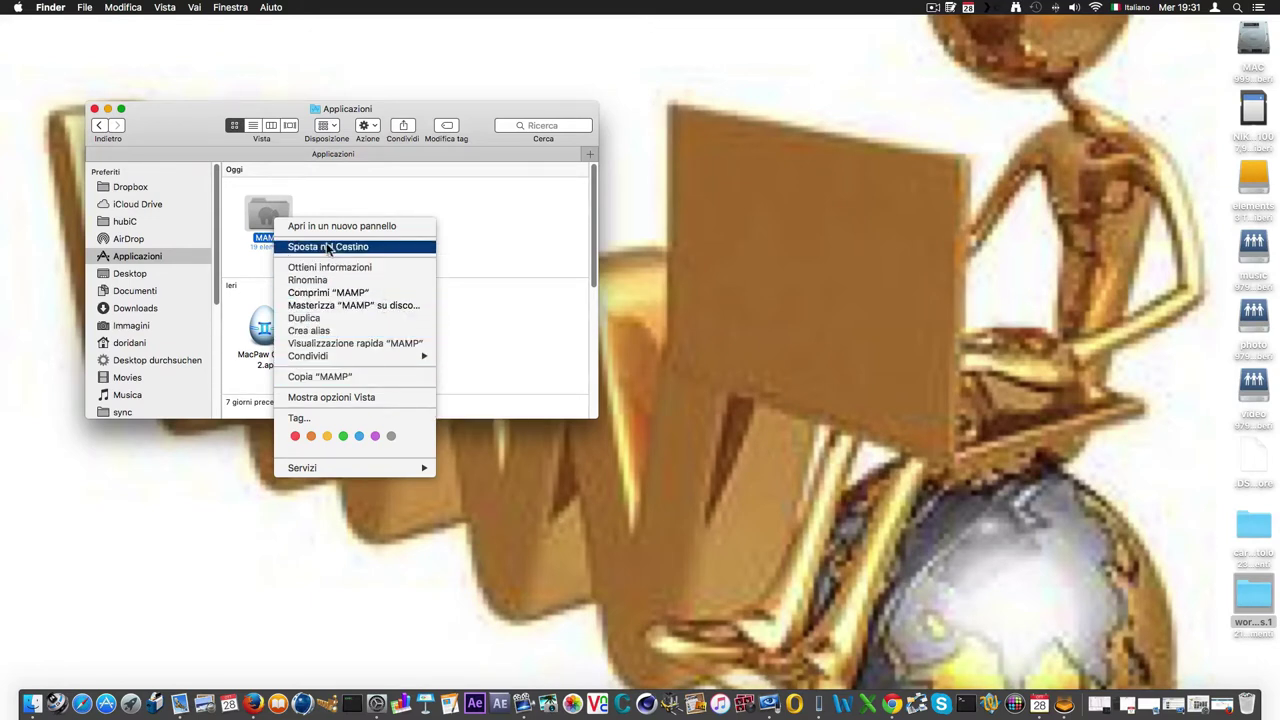
Drag the wordpress.1 folder from the desktop into MAMP's htdocs folder.
click(263, 214)
double_click(265, 214)
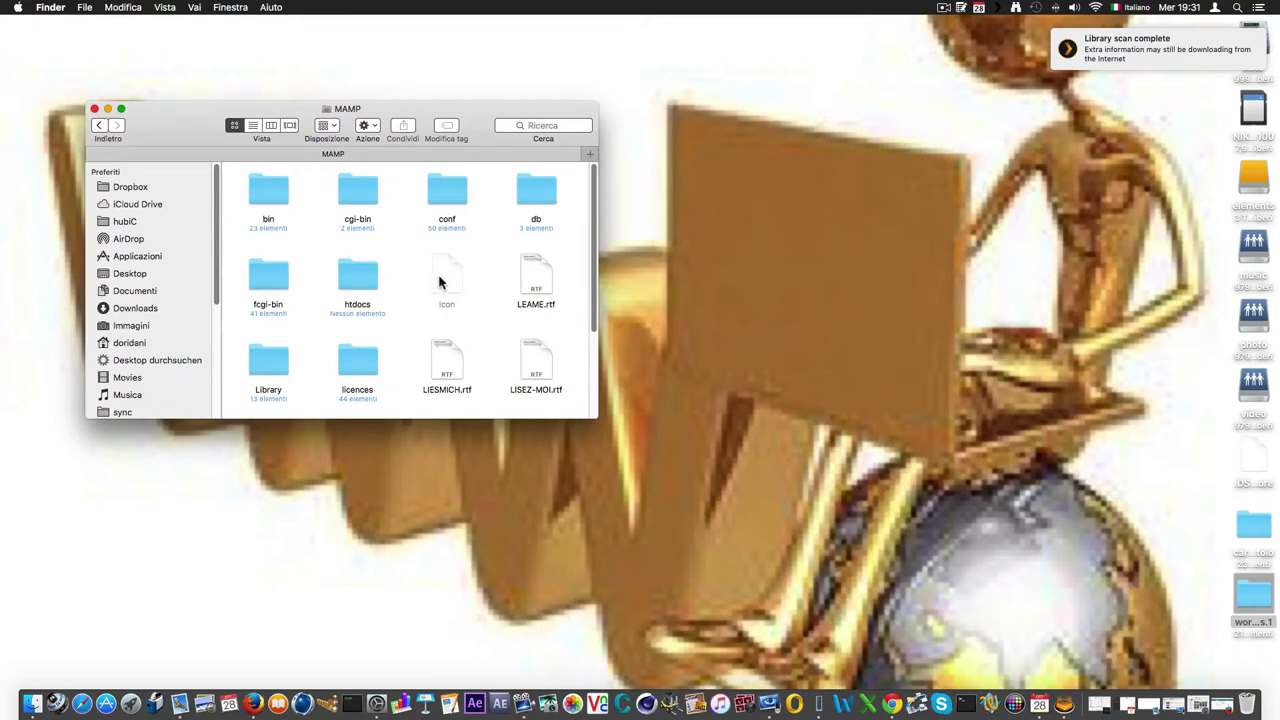
scroll(437, 277, down, 2)
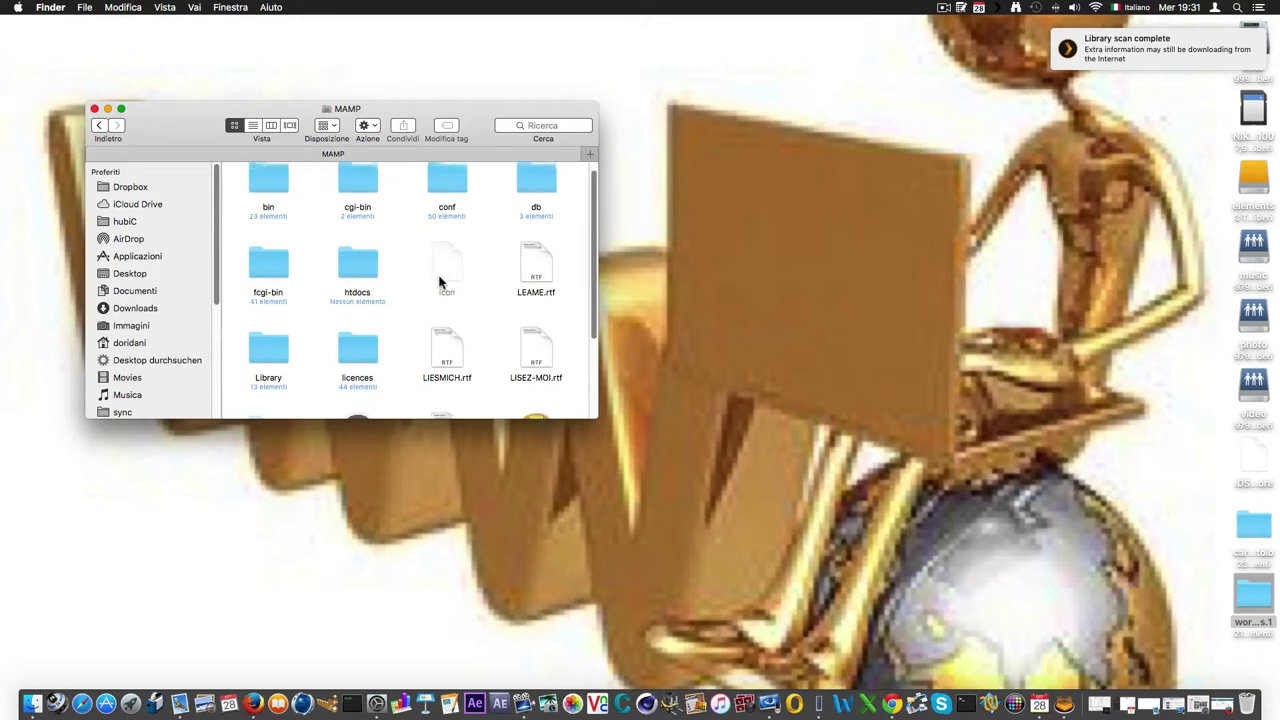
click(351, 265)
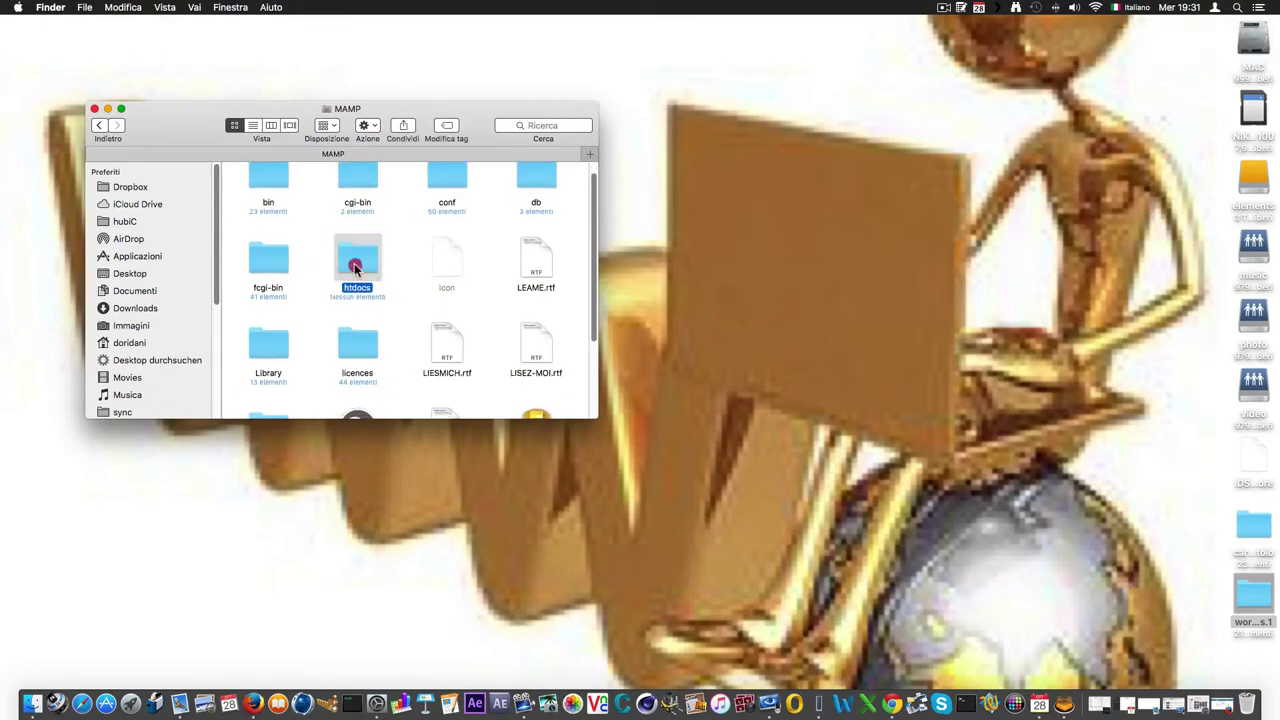
double_click(354, 266)
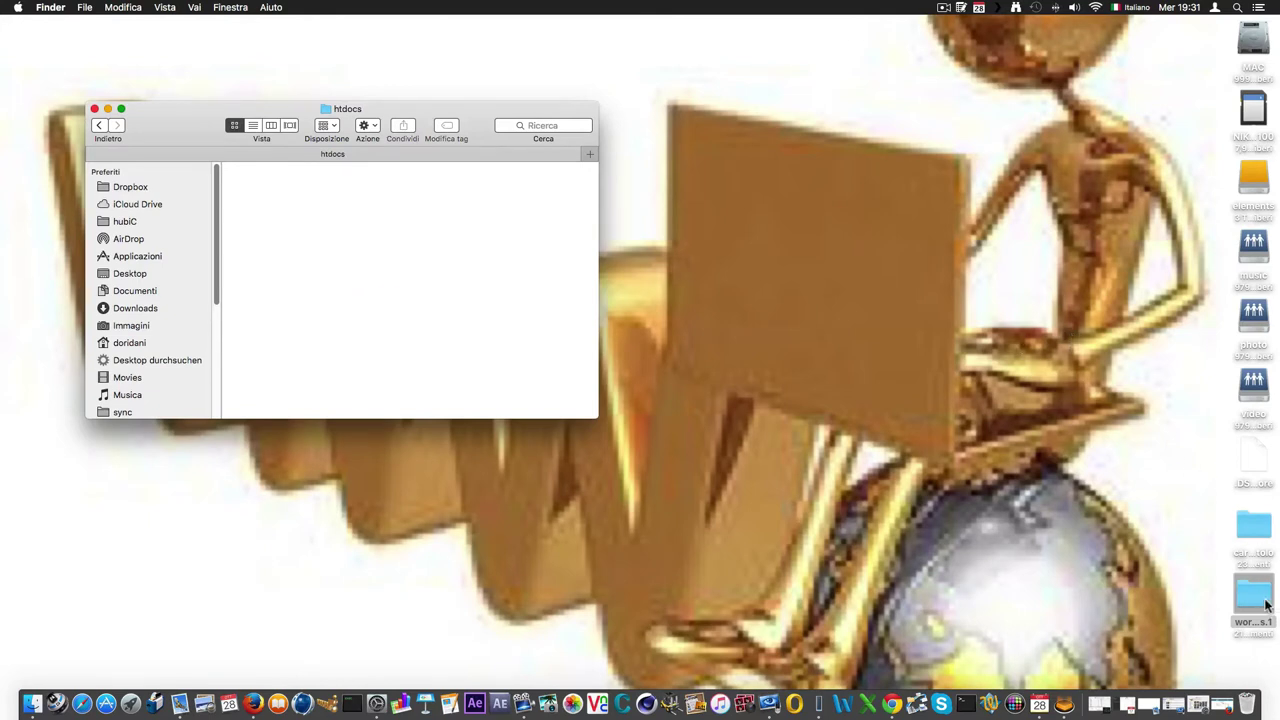
drag(1265, 601, 439, 302)
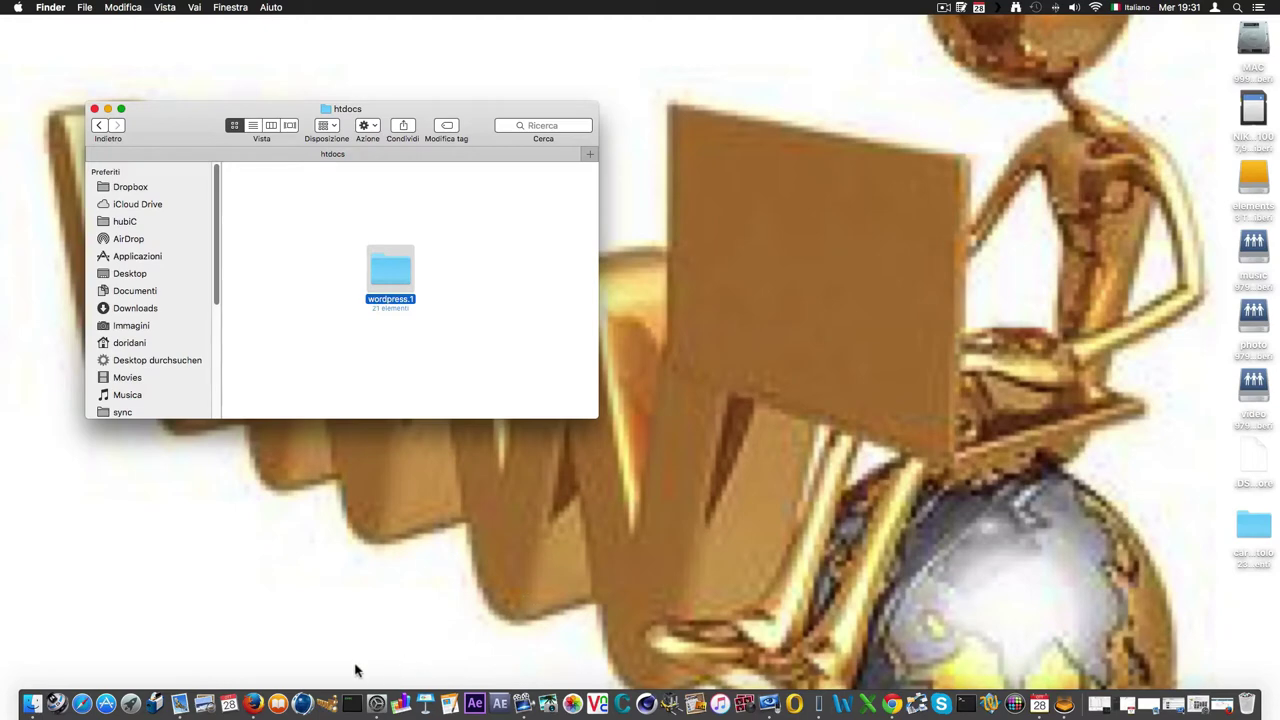
click(255, 690)
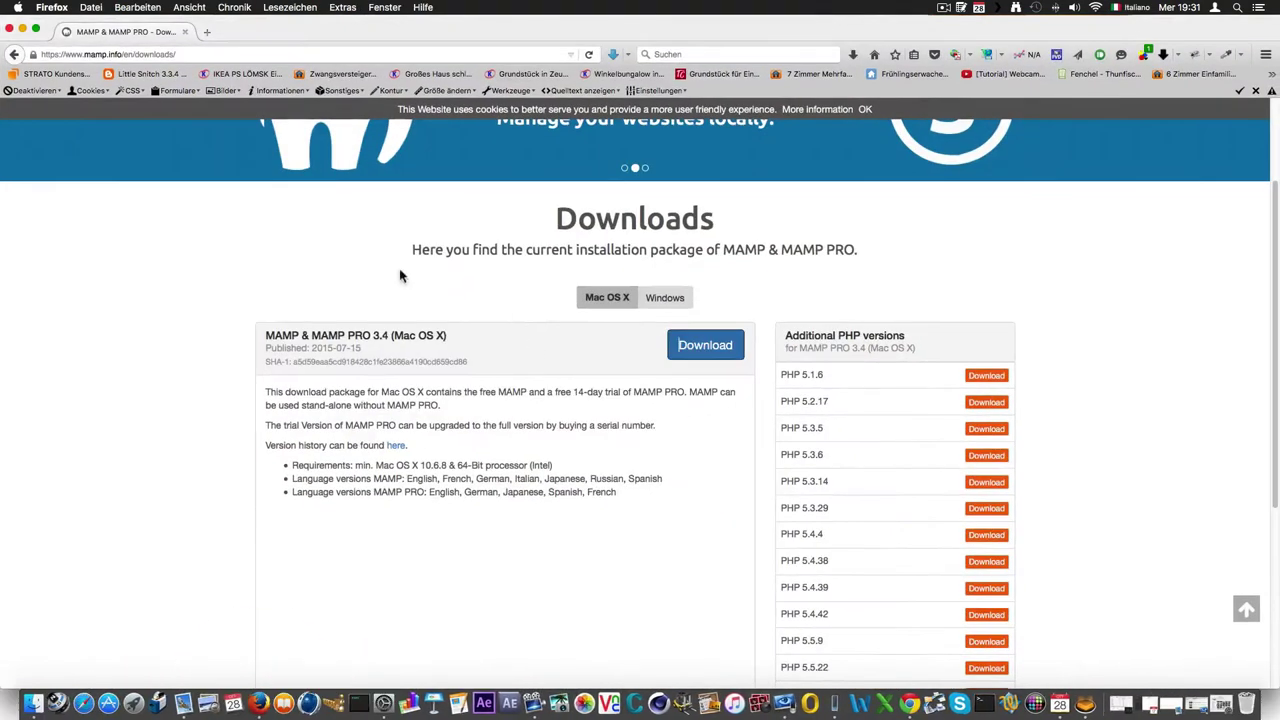
Search google.it for 'wordpress' and open the WordPress › Italia site offering WordPress 4.3.1.
click(207, 32)
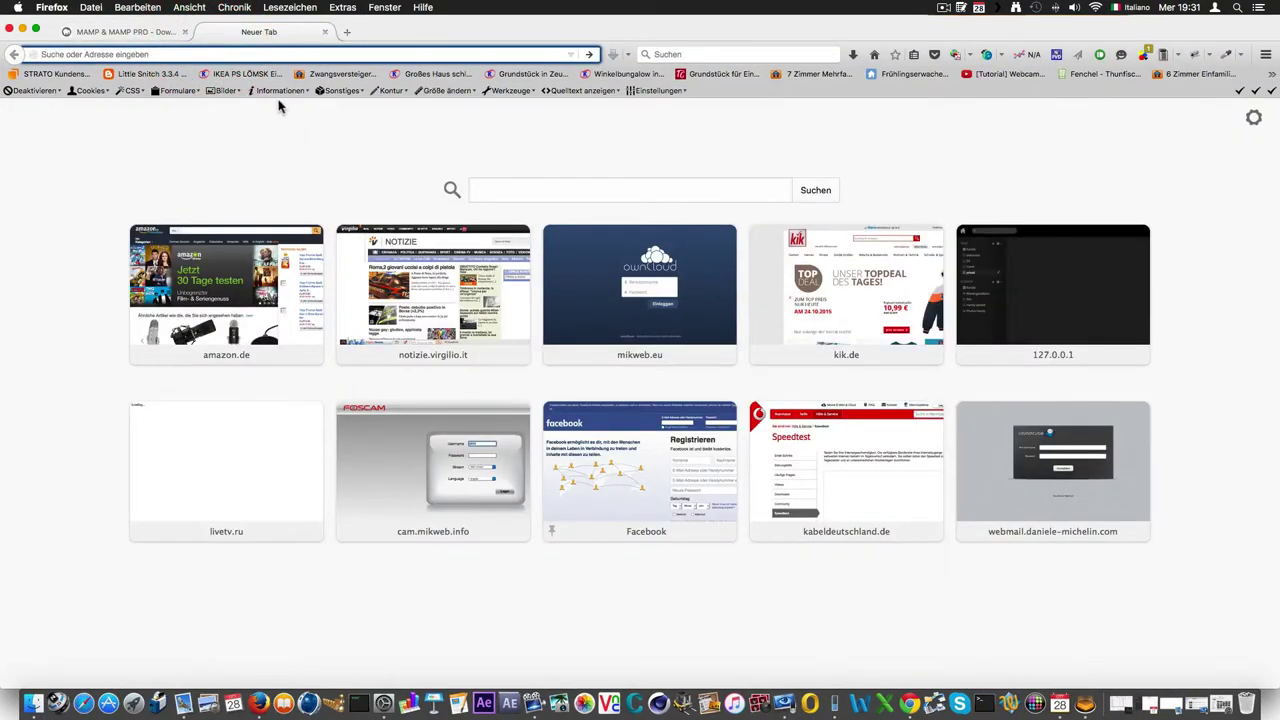
click(162, 35)
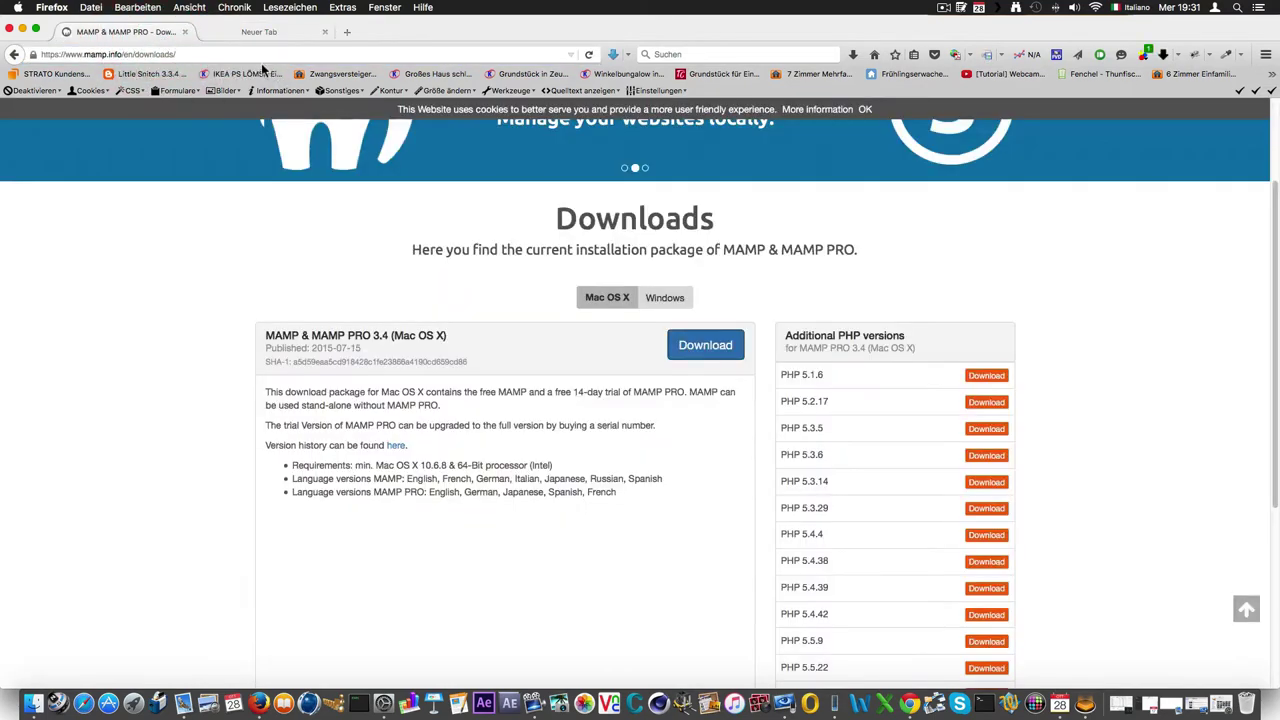
click(278, 55)
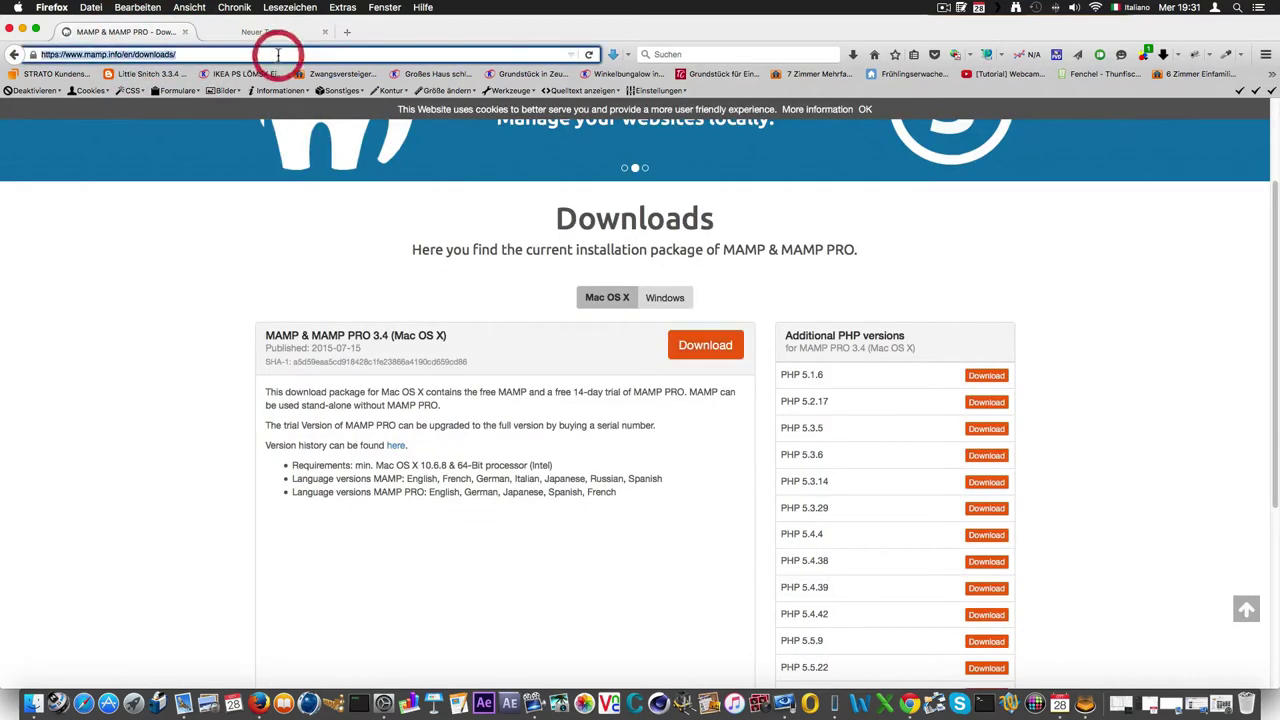
text(google.)
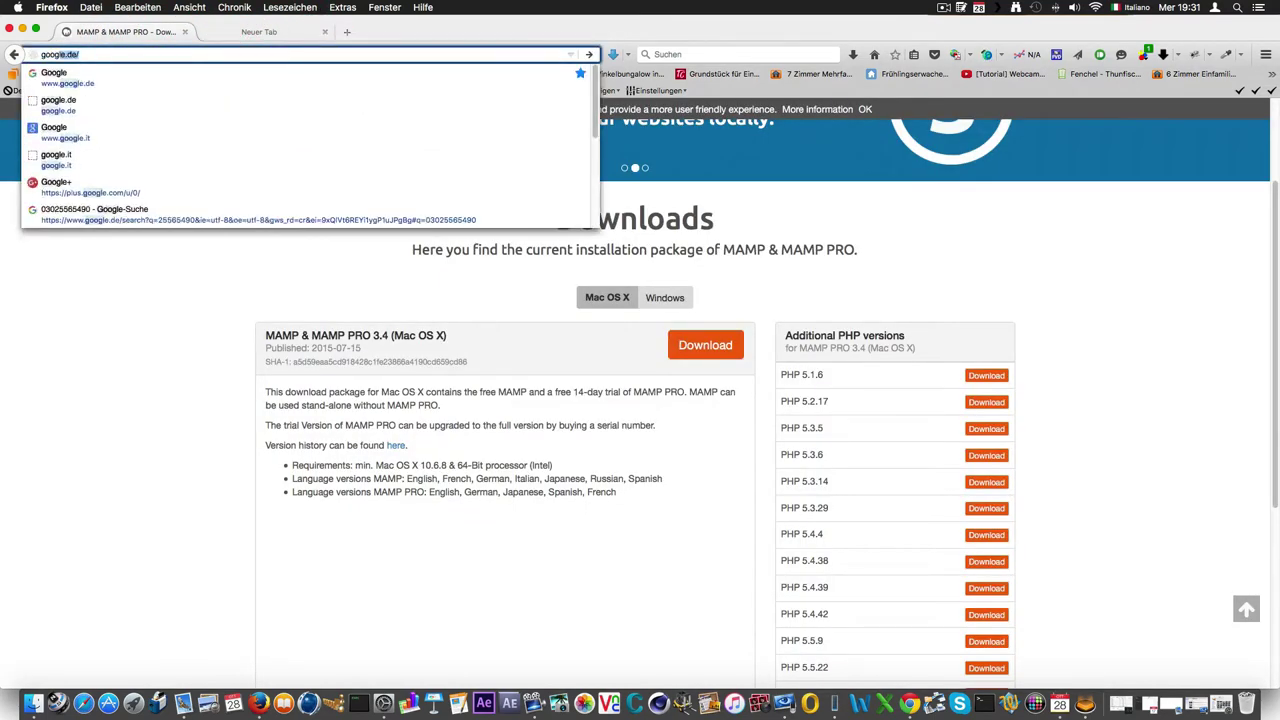
text(it)
key(Return)
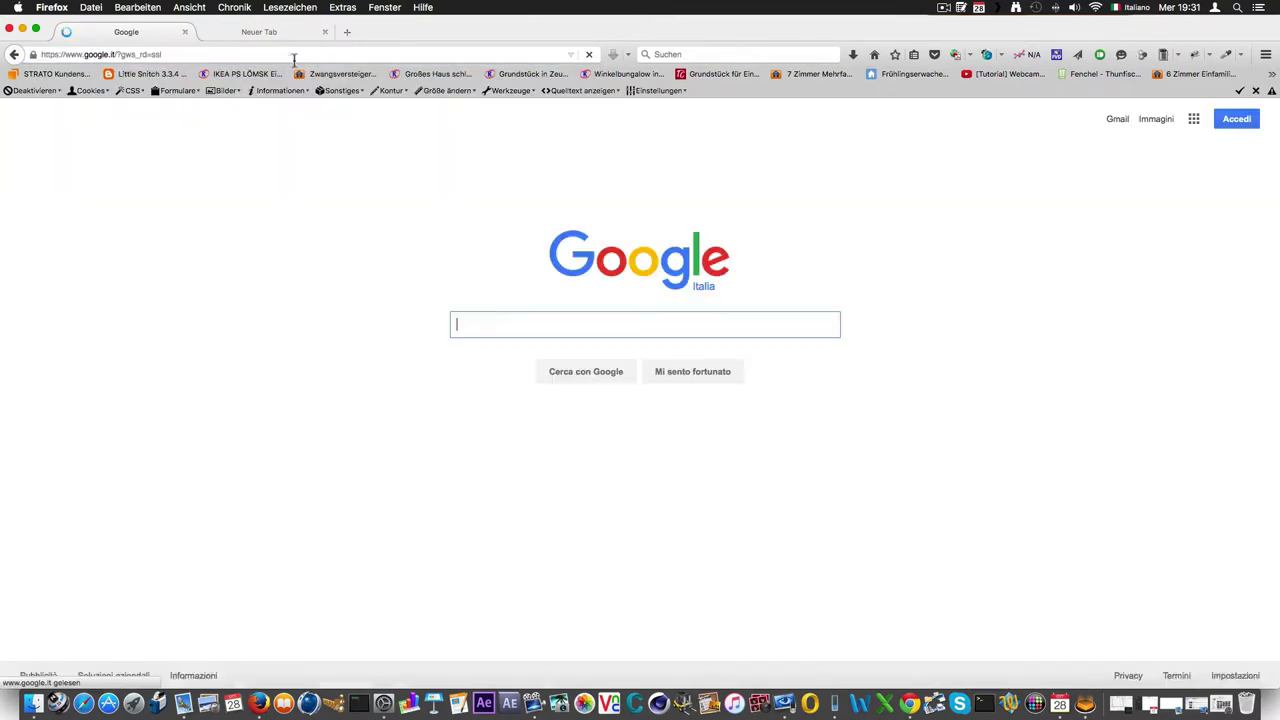
click(518, 325)
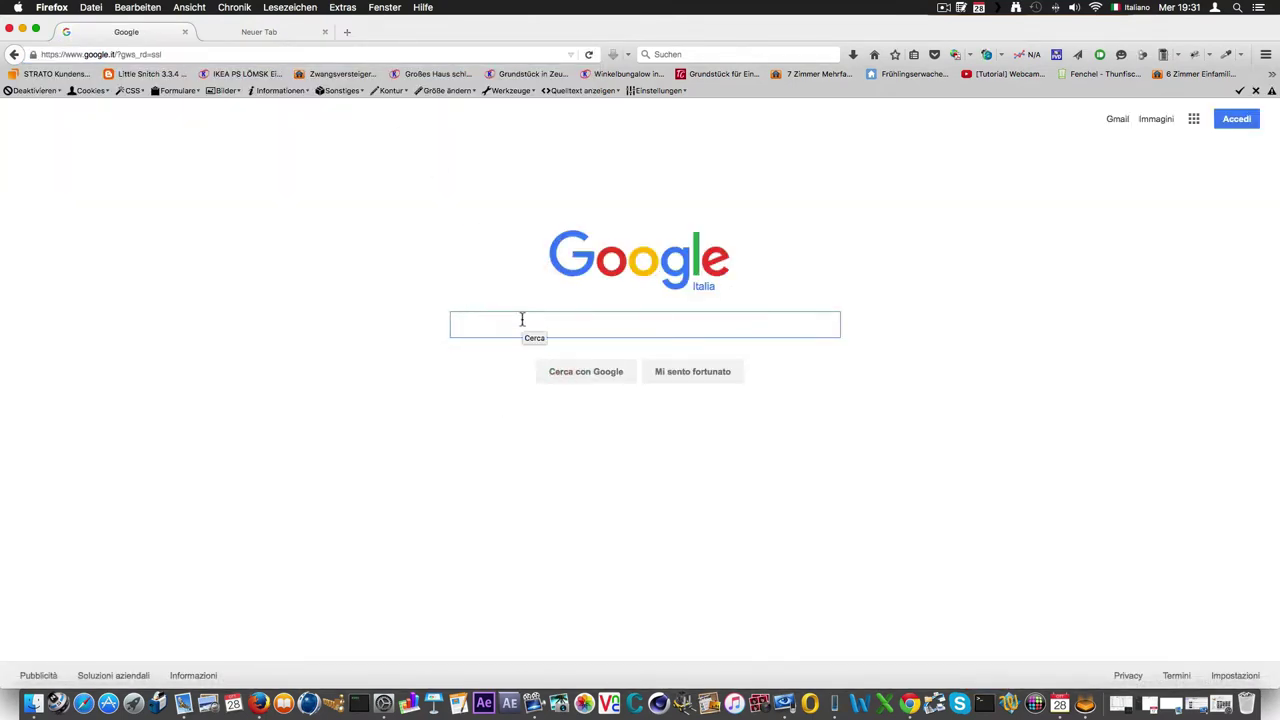
text(wordpre)
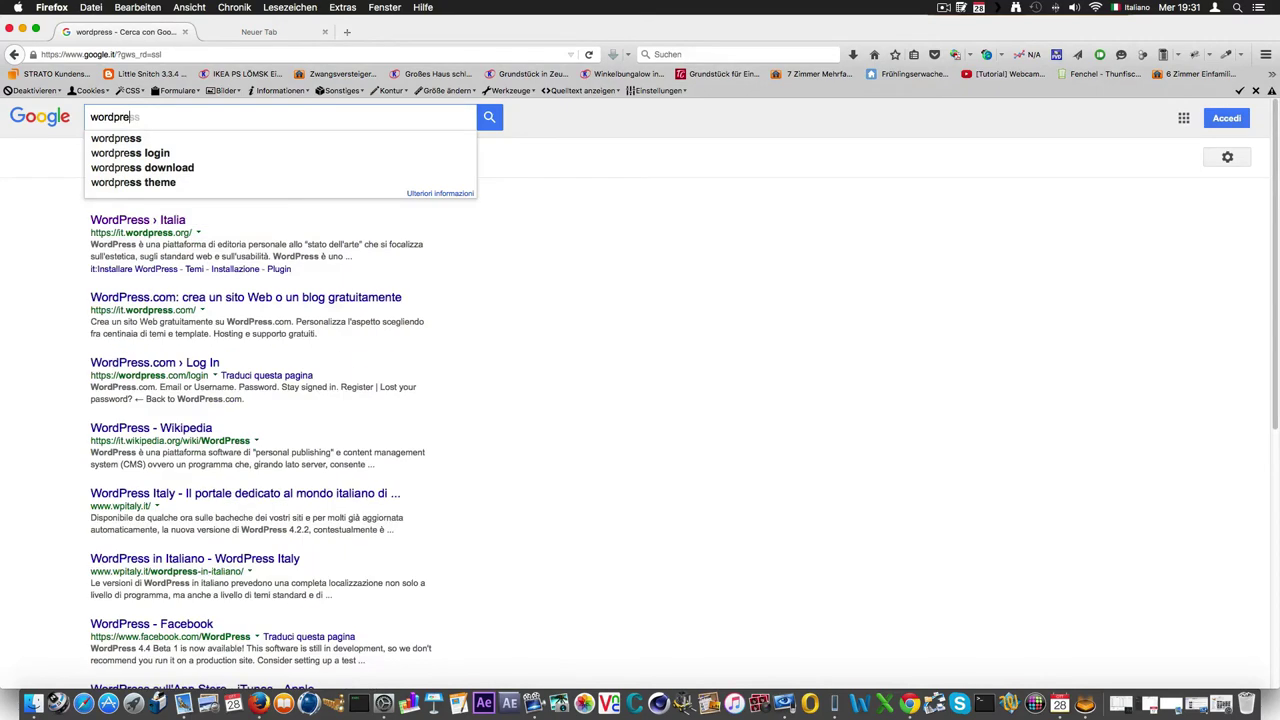
click(140, 227)
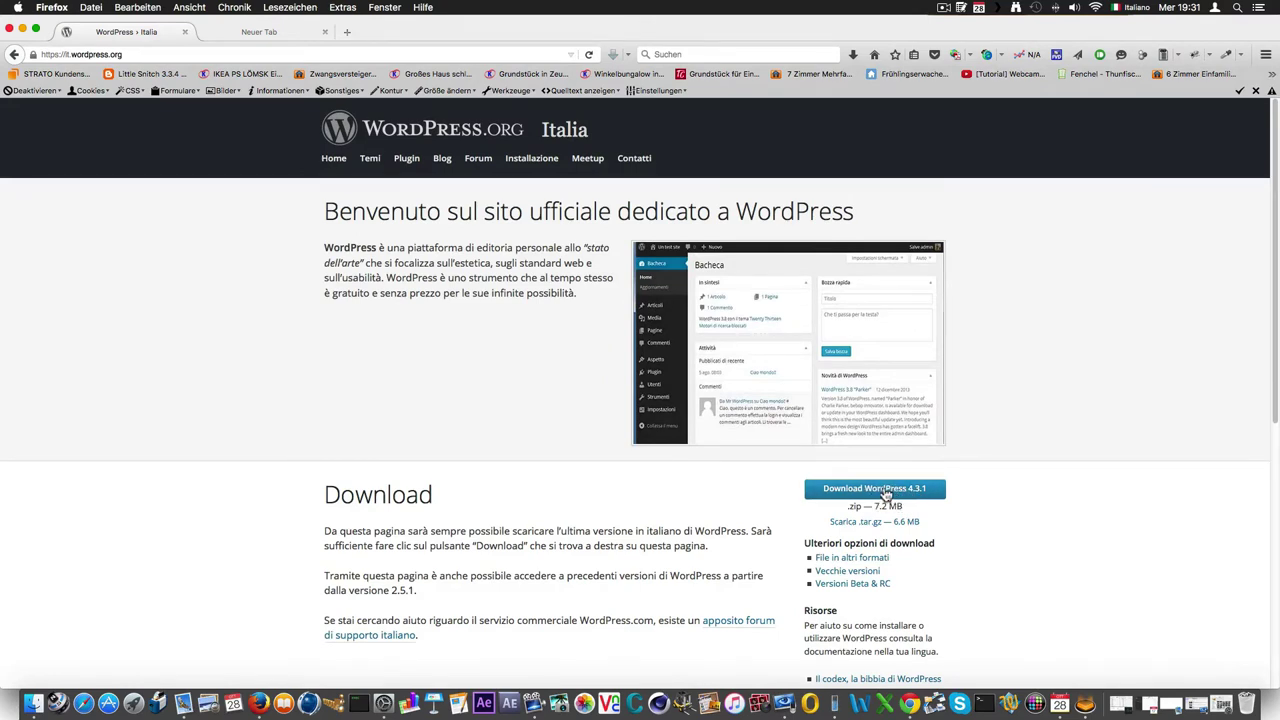
click(23, 30)
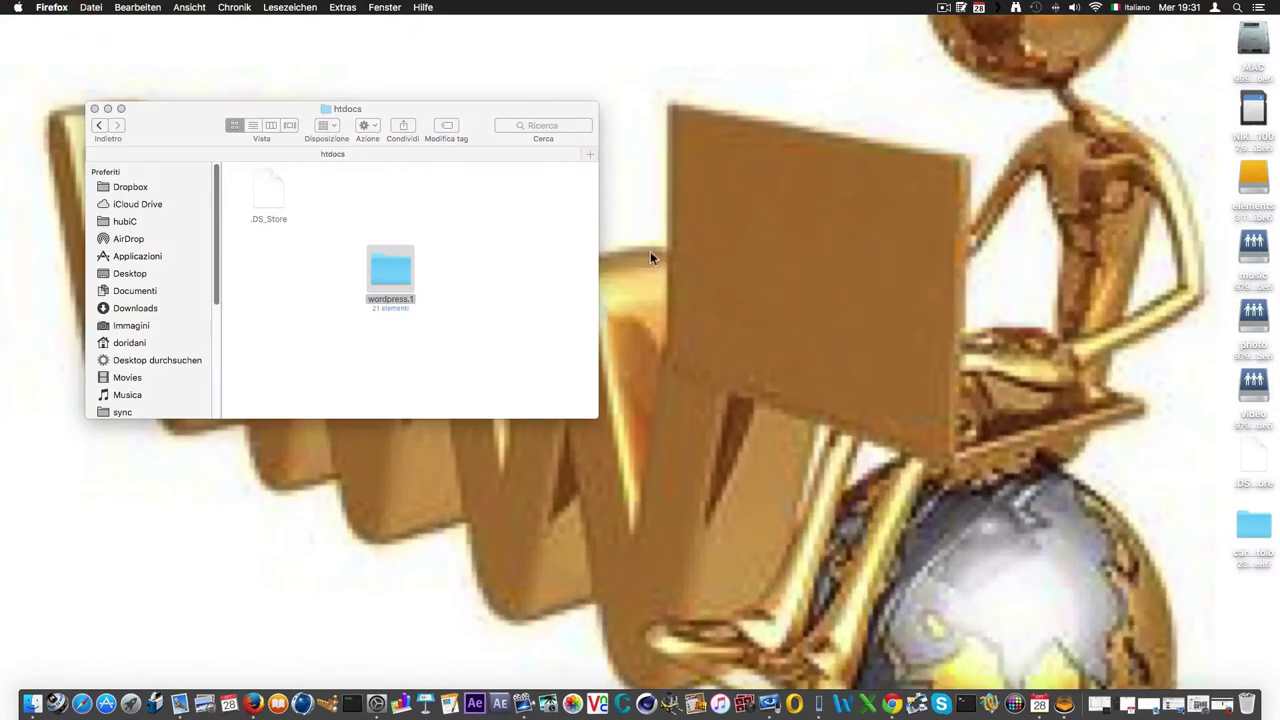
Rename the wordpress.1 folder in htdocs to 'wp' and return to the MAMP folder.
drag(389, 271, 360, 194)
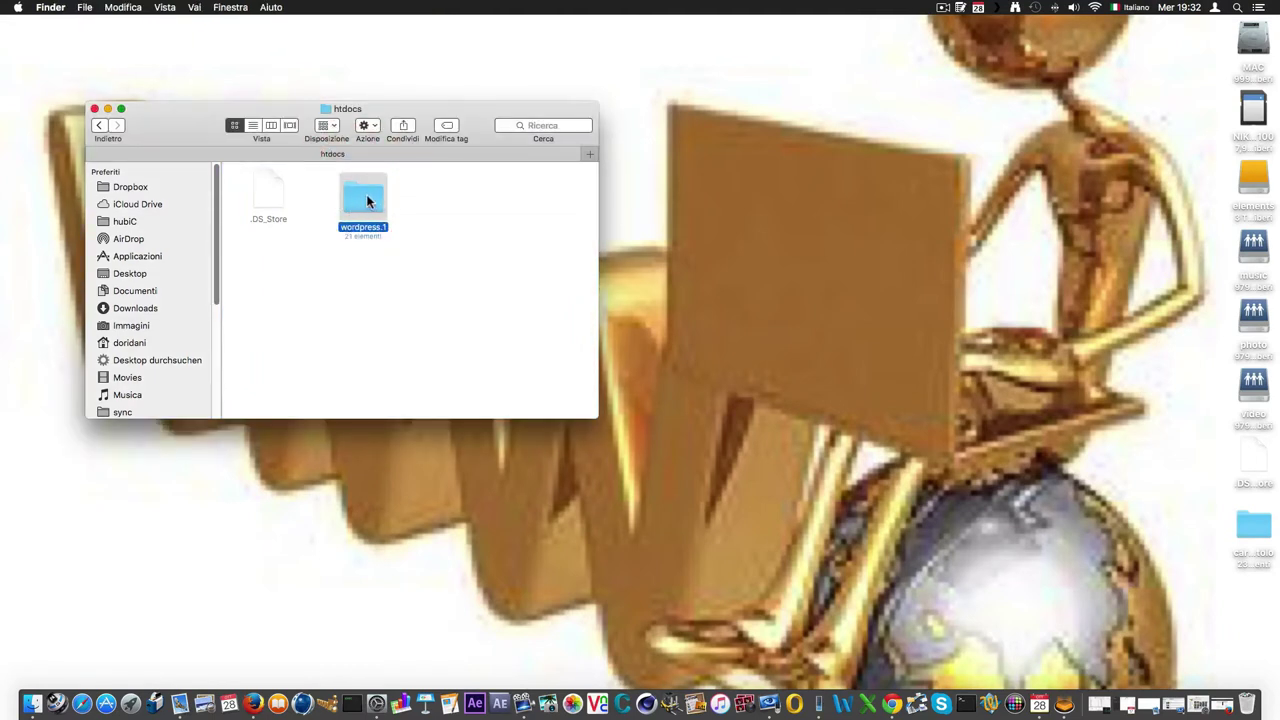
drag(364, 197, 346, 208)
right_click(347, 207)
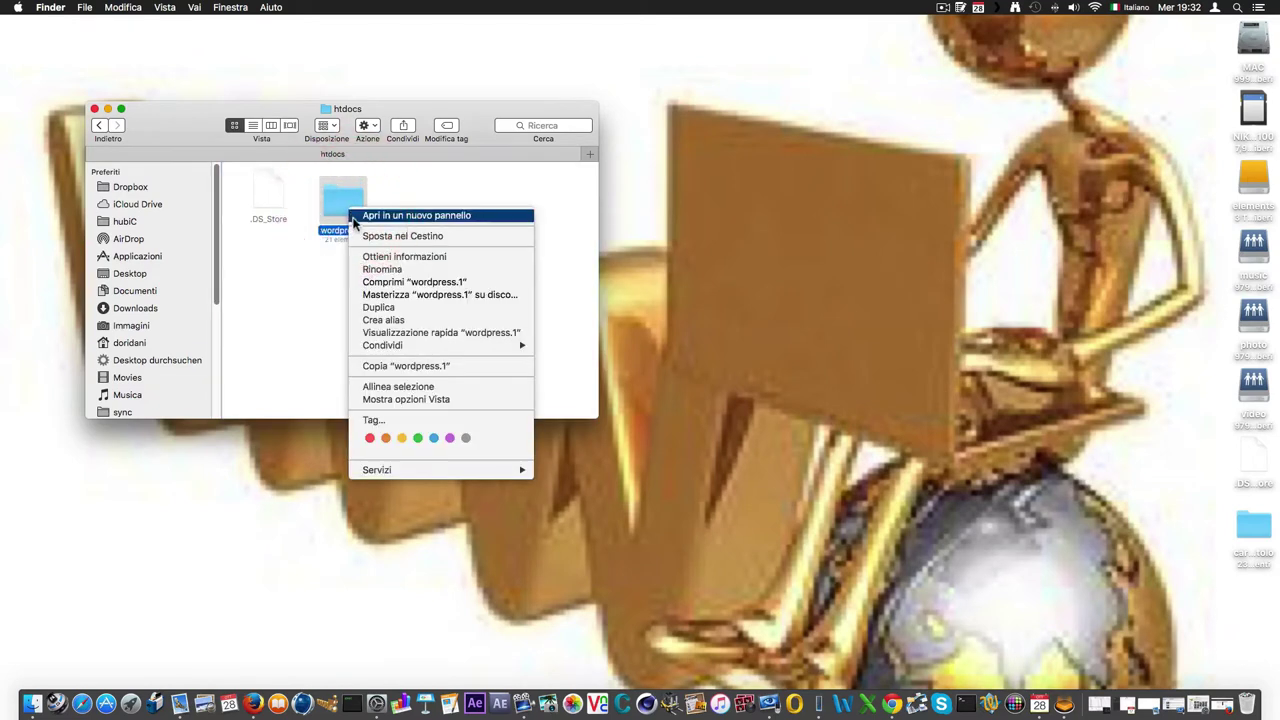
click(383, 270)
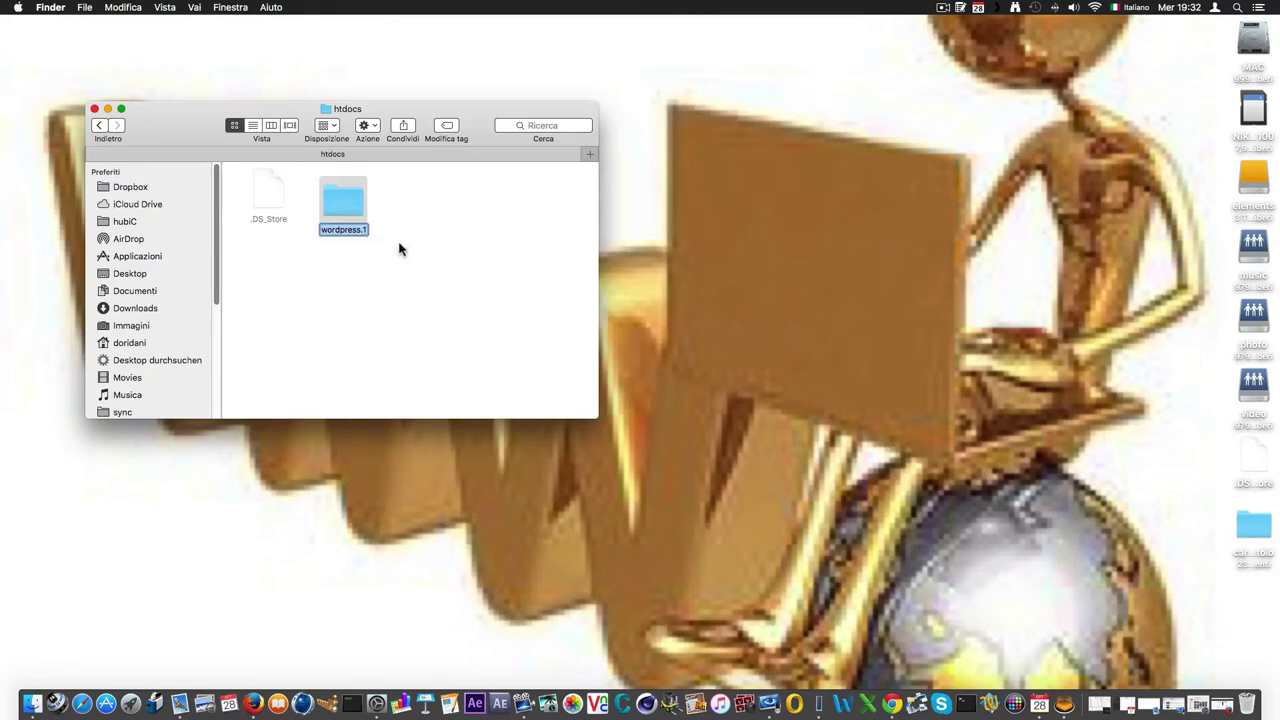
text(wp)
click(418, 298)
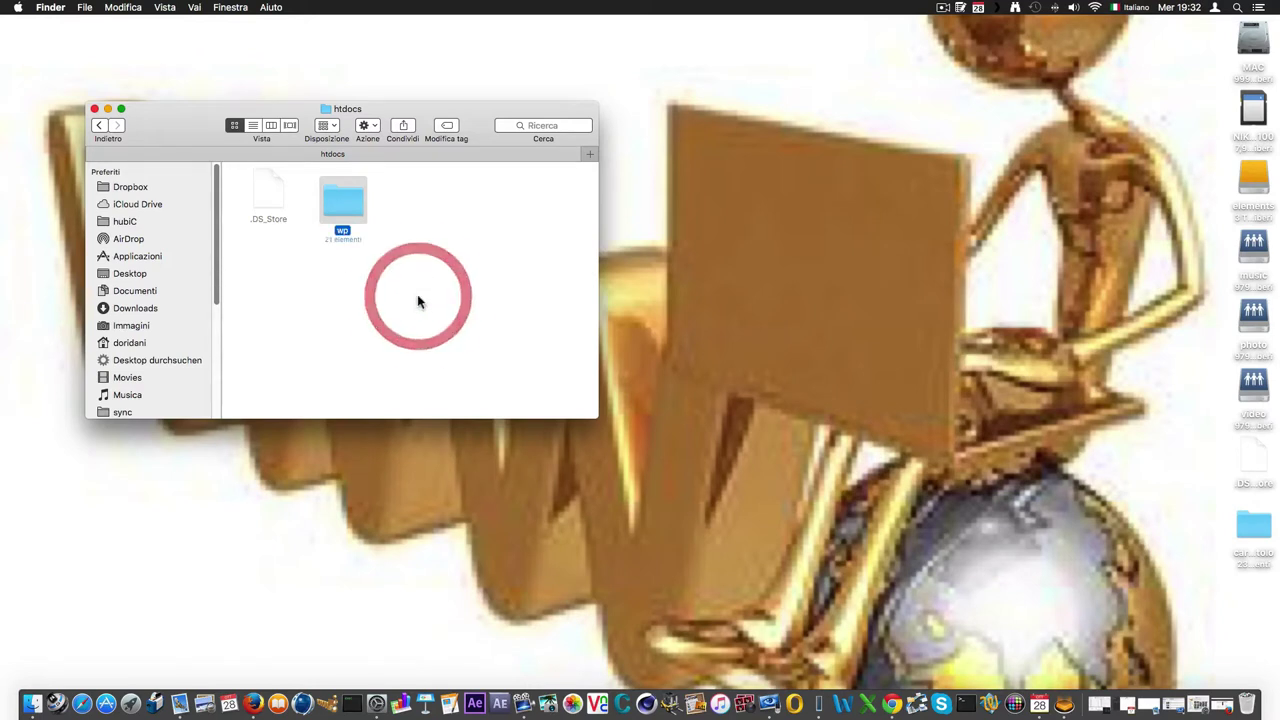
click(99, 124)
Launch MAMP.app from the MAMP folder and start its Apache and MySQL servers.
scroll(385, 272, down, 2)
scroll(385, 270, down, 4)
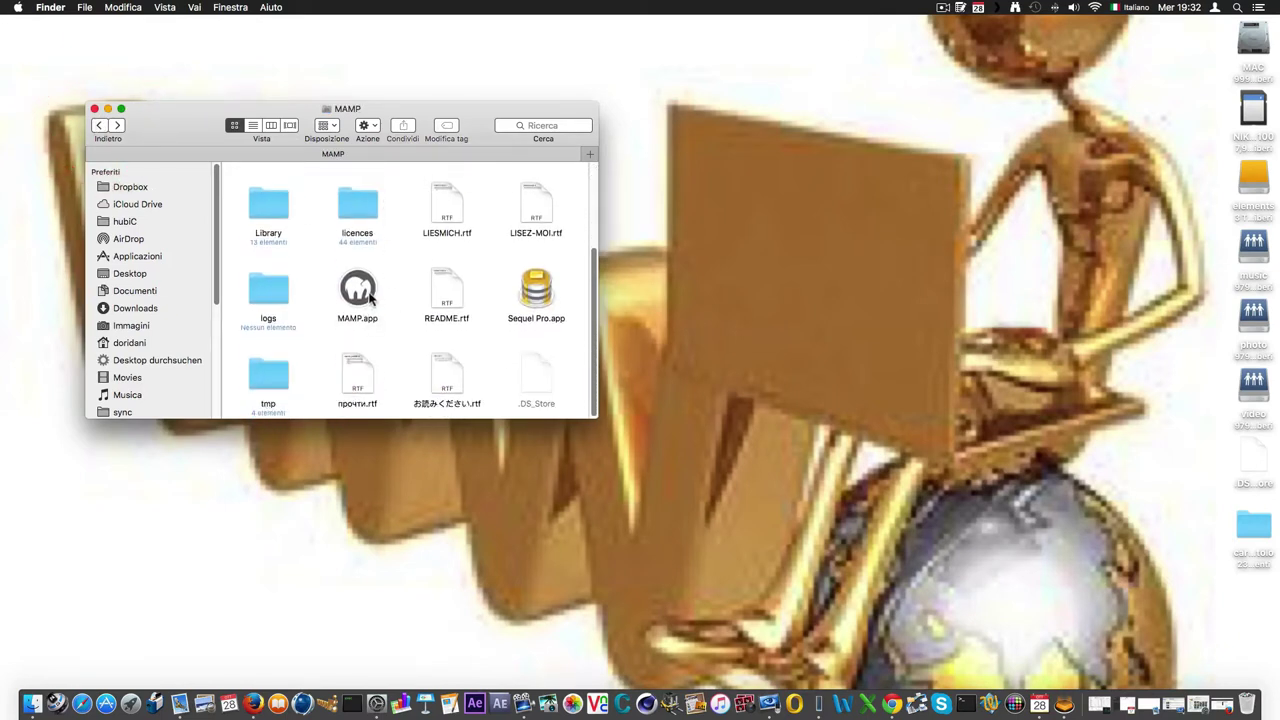
click(104, 126)
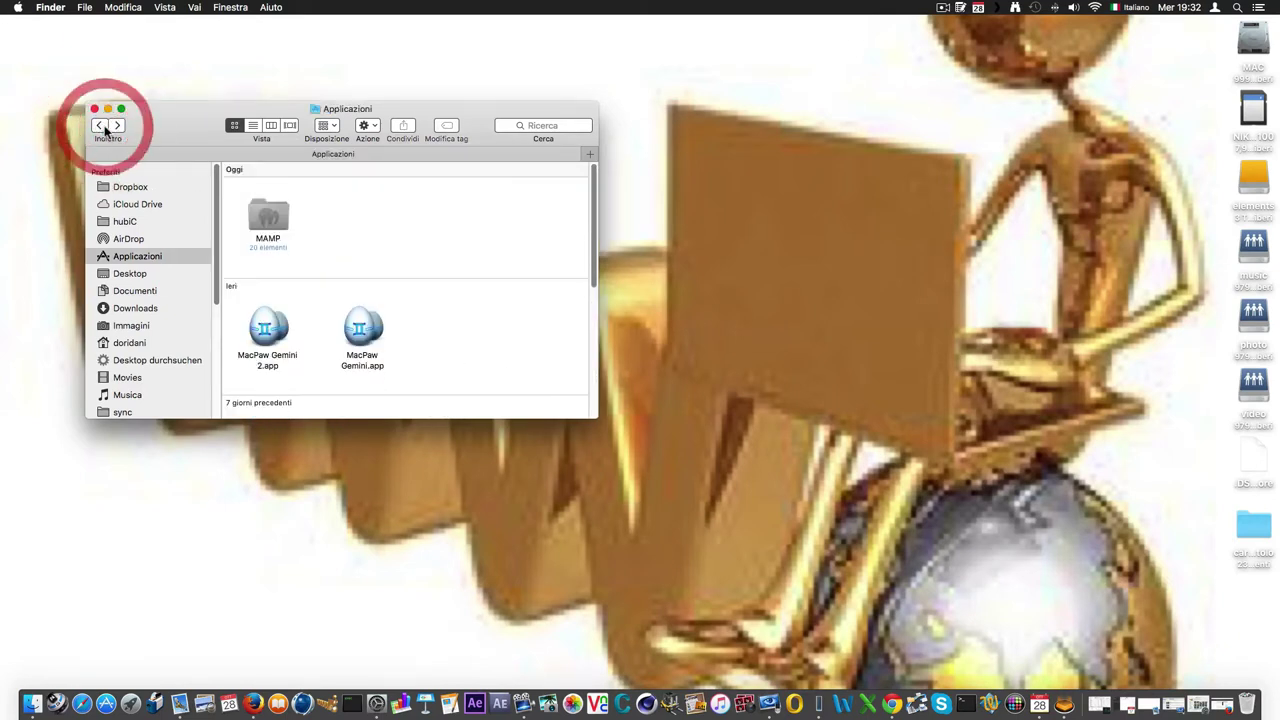
double_click(273, 217)
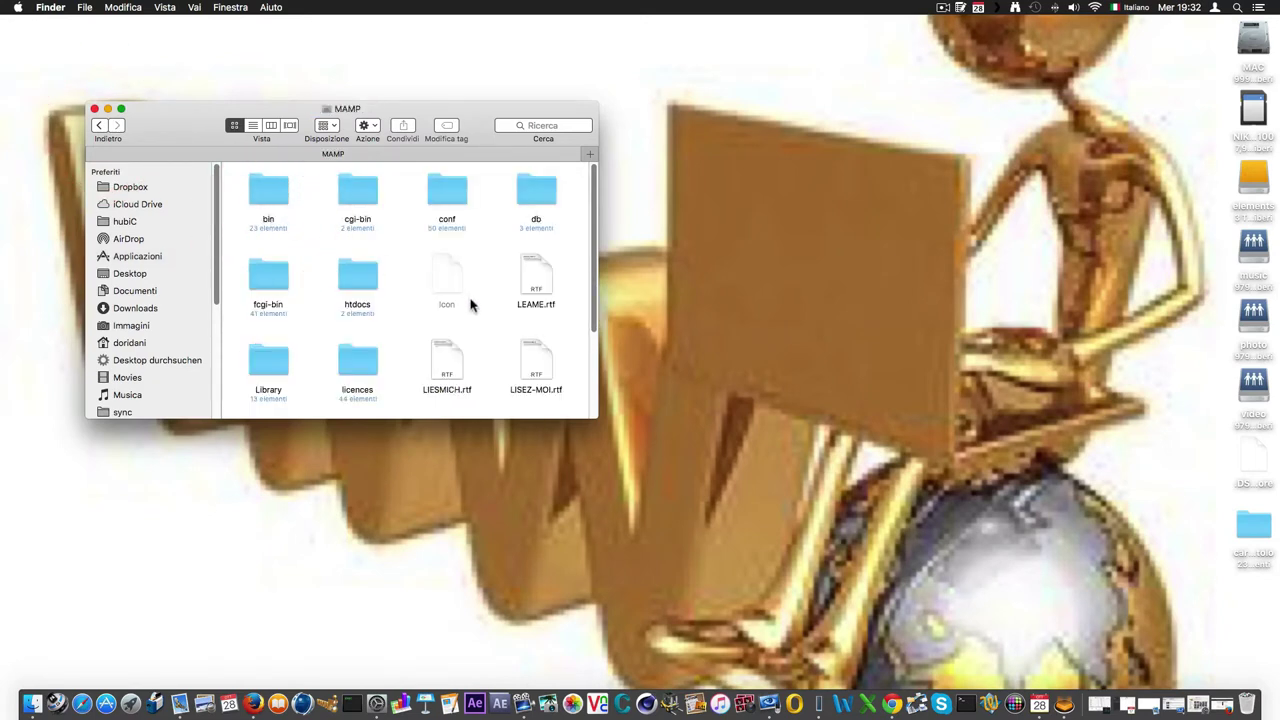
scroll(430, 318, down, 4)
double_click(366, 290)
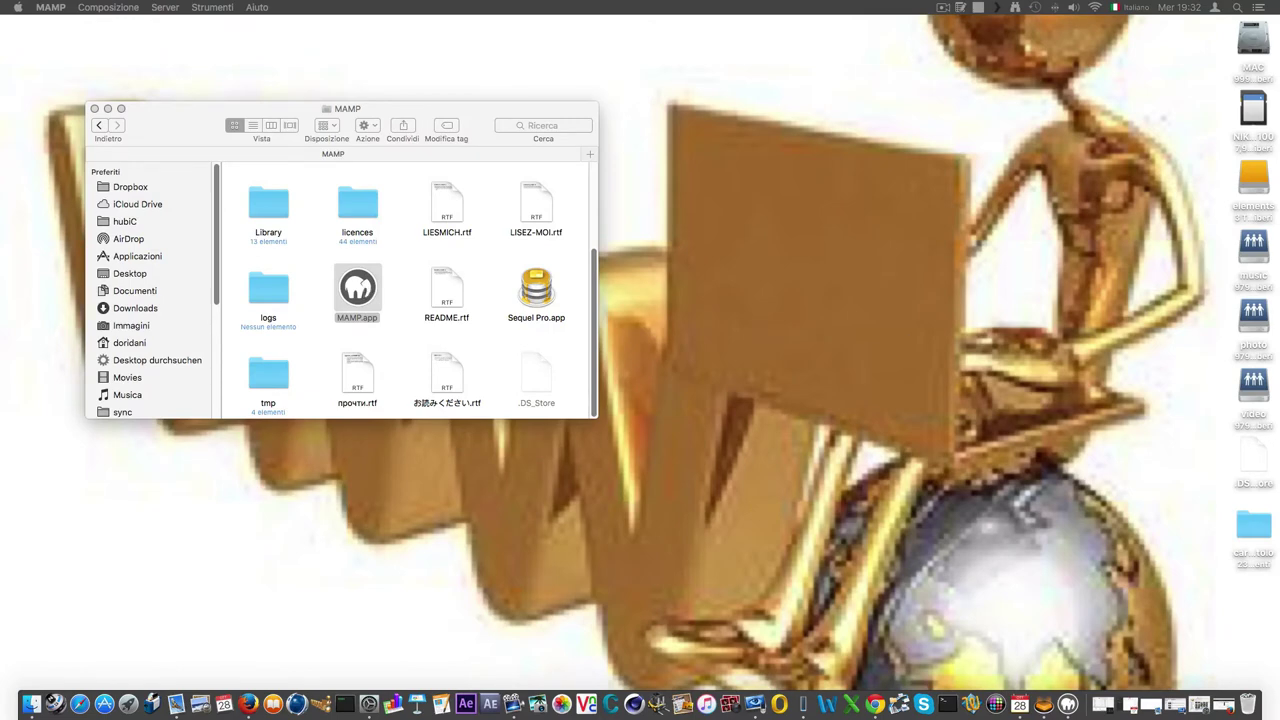
drag(591, 137, 424, 152)
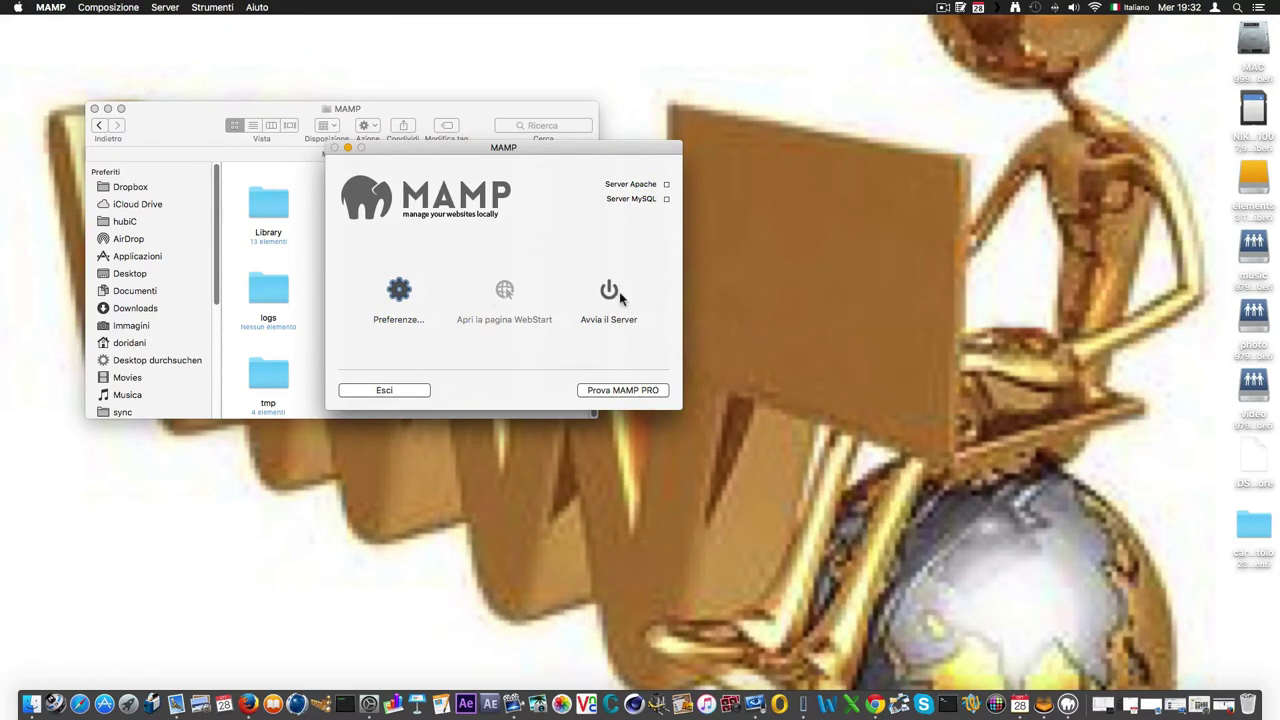
click(609, 295)
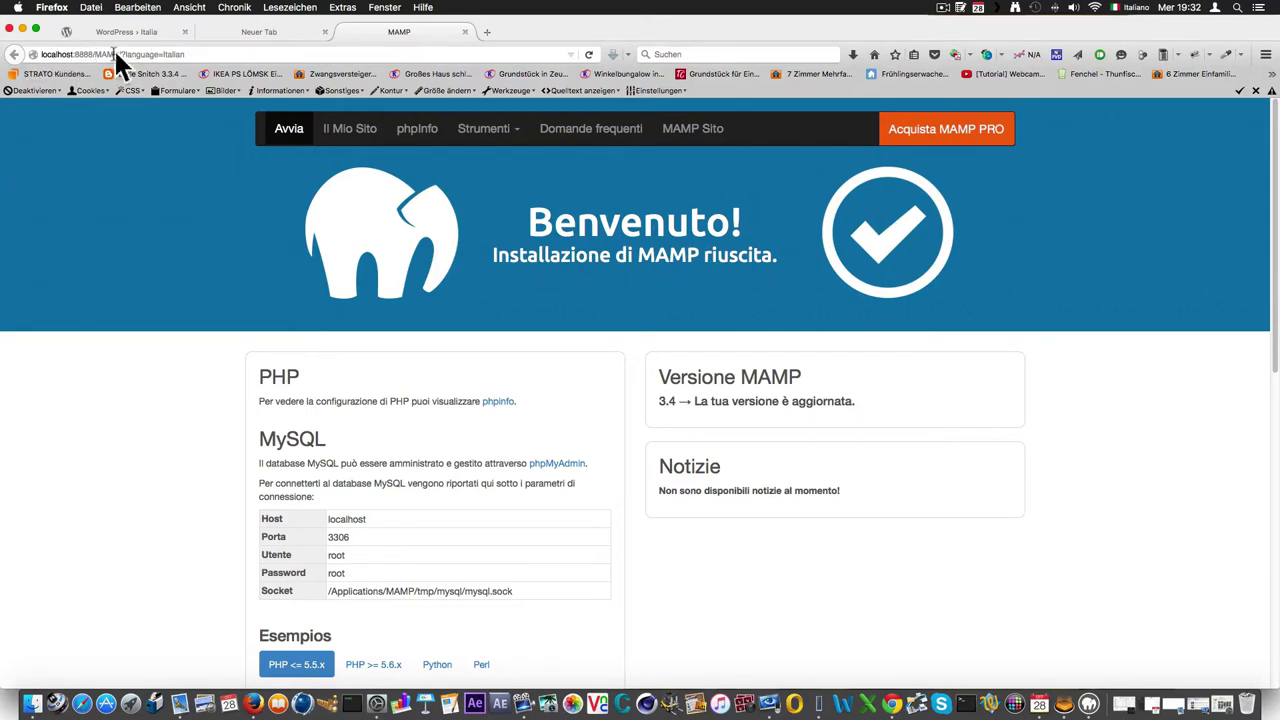
Check the MySQL parameters (host localhost, port 3306, user and password), then open the Strumenti menu.
scroll(335, 310, down, 5)
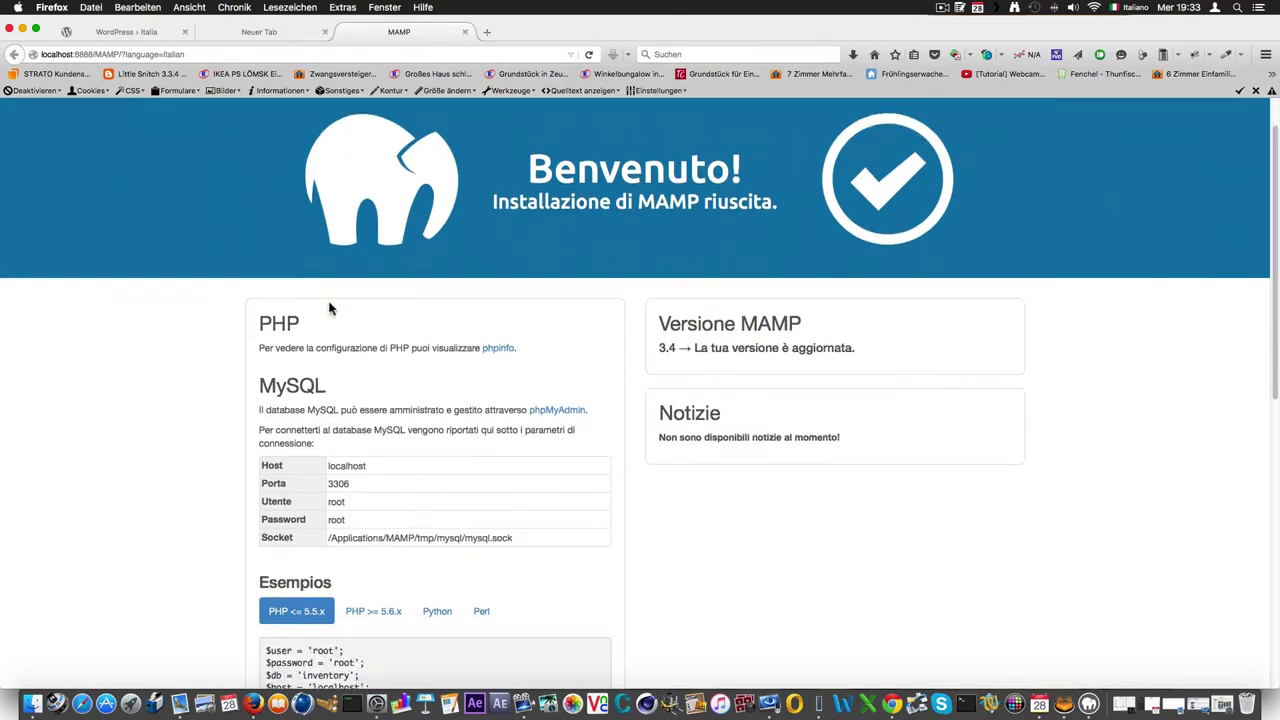
scroll(350, 335, down, 2)
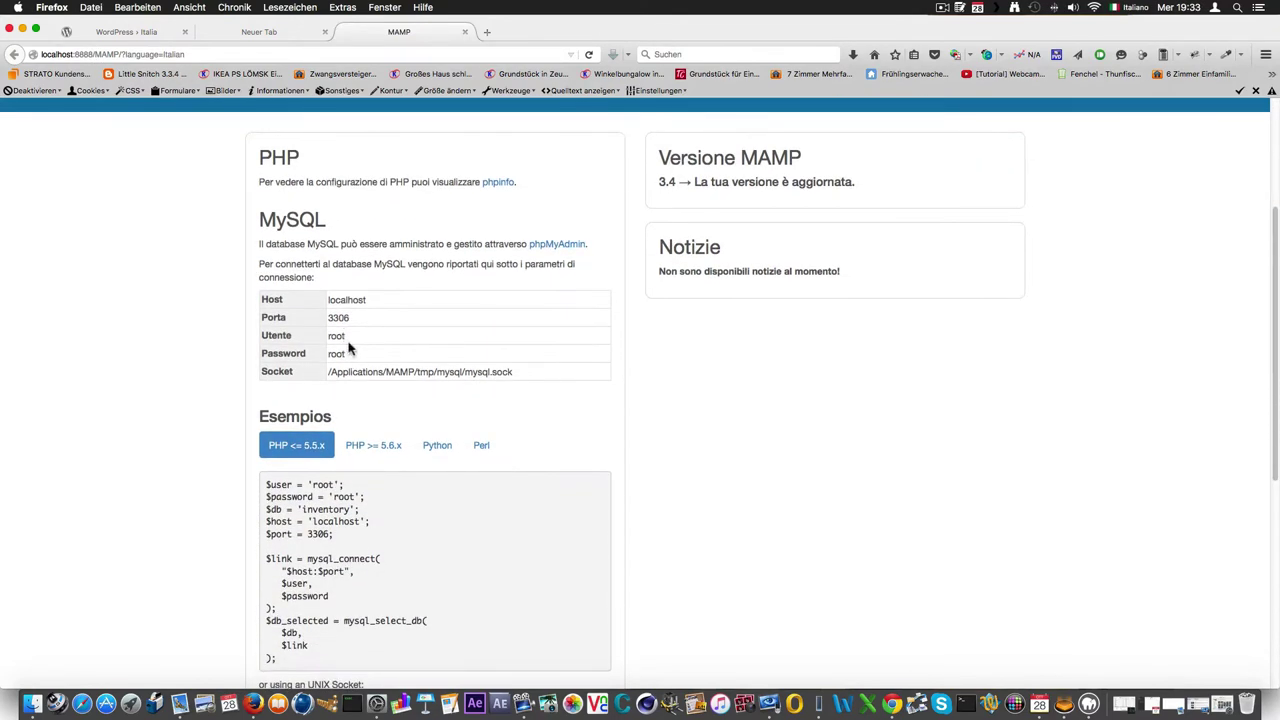
drag(354, 331, 322, 345)
scroll(325, 331, down, 1)
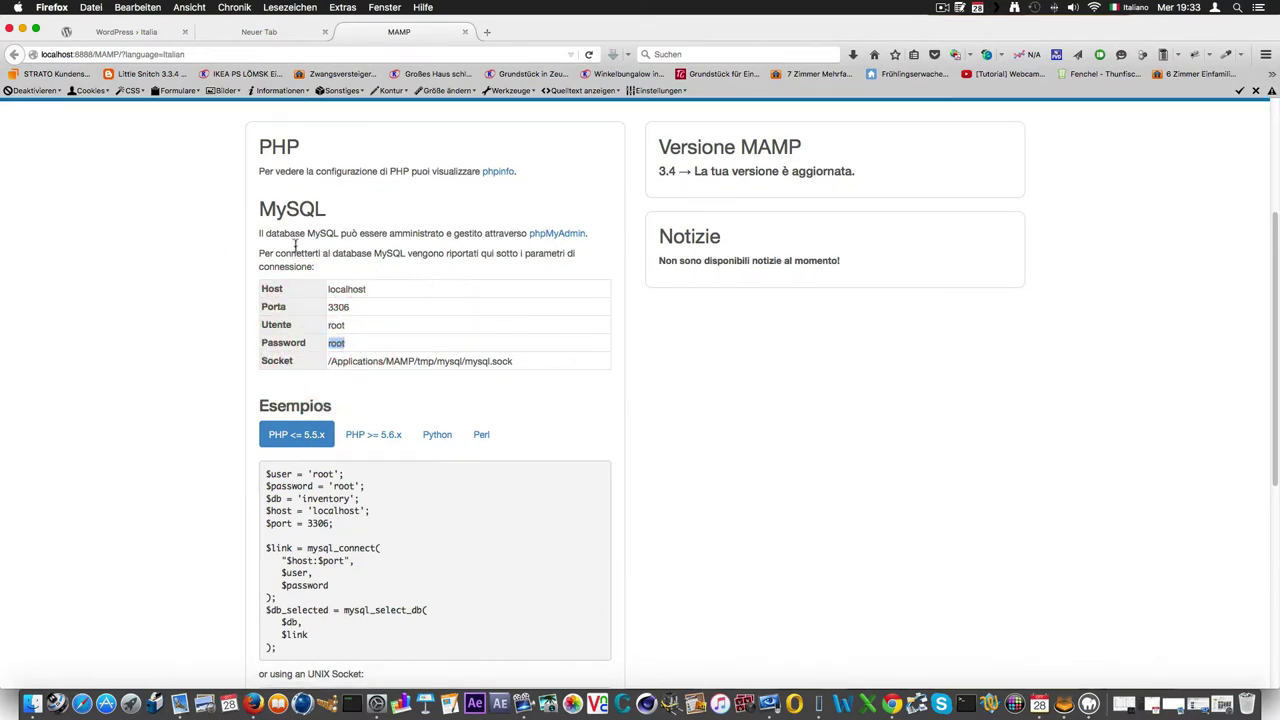
scroll(433, 323, down, 5)
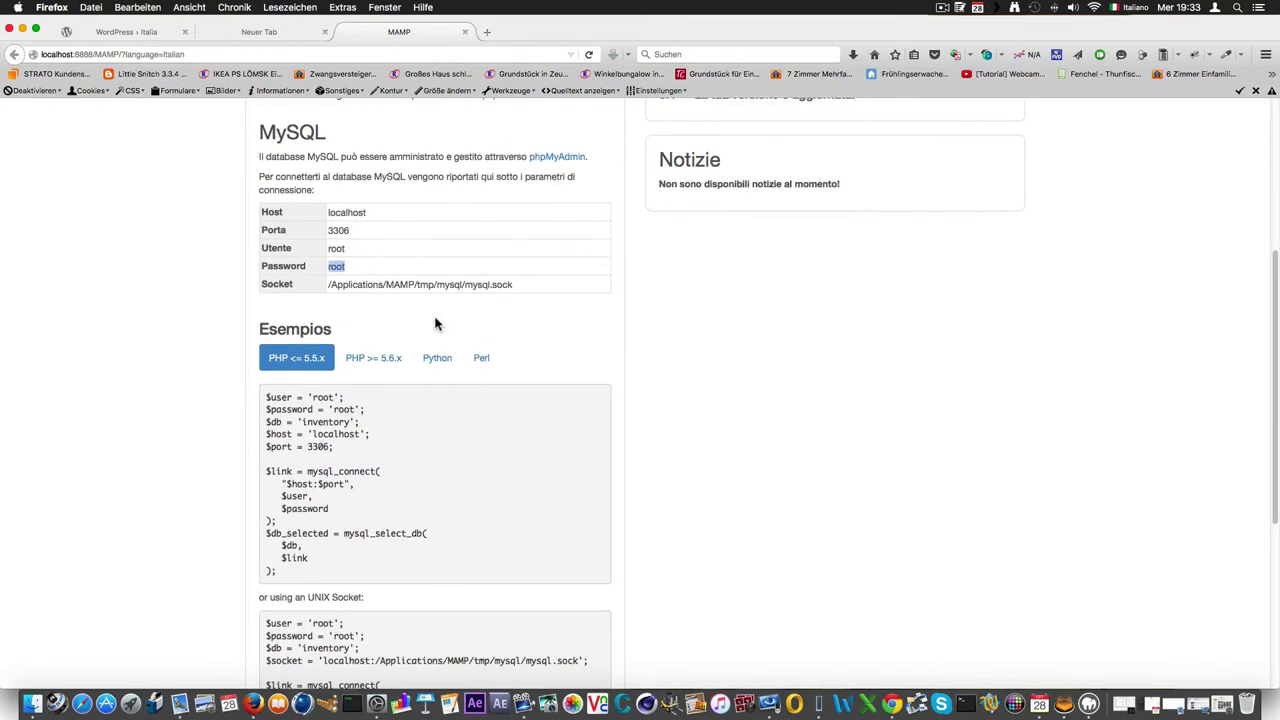
scroll(435, 323, down, 4)
scroll(437, 323, up, 6)
scroll(453, 317, up, 6)
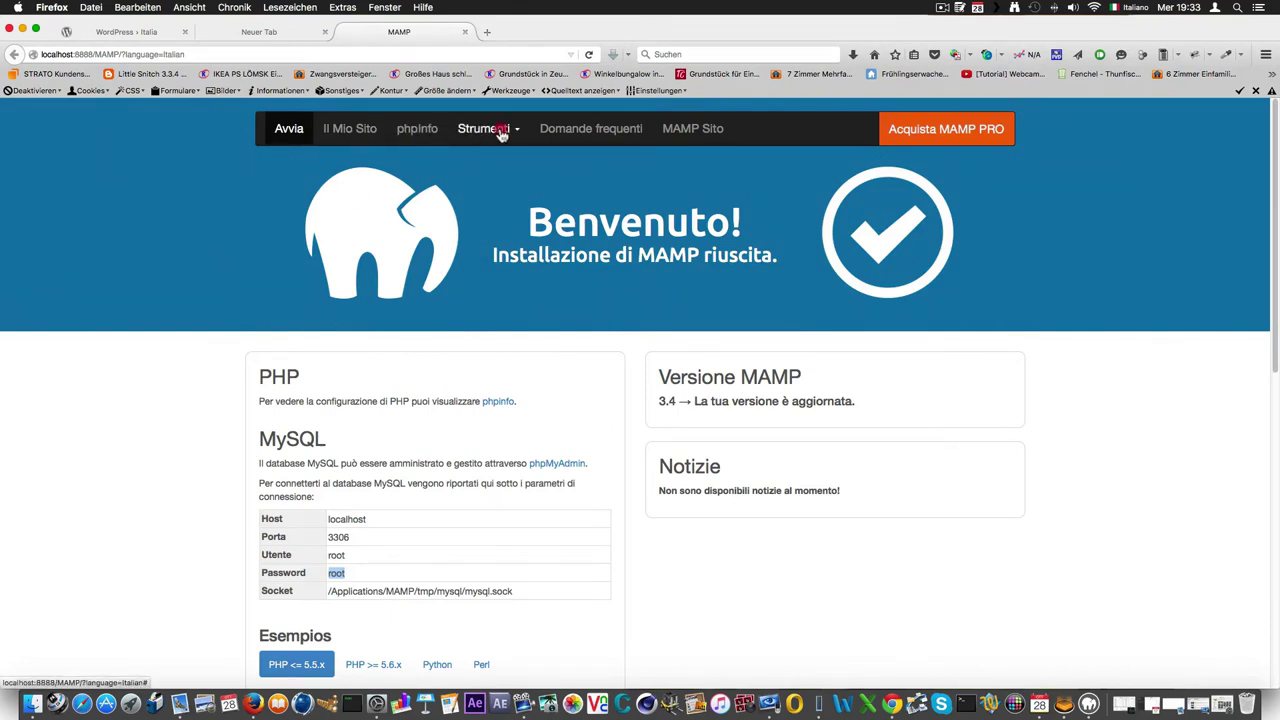
click(502, 134)
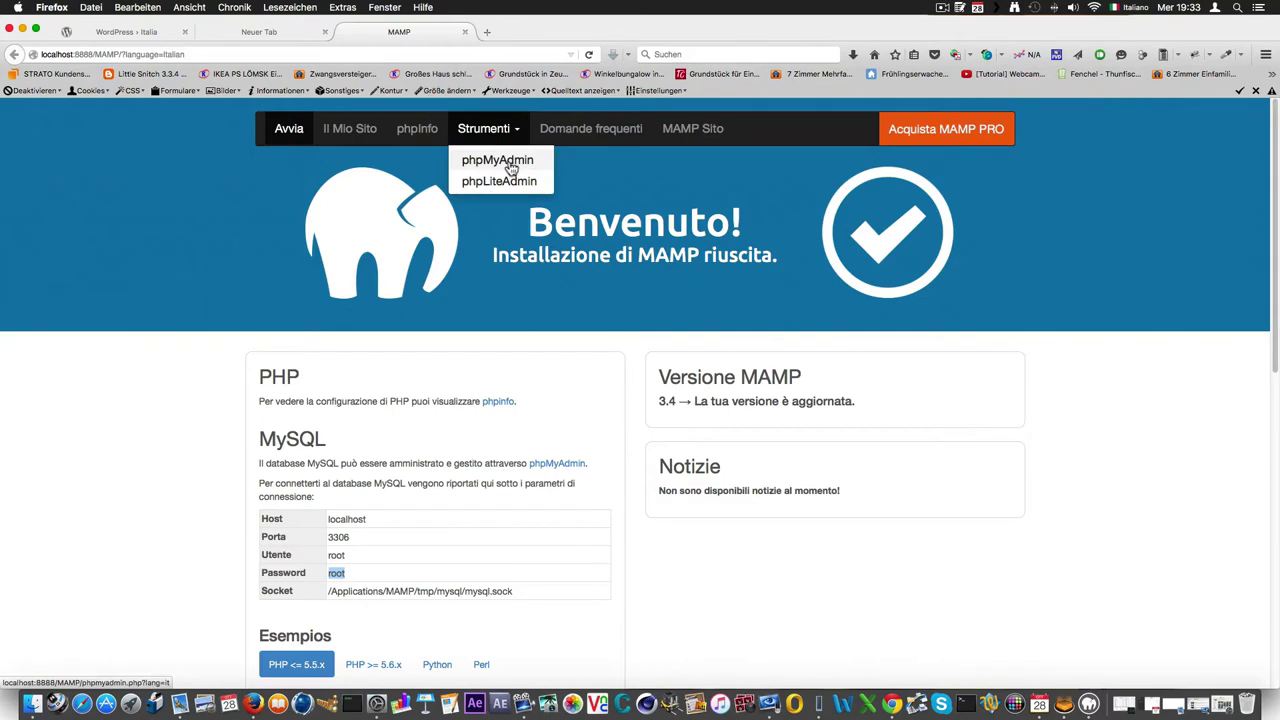
Create an empty database named 'wp' in phpMyAdmin's Database tab and close Firefox.
click(510, 166)
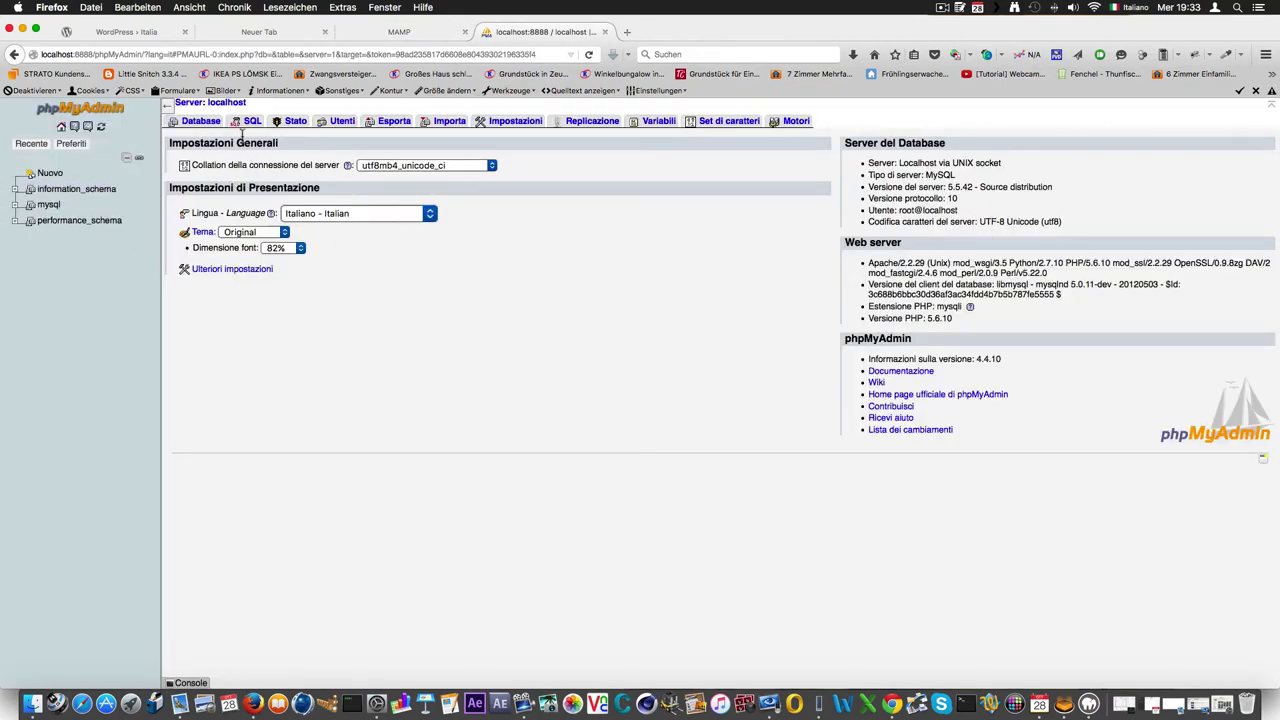
click(202, 122)
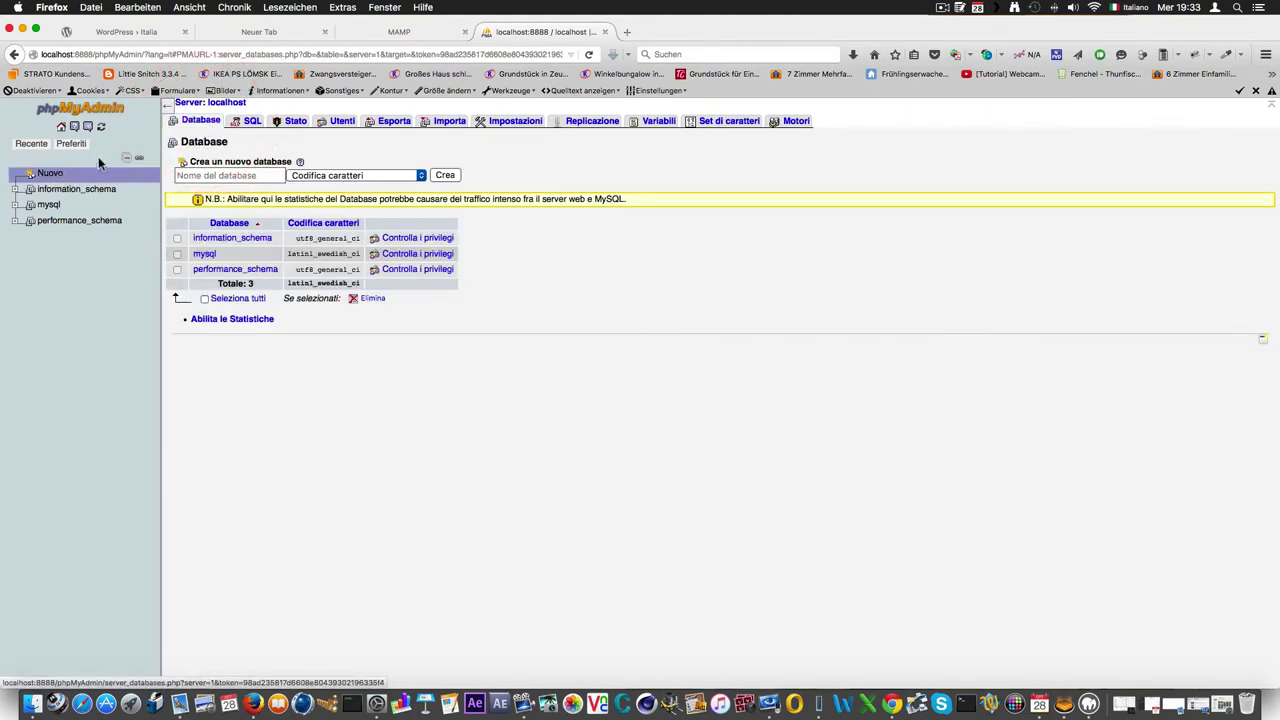
click(223, 175)
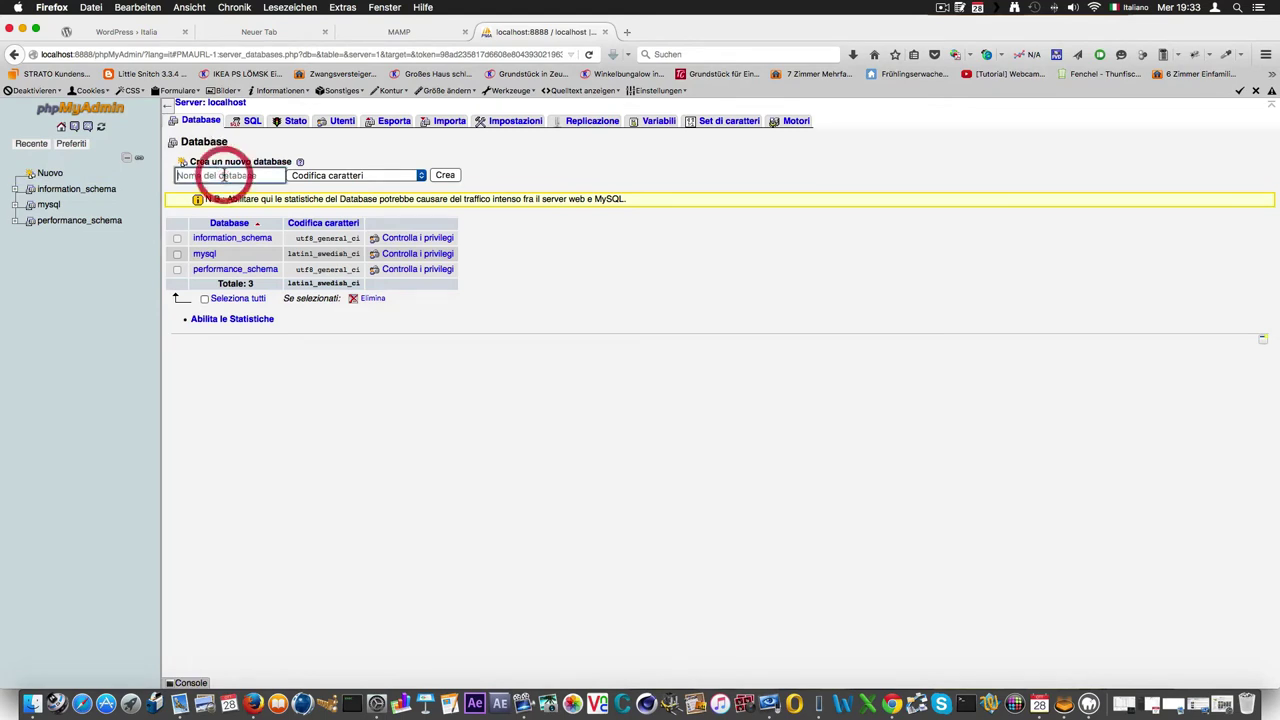
text(w)
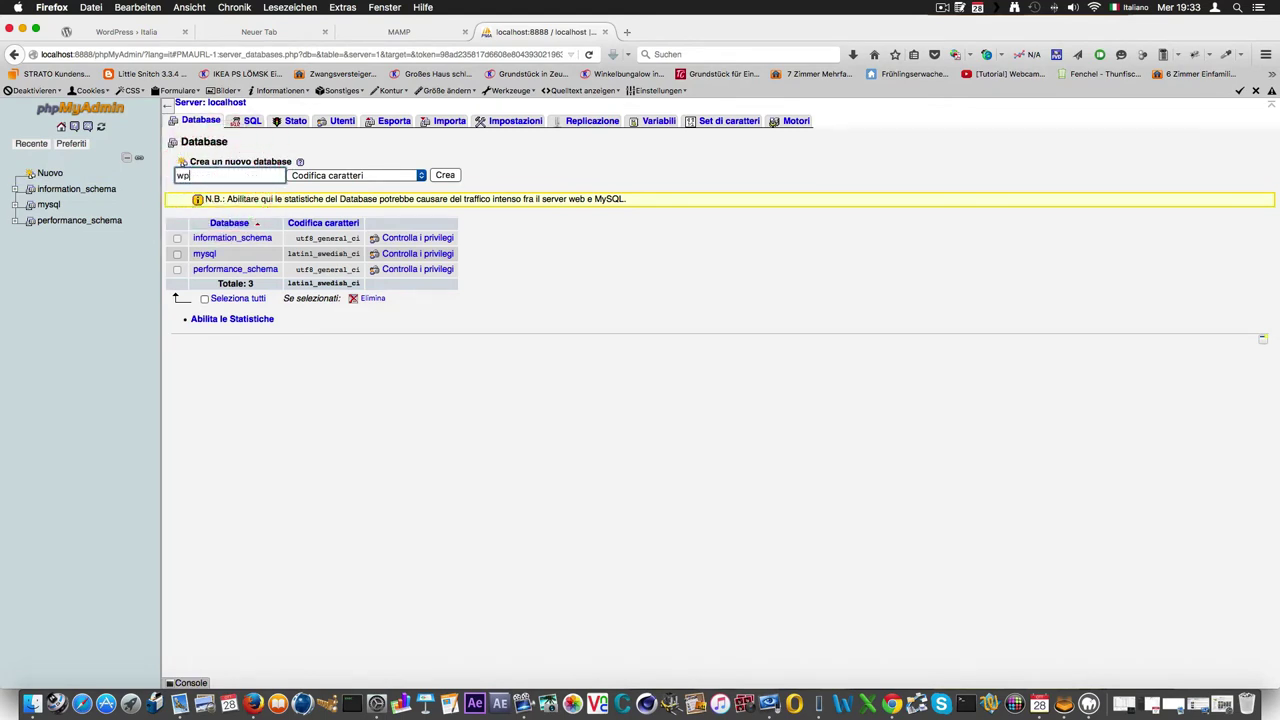
text(p)
click(446, 177)
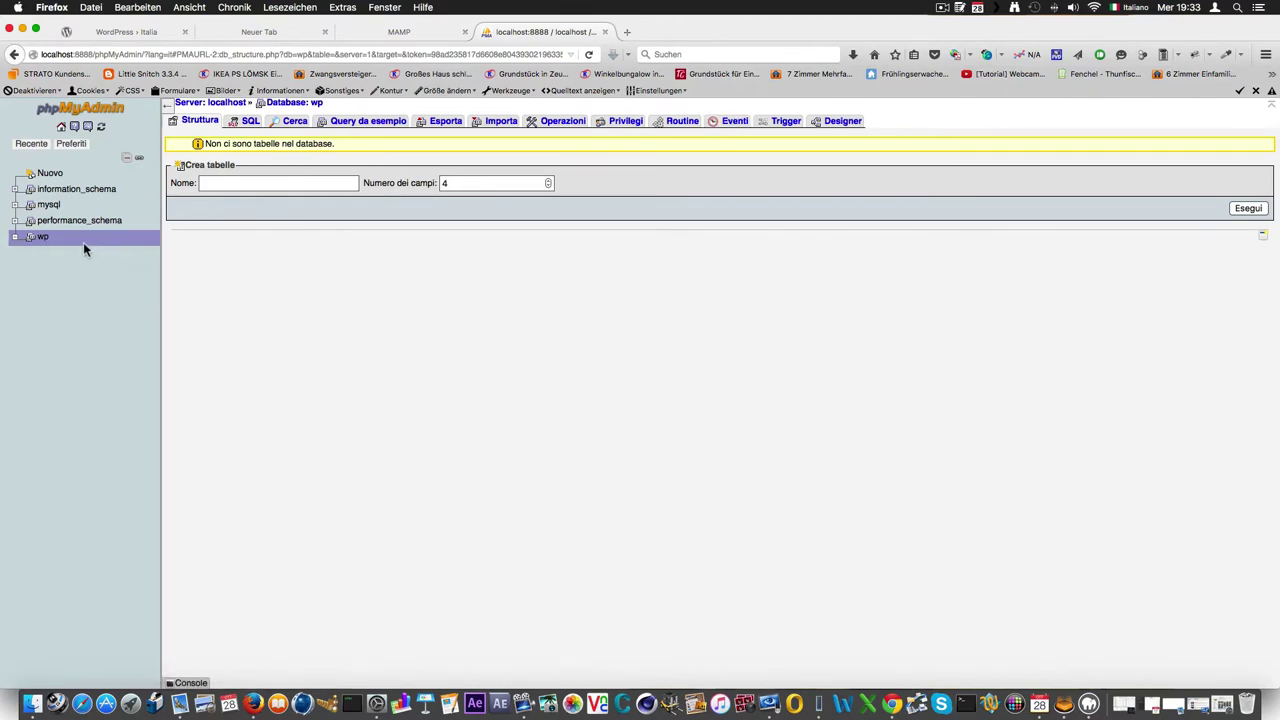
click(24, 29)
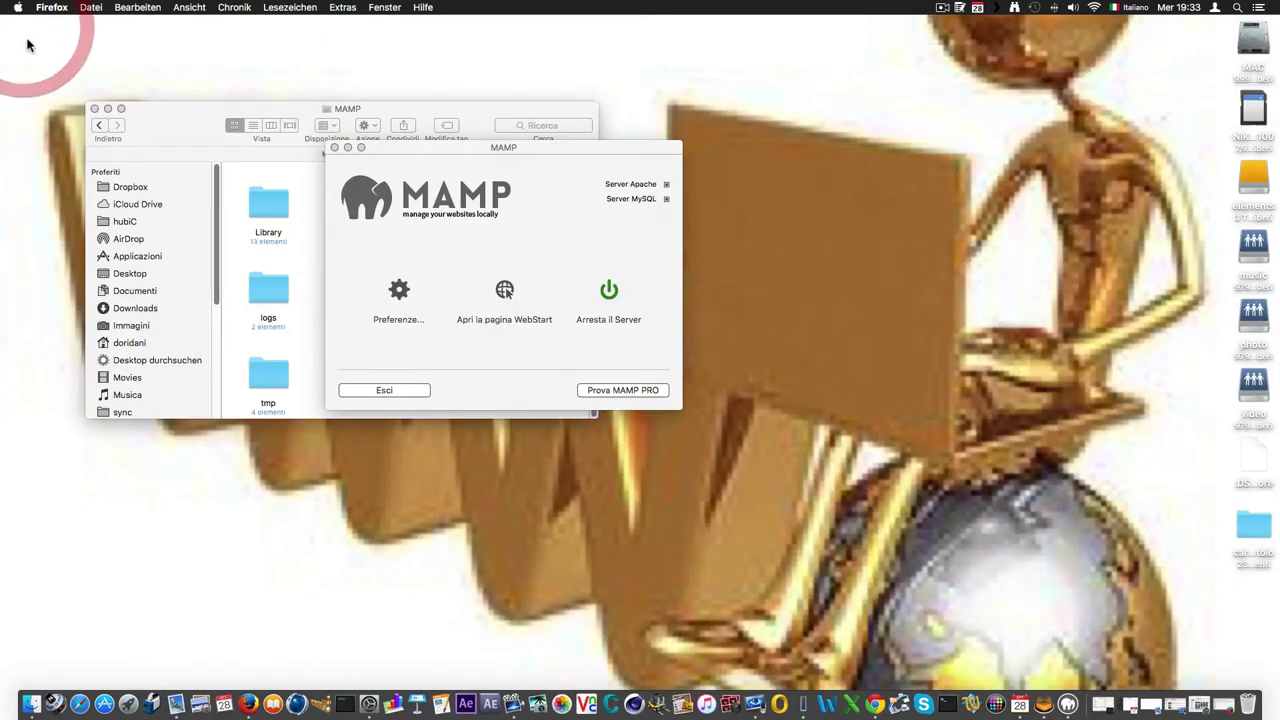
Close the MAMP control window and browse into the htdocs/wp folder in Finder.
drag(330, 141, 350, 152)
click(351, 155)
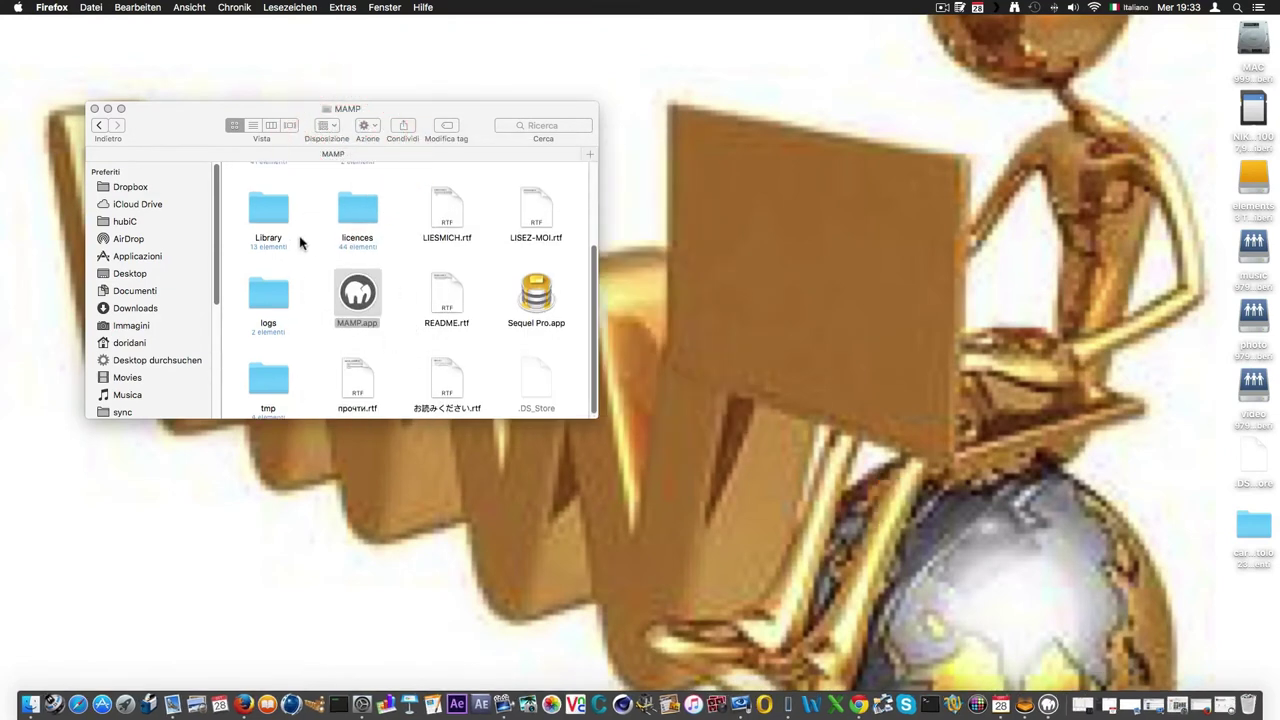
scroll(335, 278, up, 3)
click(360, 340)
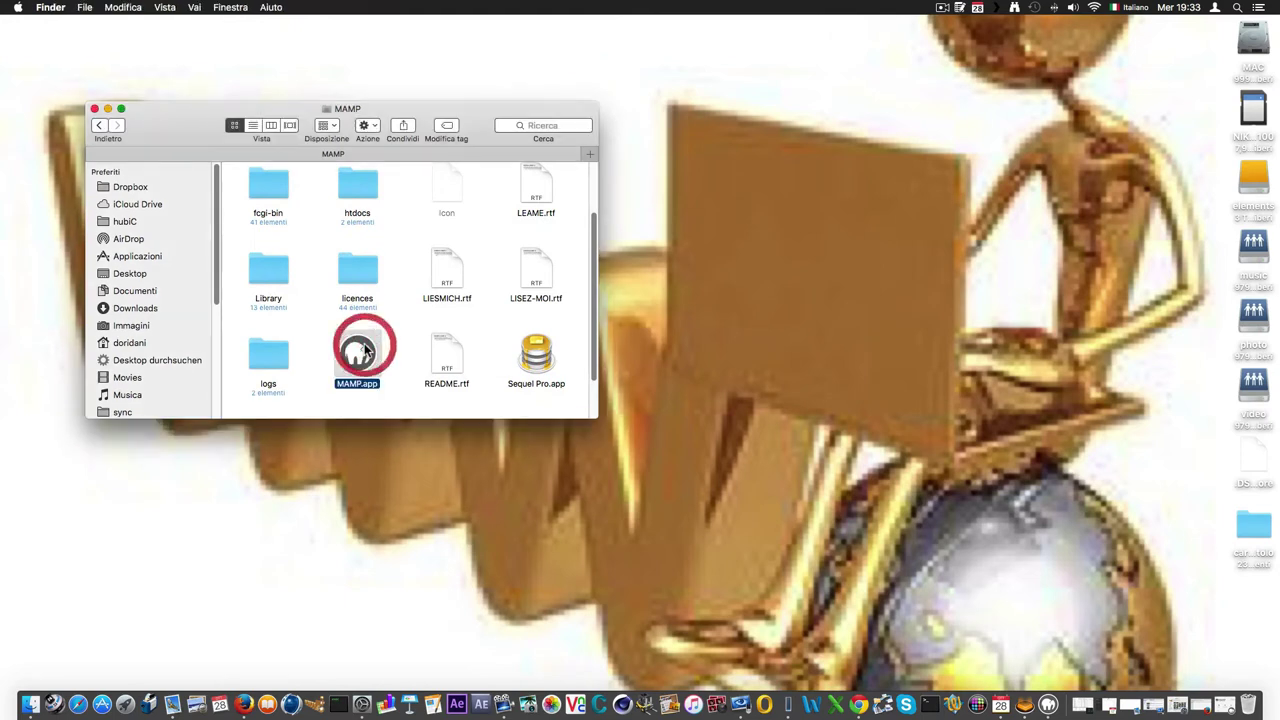
scroll(372, 326, up, 2)
double_click(362, 281)
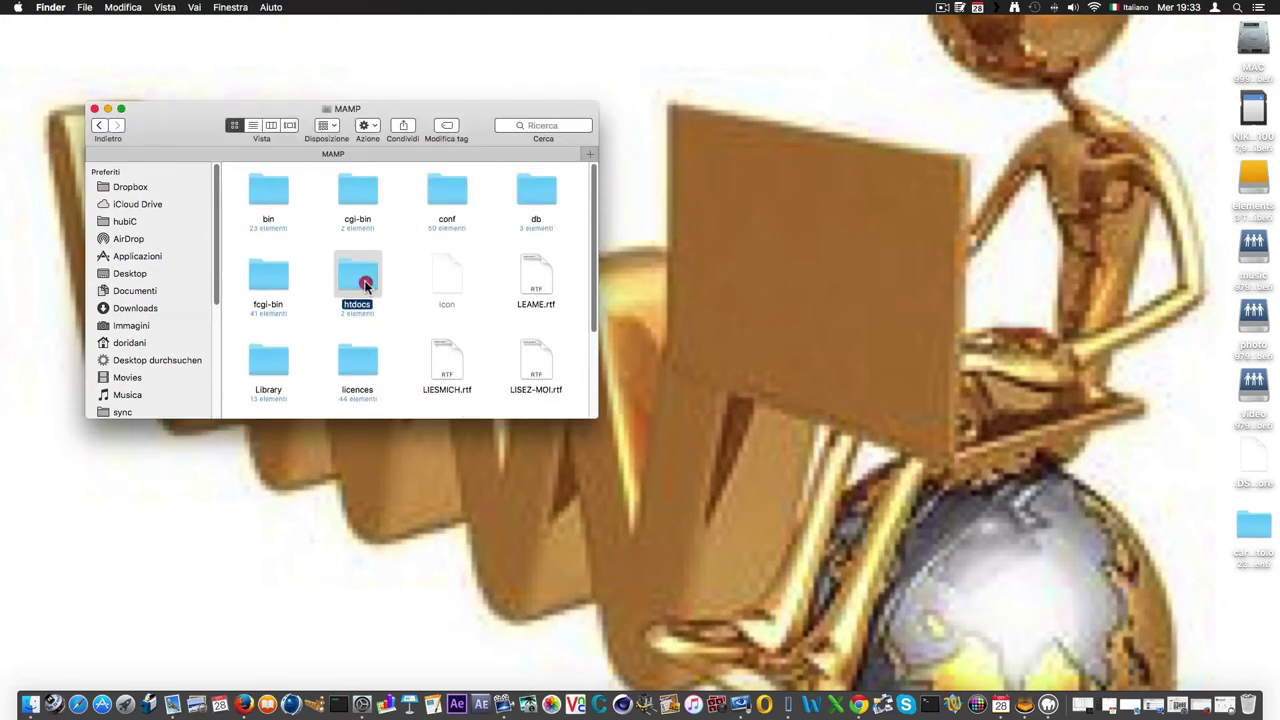
double_click(340, 205)
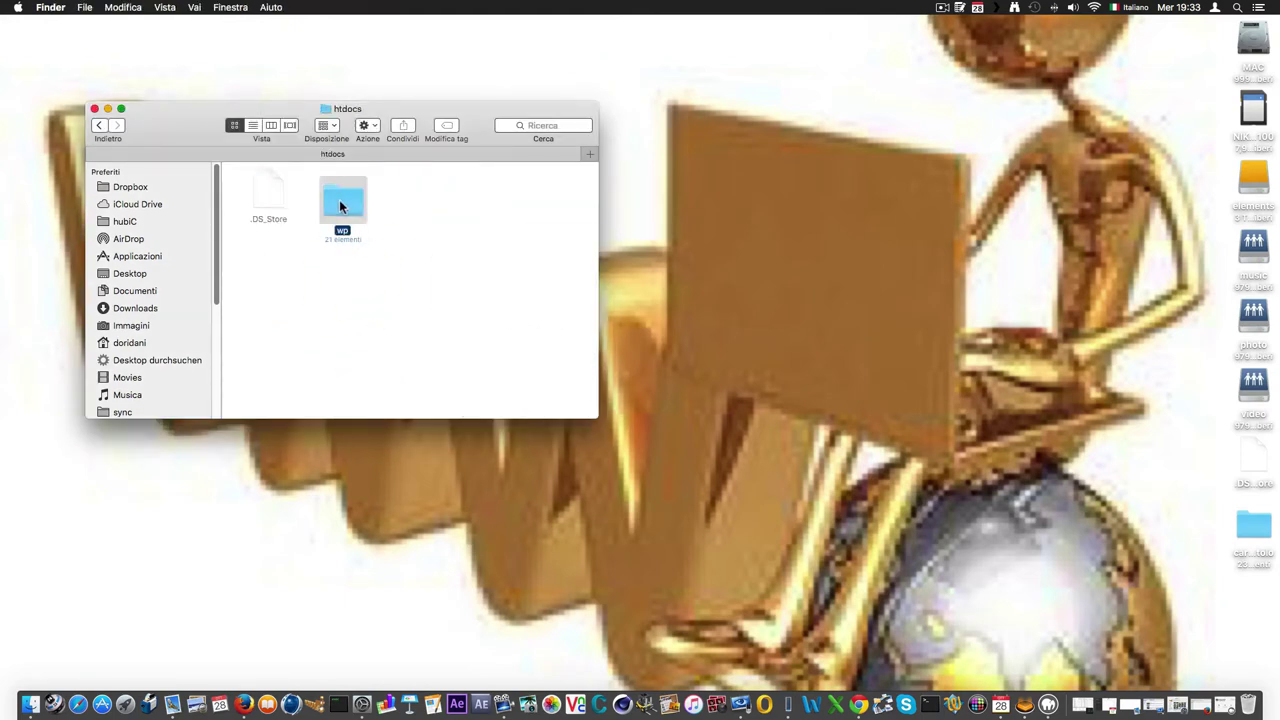
Open wp-config-sample.php in TextWrangler from its Apri con menu.
scroll(426, 270, down, 3)
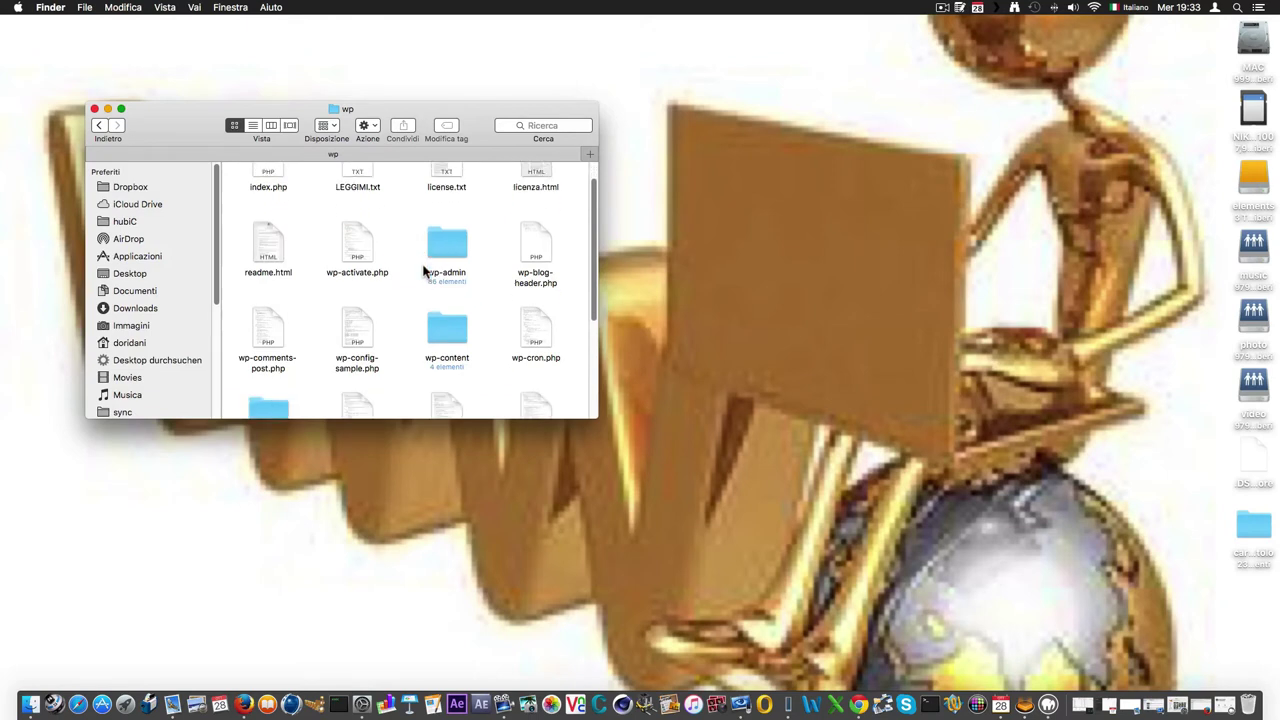
scroll(381, 290, down, 2)
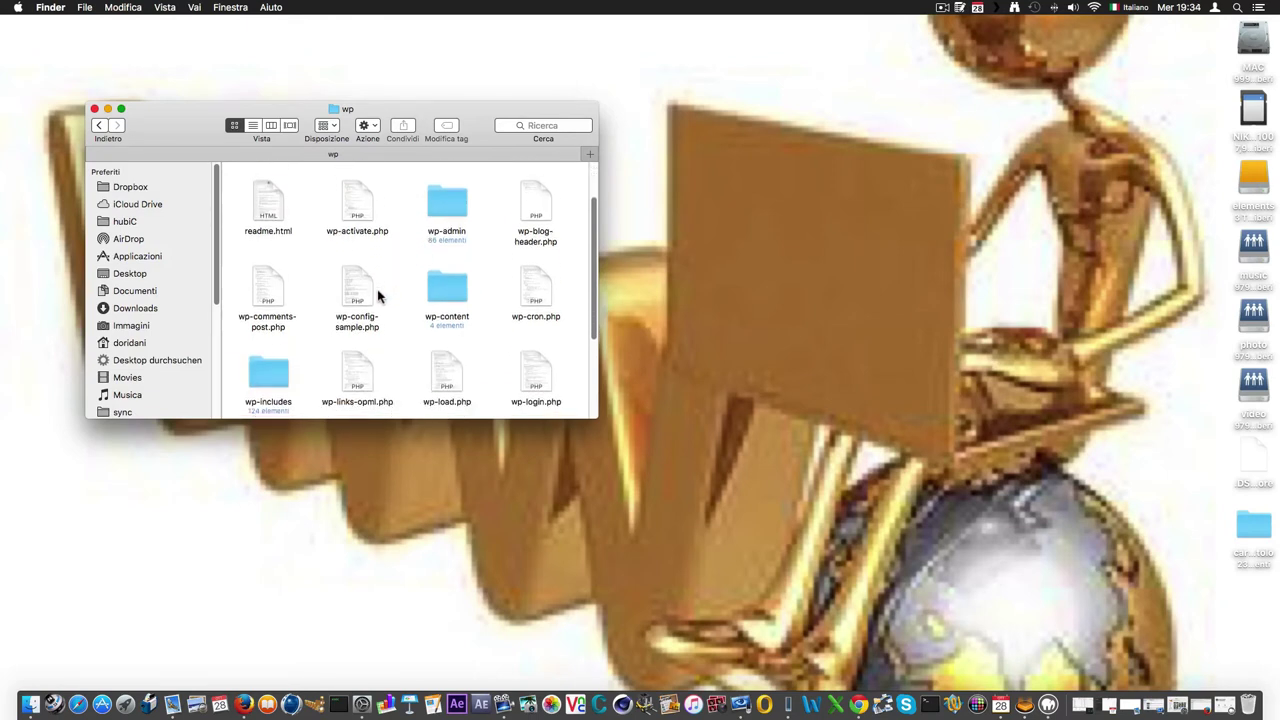
scroll(372, 282, down, 1)
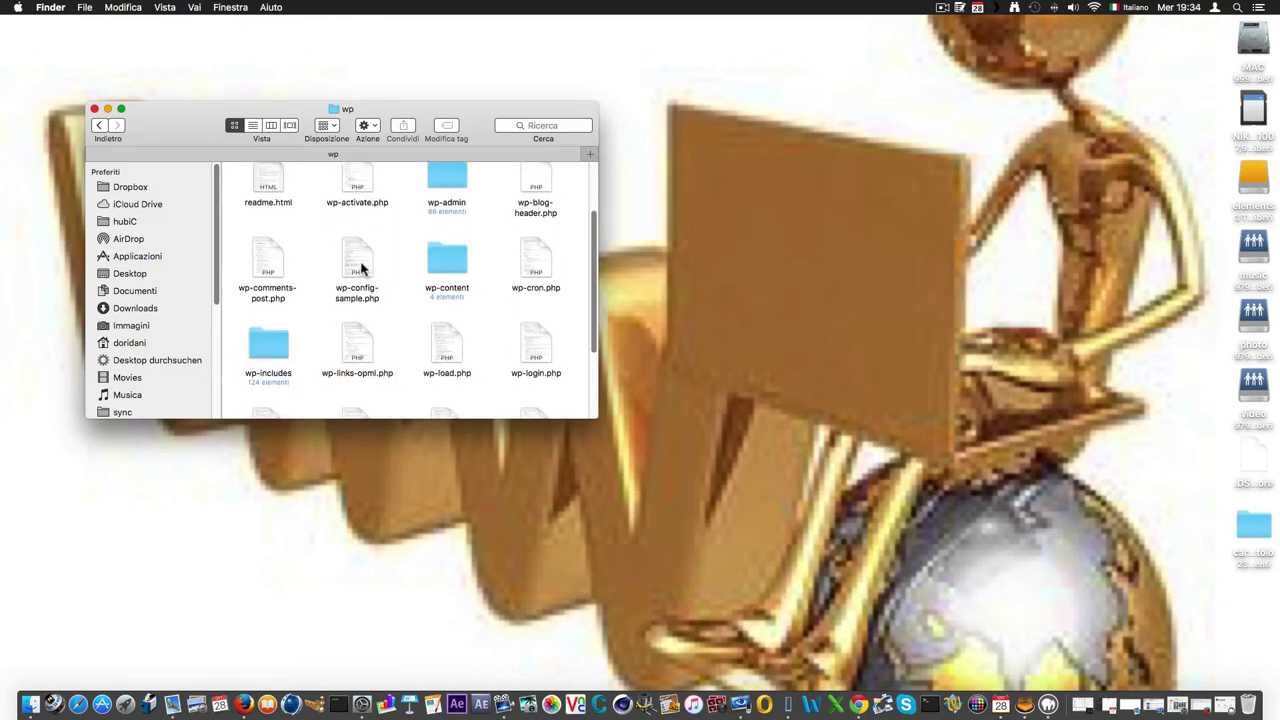
click(362, 268)
right_click(365, 270)
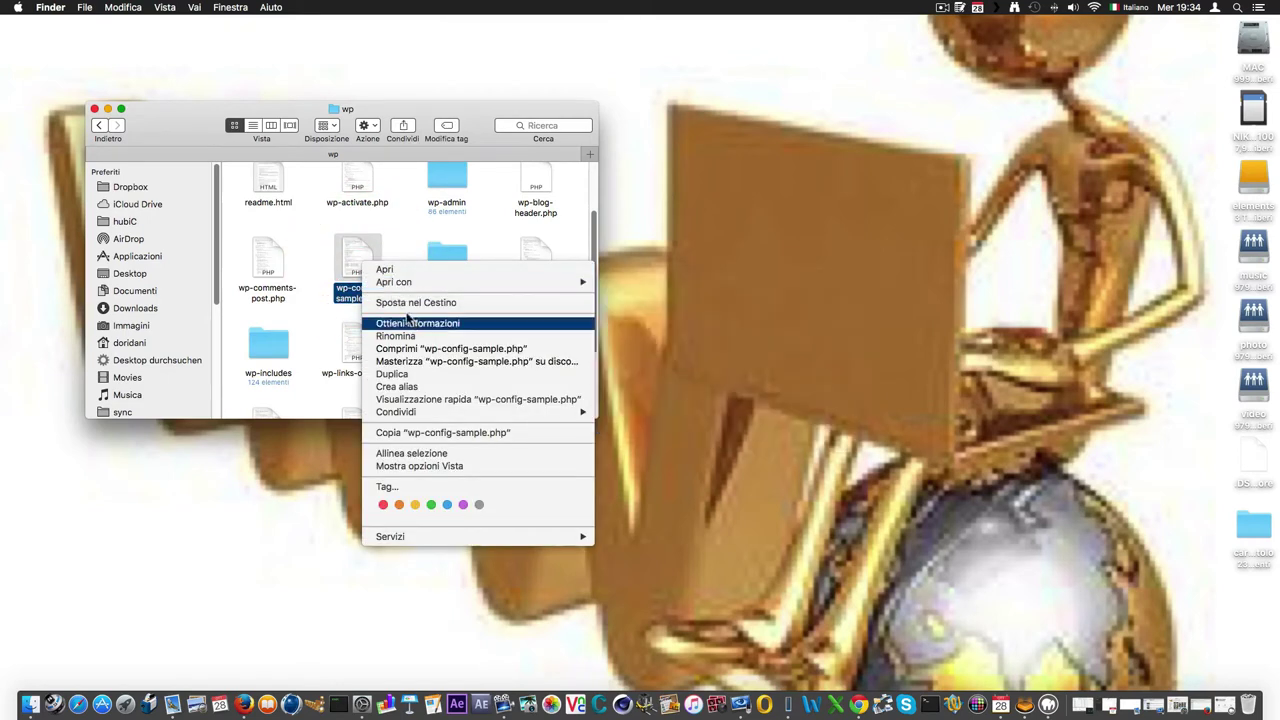
mouse_move(540, 289)
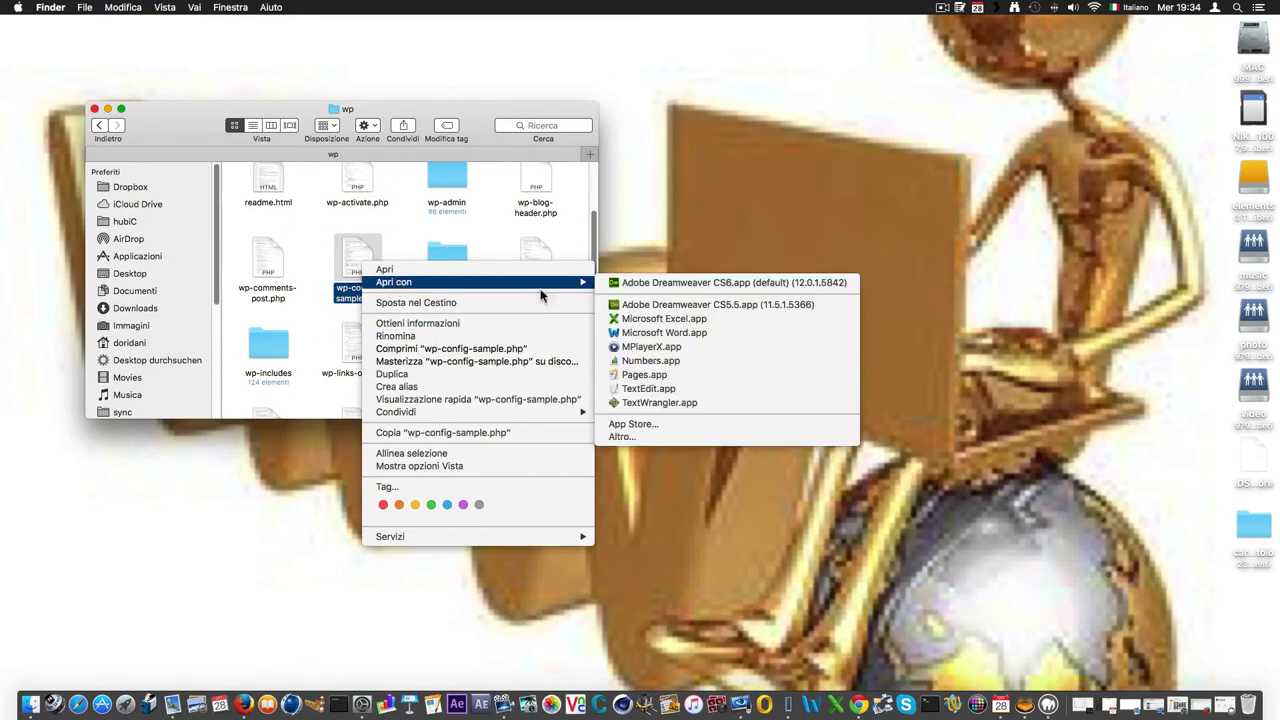
click(683, 404)
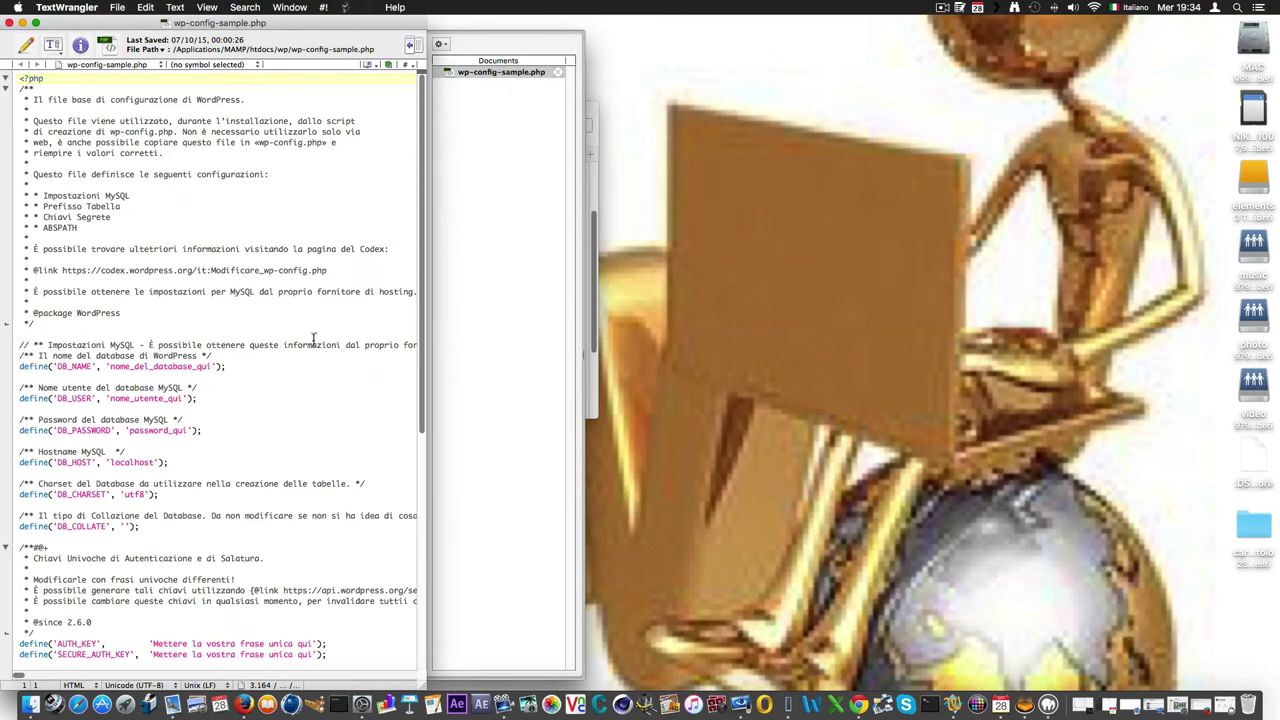
Replace the DB_NAME placeholder with wp and fill in the MySQL user and password.
click(211, 367)
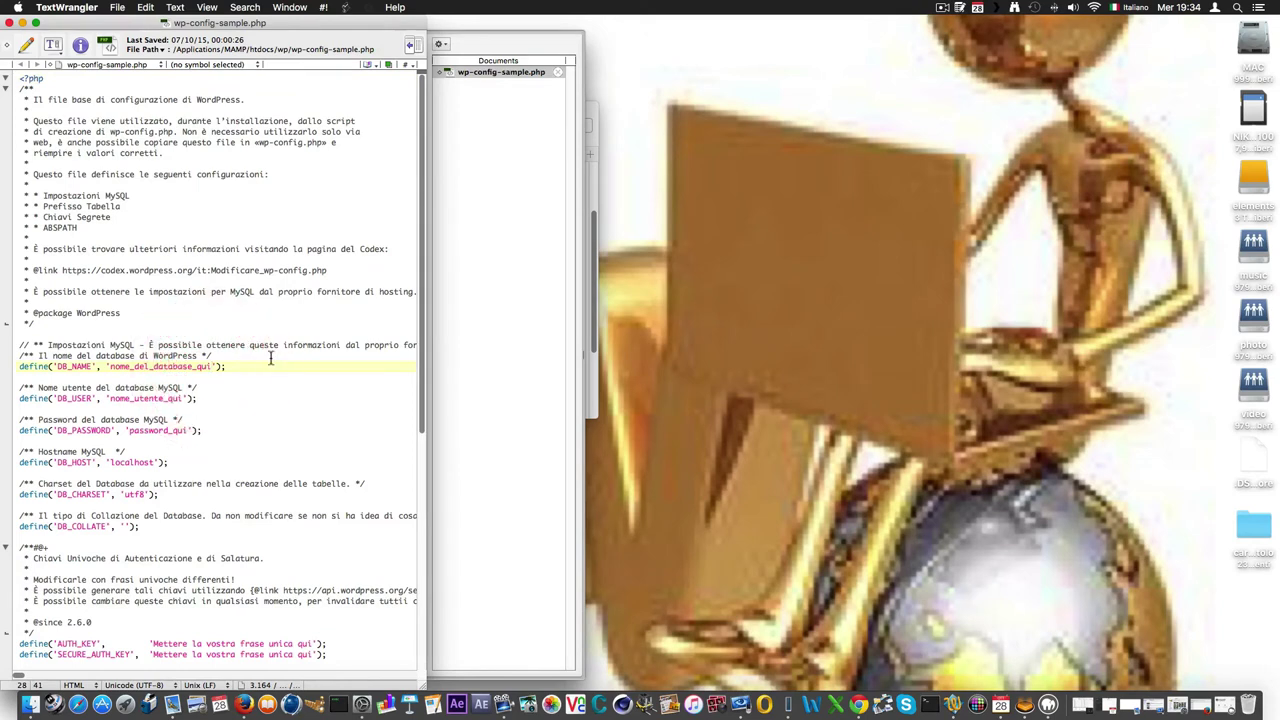
key(BackSpace)
key(BackSpace)
key(BackSpace)
key(BackSpace)
key(BackSpace)
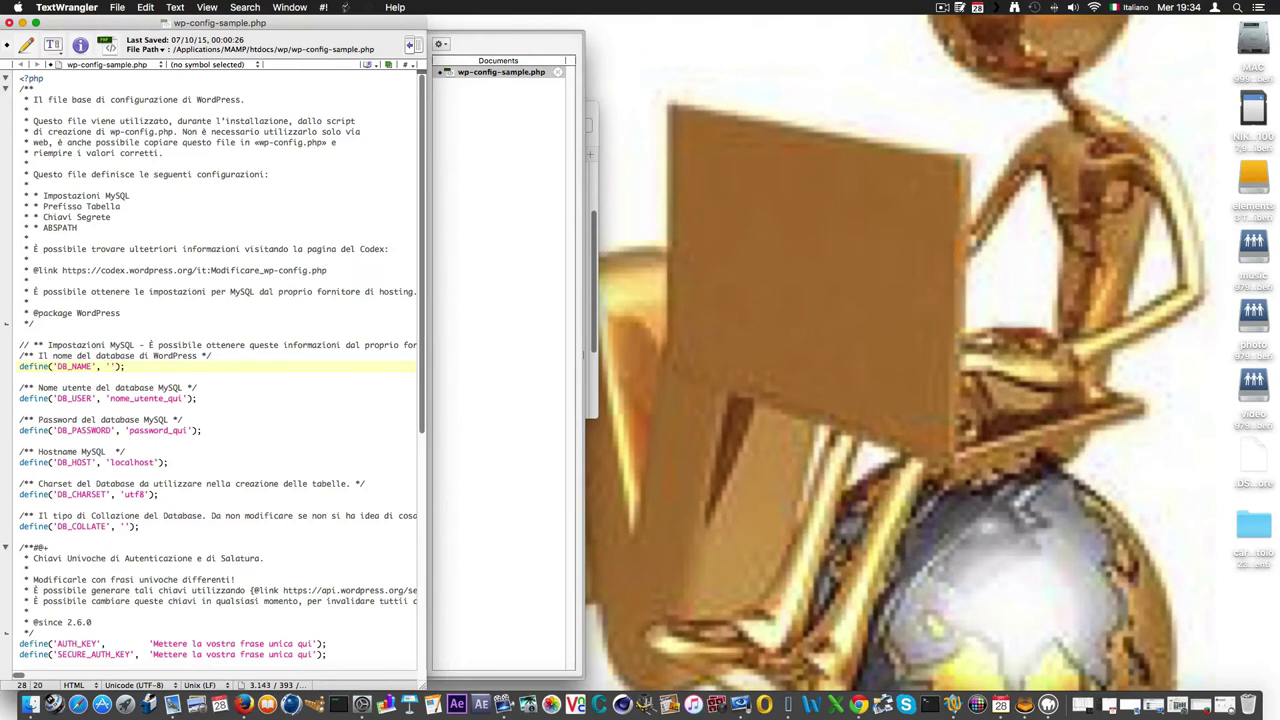
click(189, 399)
key(BackSpace)
key(BackSpace)
key(BackSpace)
key(BackSpace)
key(BackSpace)
key(BackSpace)
key(BackSpace)
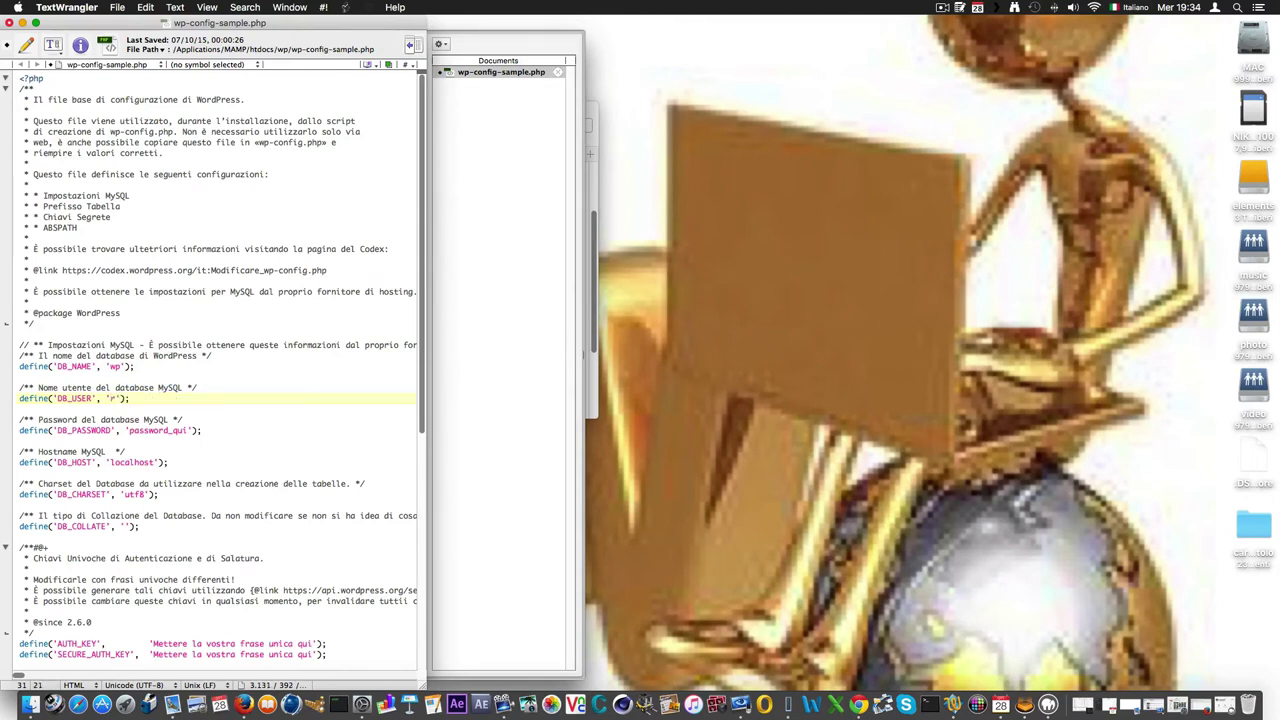
click(189, 431)
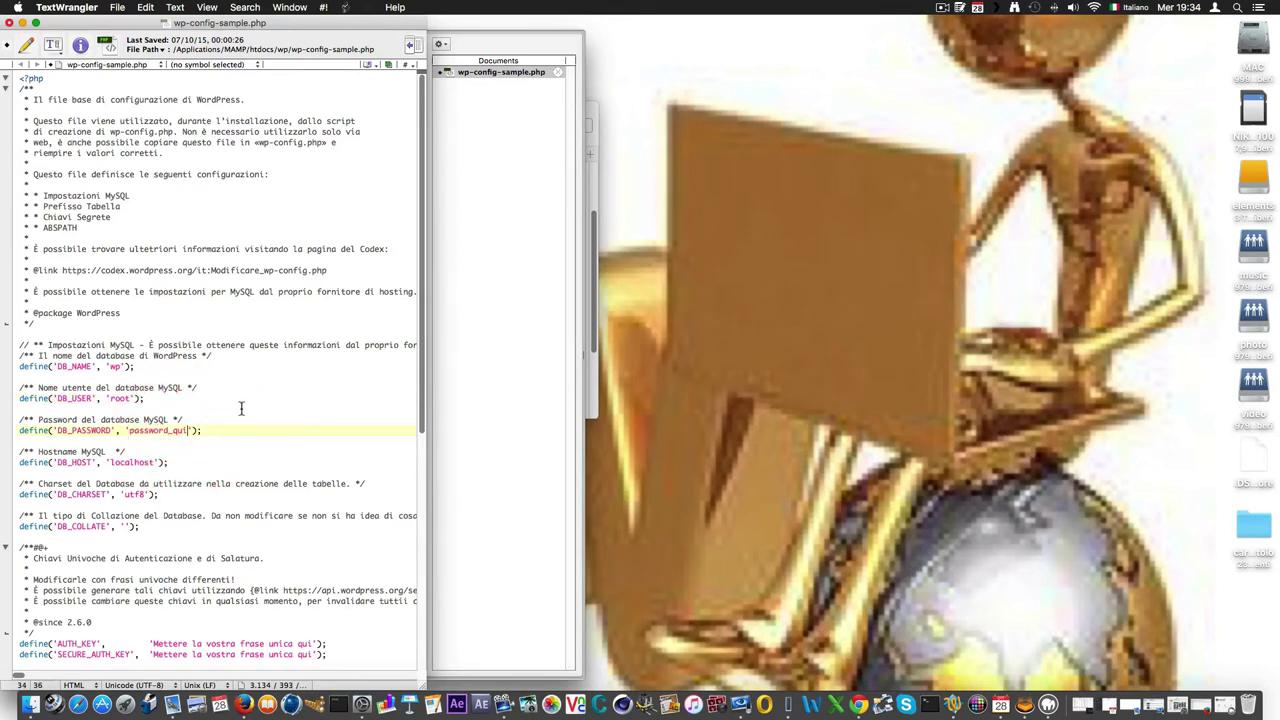
key(BackSpace)
key(BackSpace)
key(BackSpace)
Save wp-config-sample.php from the File menu and close its window.
click(117, 9)
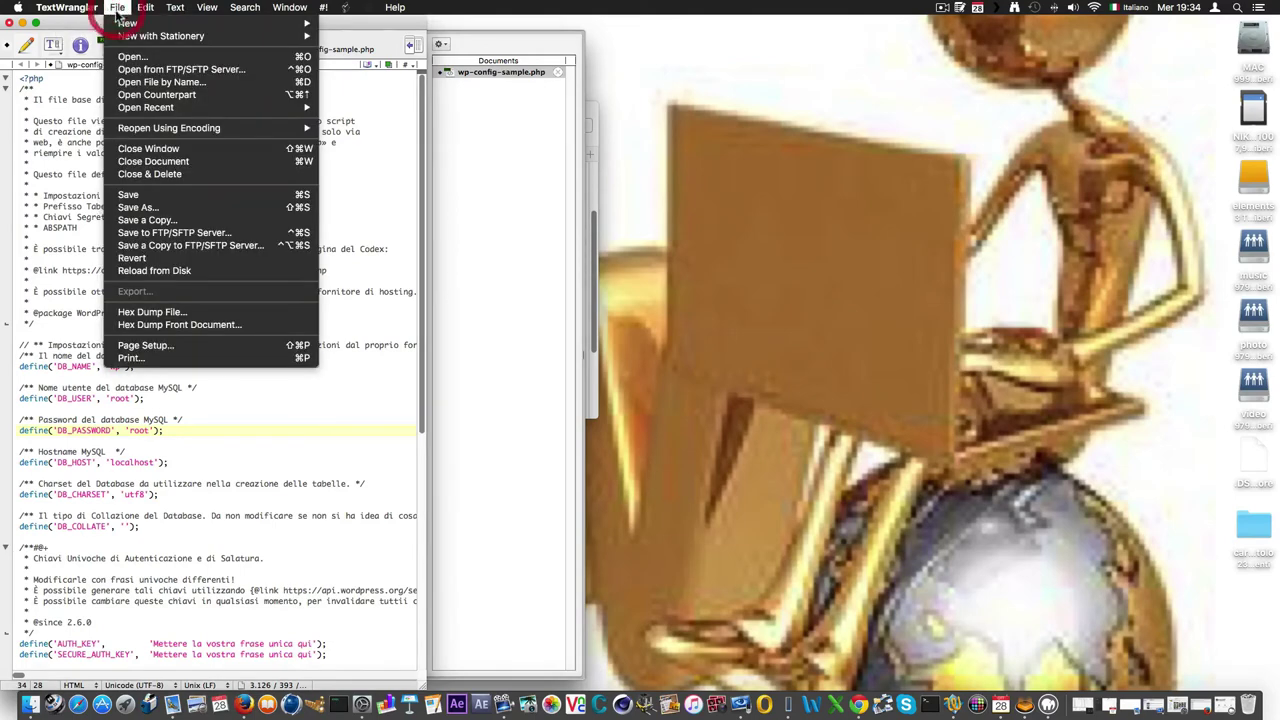
click(152, 195)
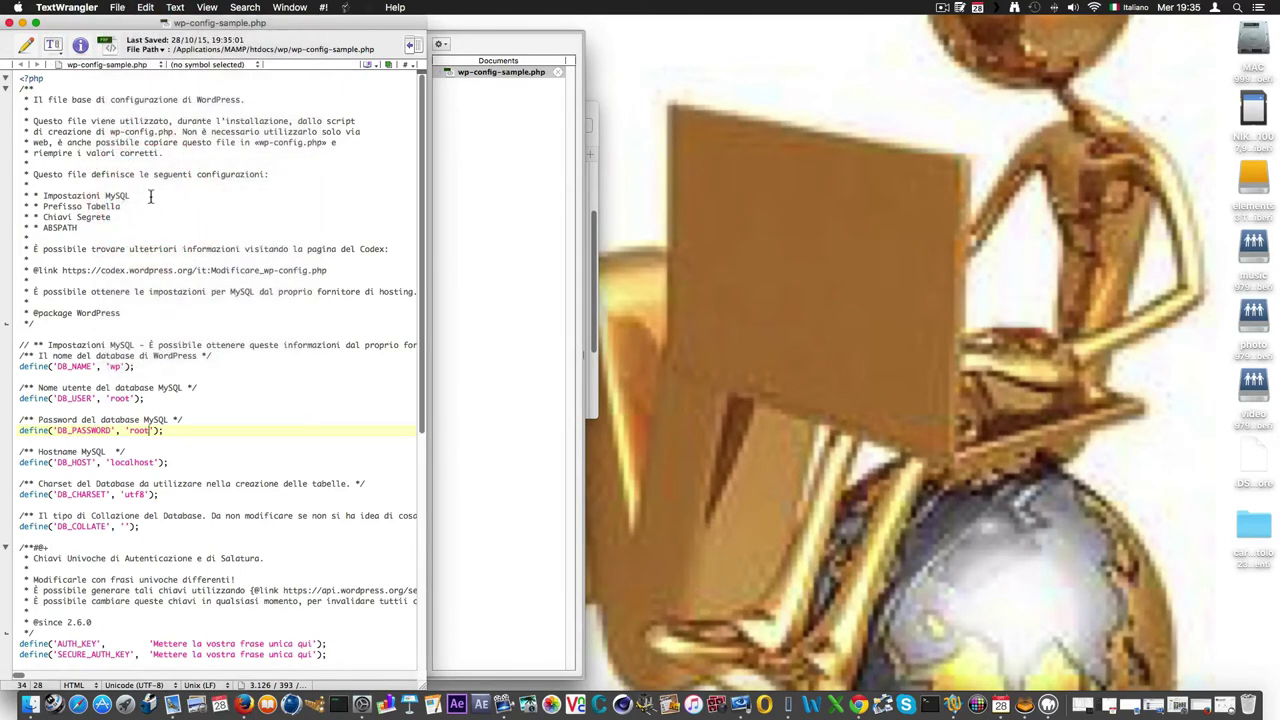
click(10, 22)
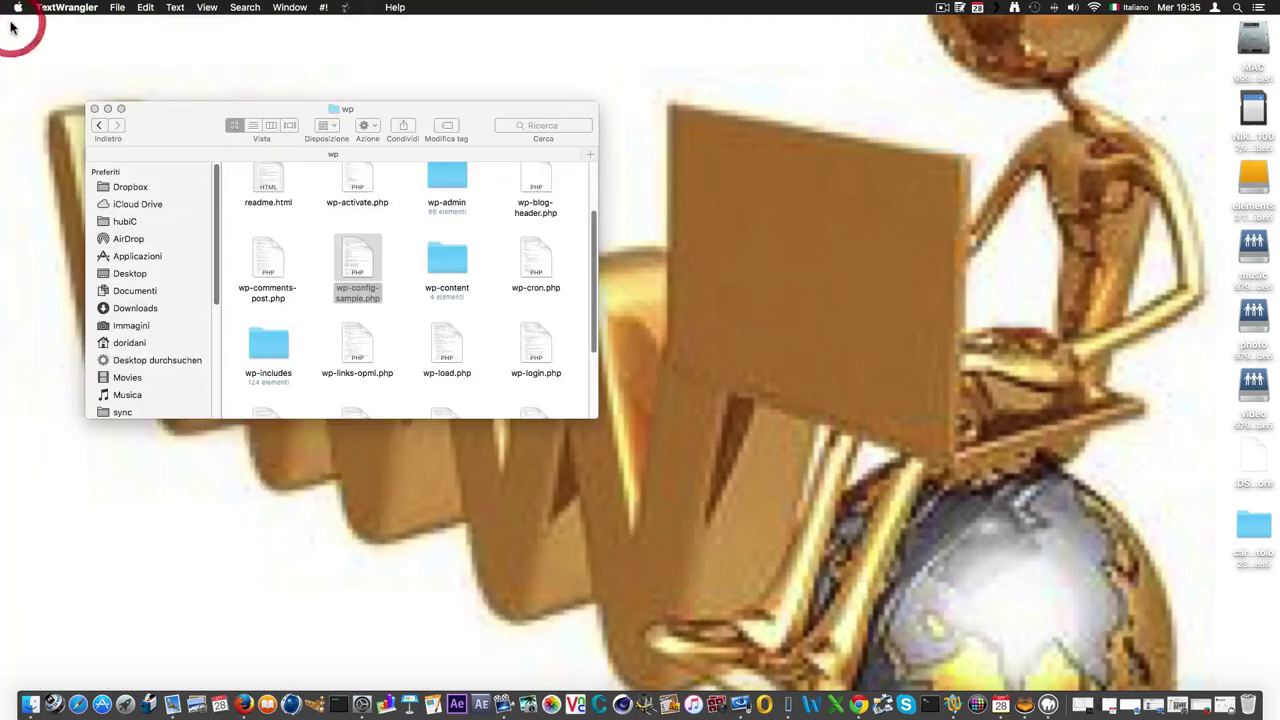
Rename wp-config-sample.php to wp-config.php via Rinomina, then bring Firefox forward.
right_click(367, 297)
click(401, 365)
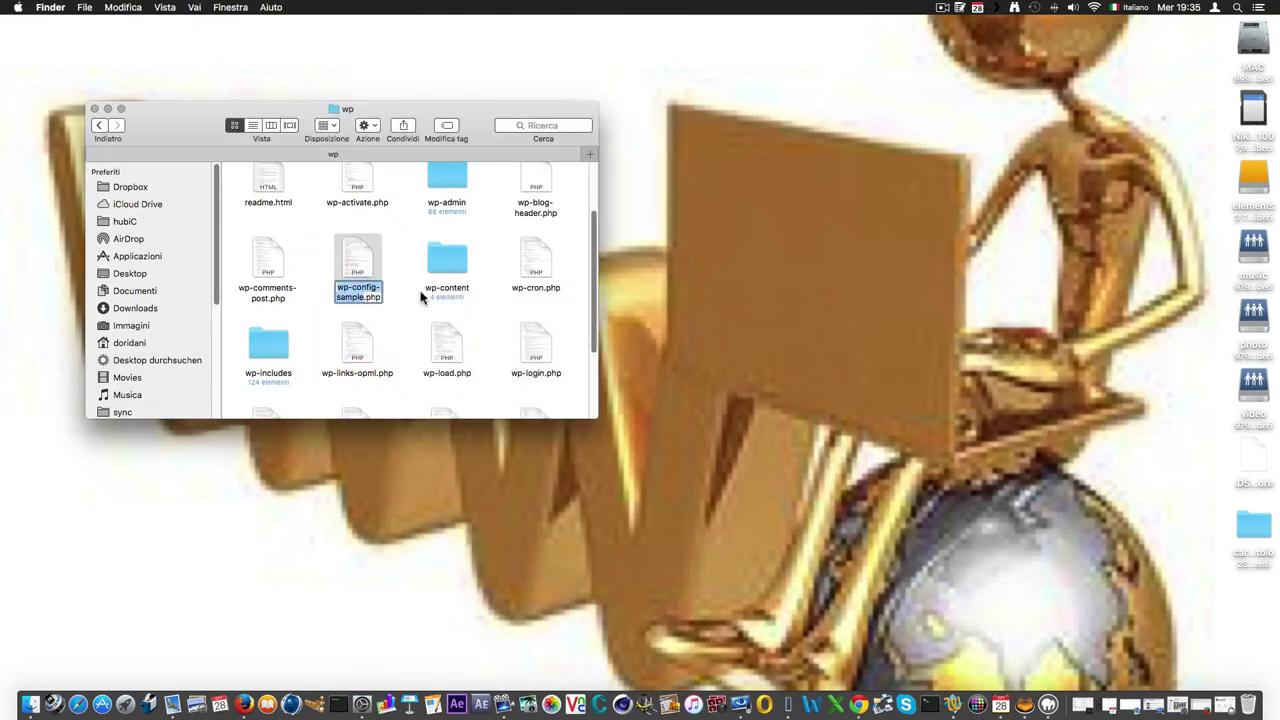
click(367, 296)
click(366, 296)
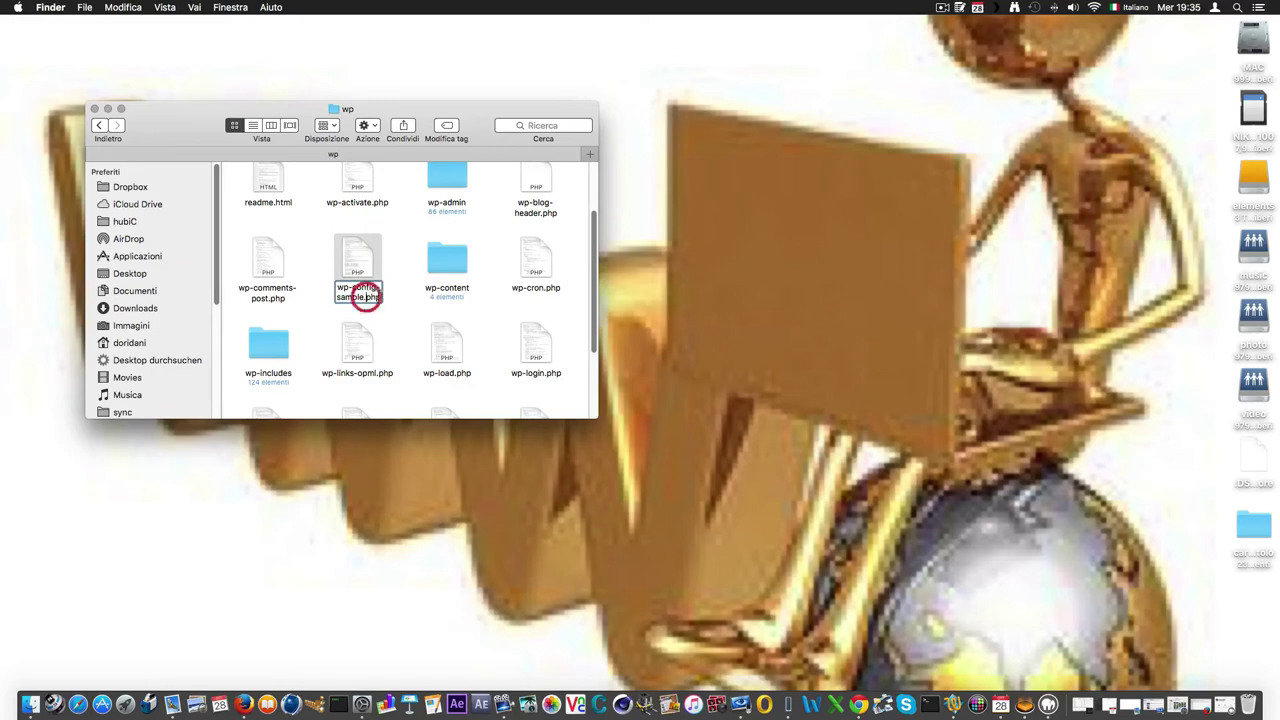
click(366, 296)
key(BackSpace)
key(BackSpace)
key(BackSpace)
key(BackSpace)
key(BackSpace)
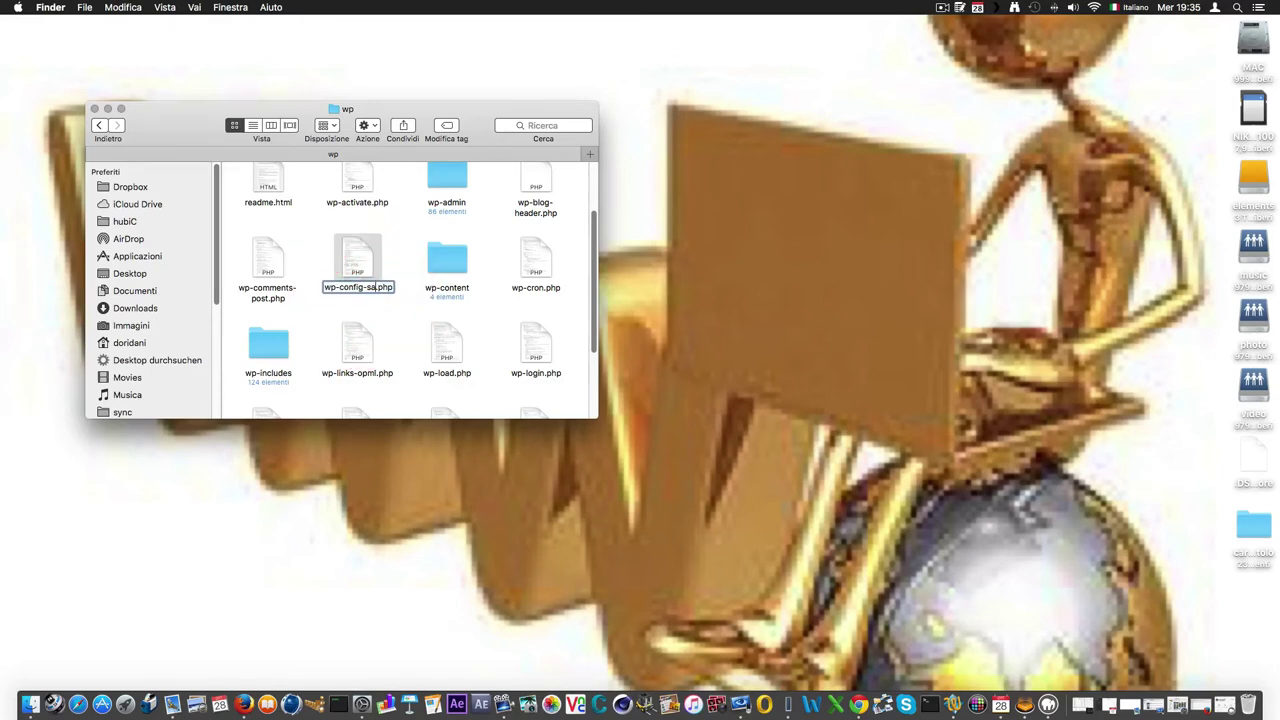
key(BackSpace)
key(BackSpace)
click(390, 318)
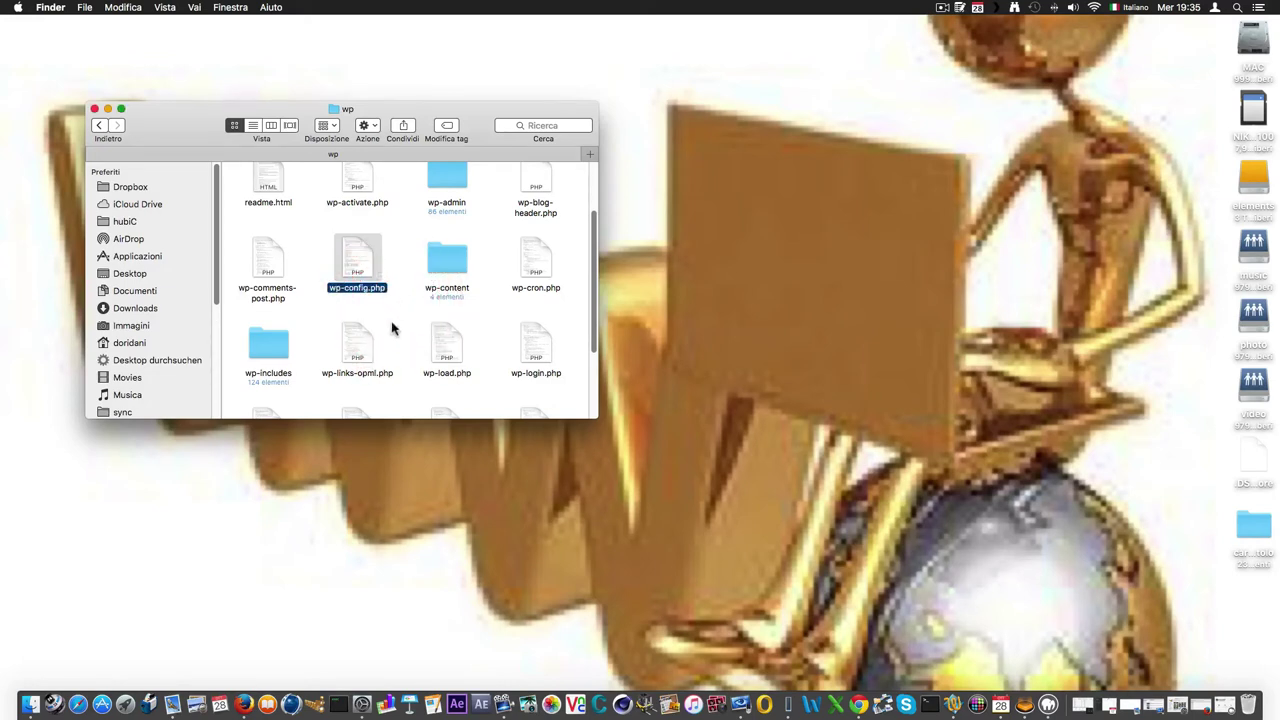
click(245, 700)
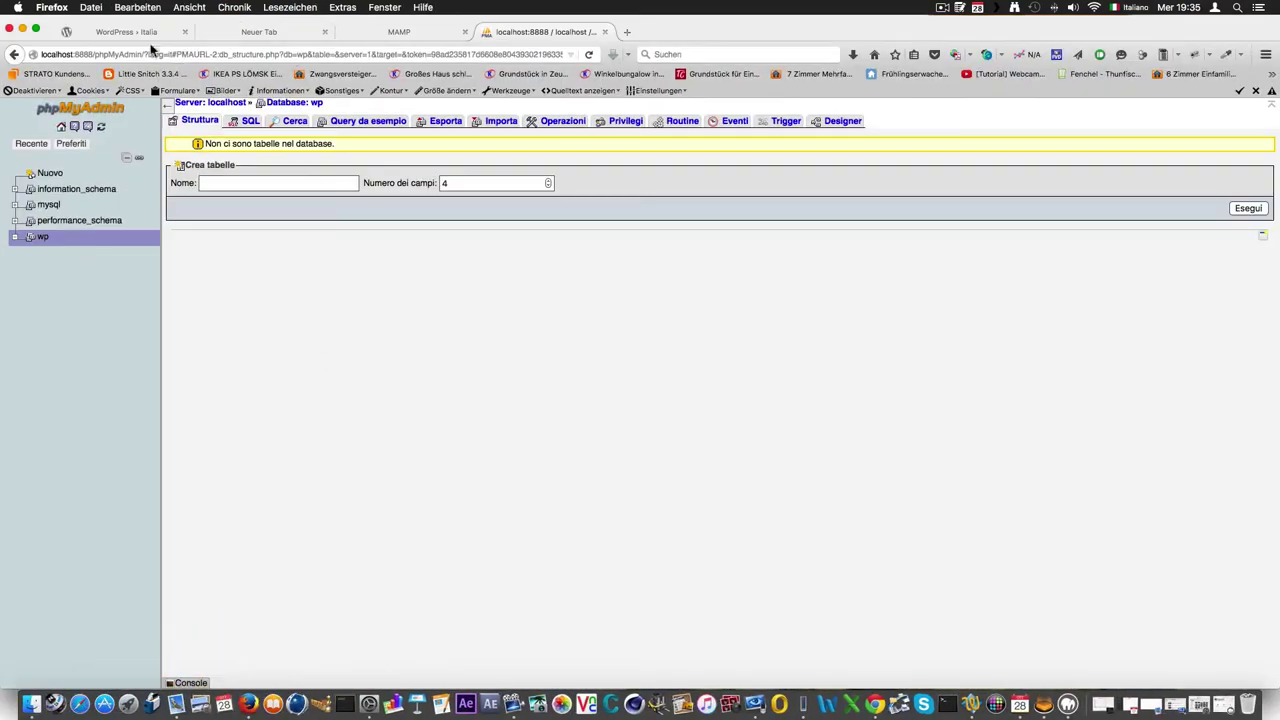
Load localhost:8888 in a new tab and follow the wp/ link to the WordPress installer.
click(143, 33)
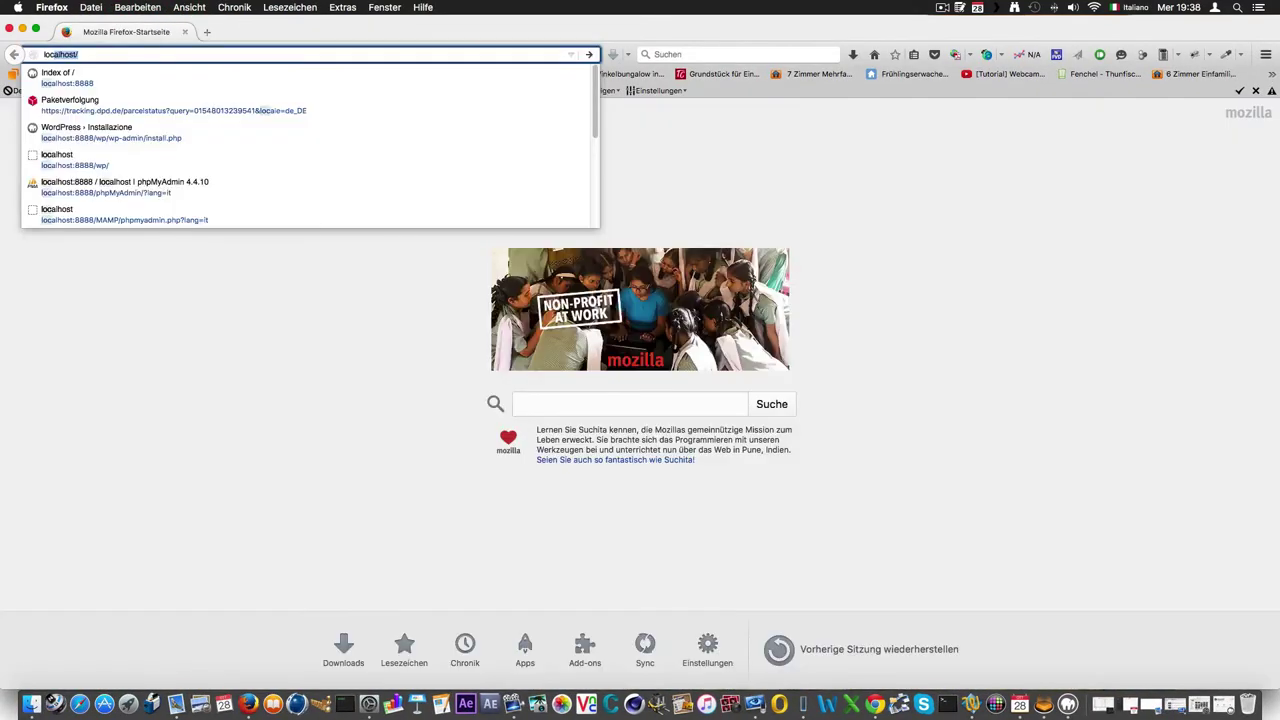
key(Escape)
click(130, 53)
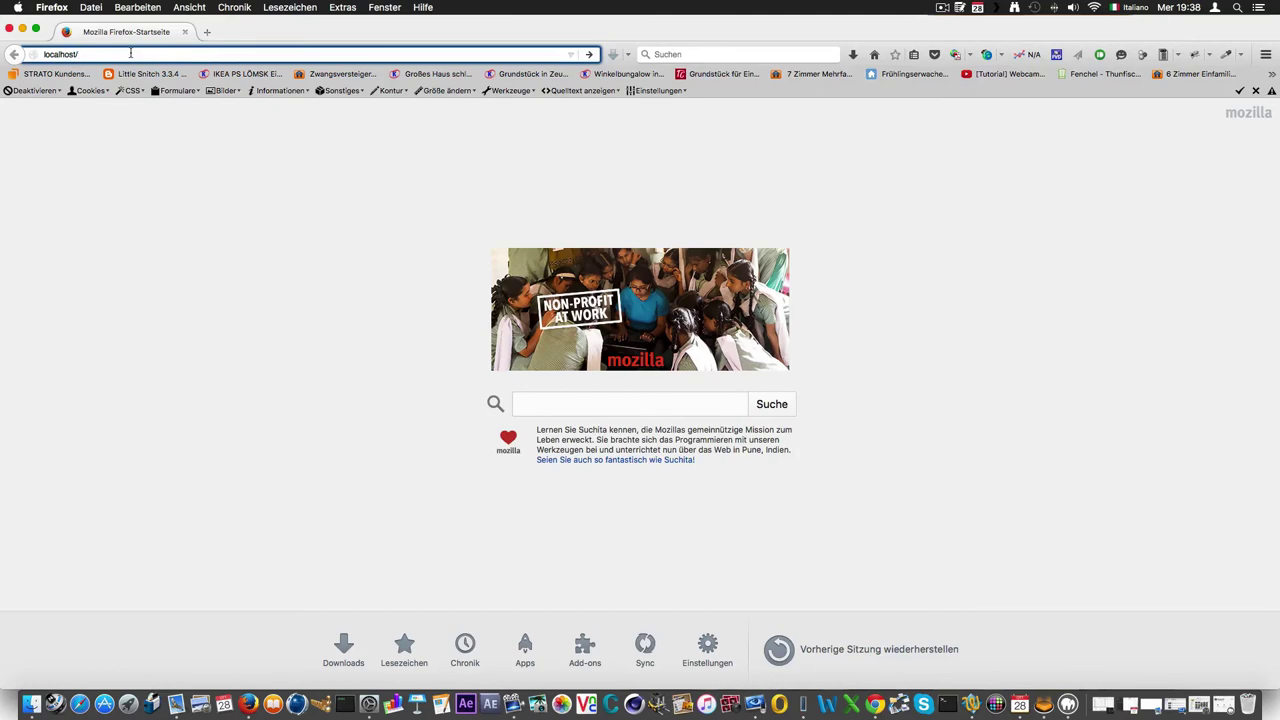
key(BackSpace)
text(:)
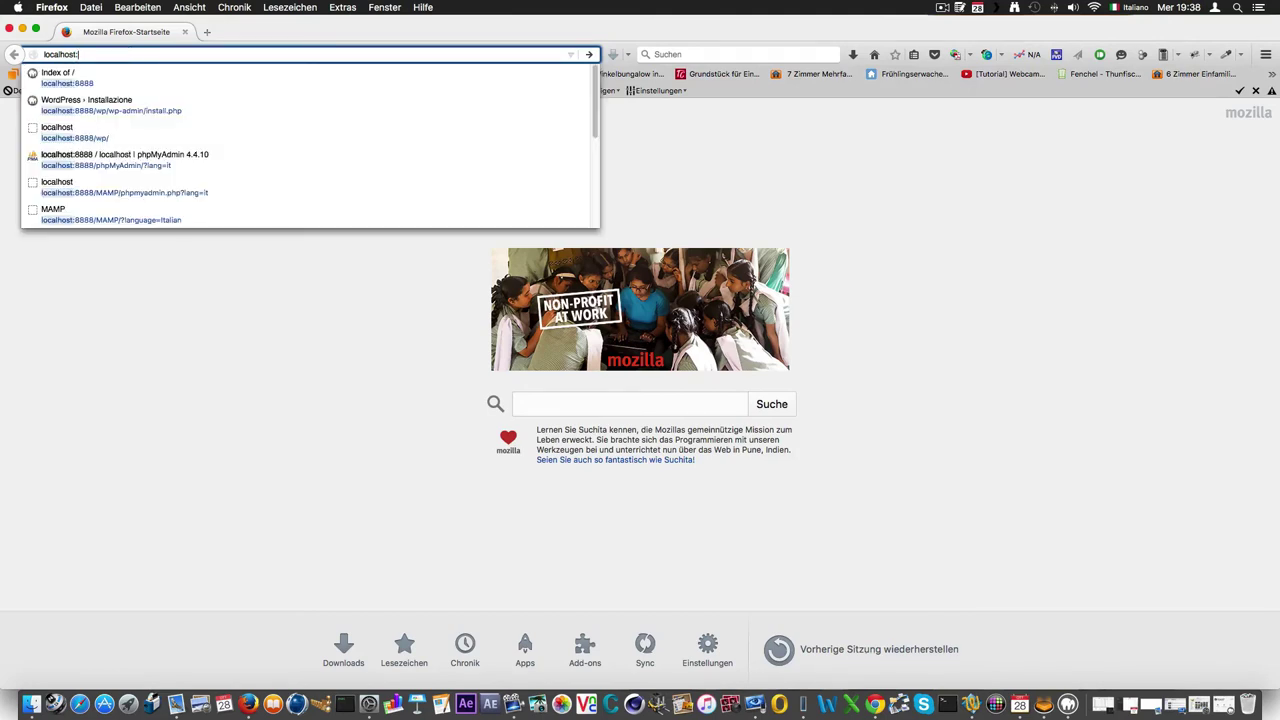
text(8888)
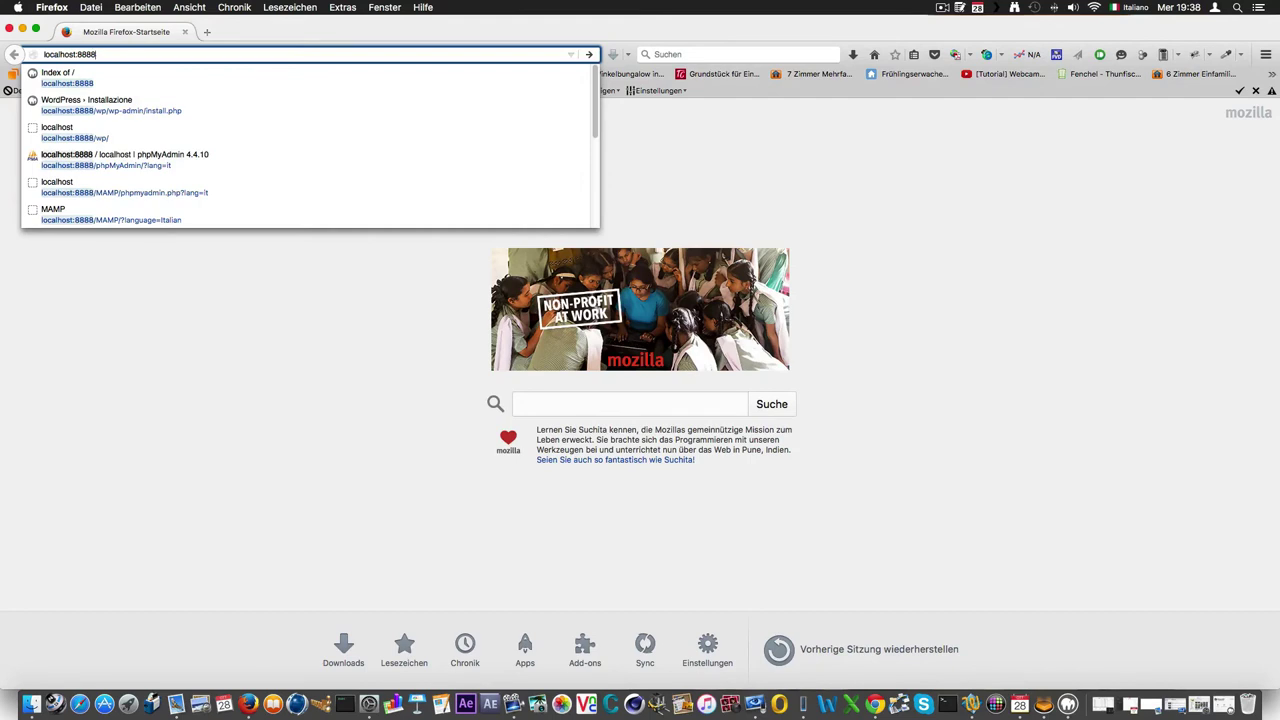
key(Return)
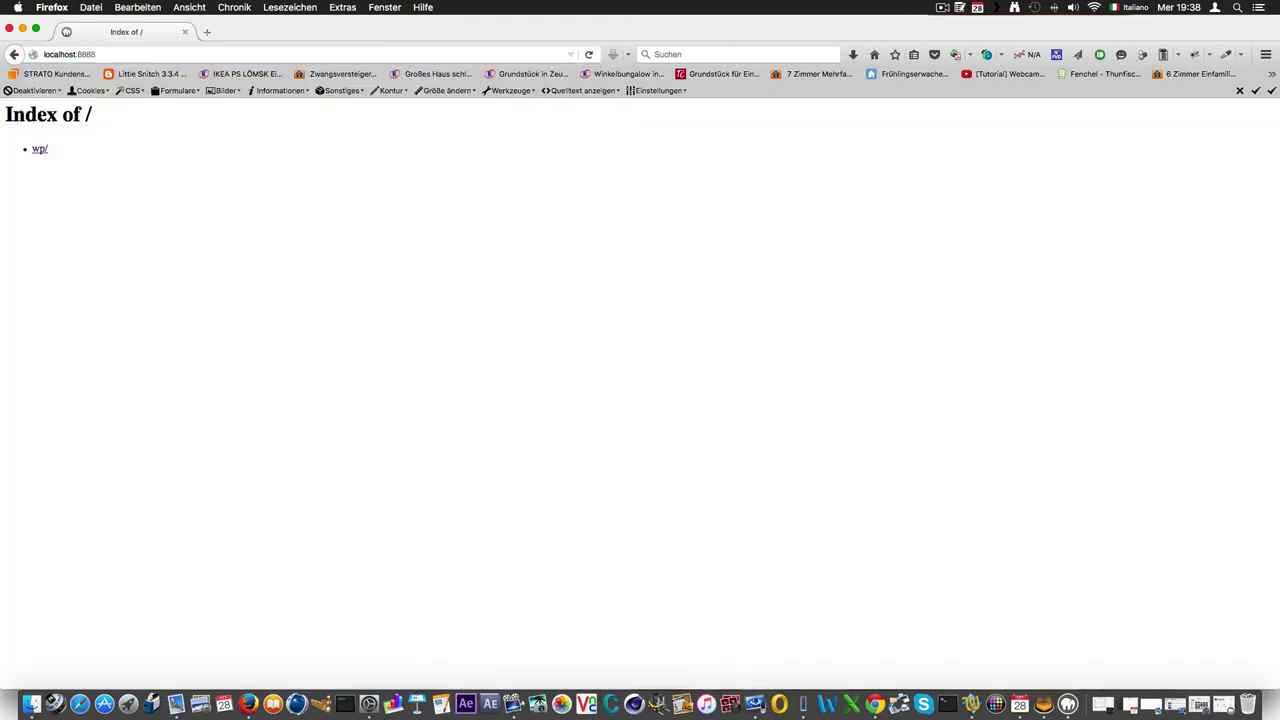
click(40, 151)
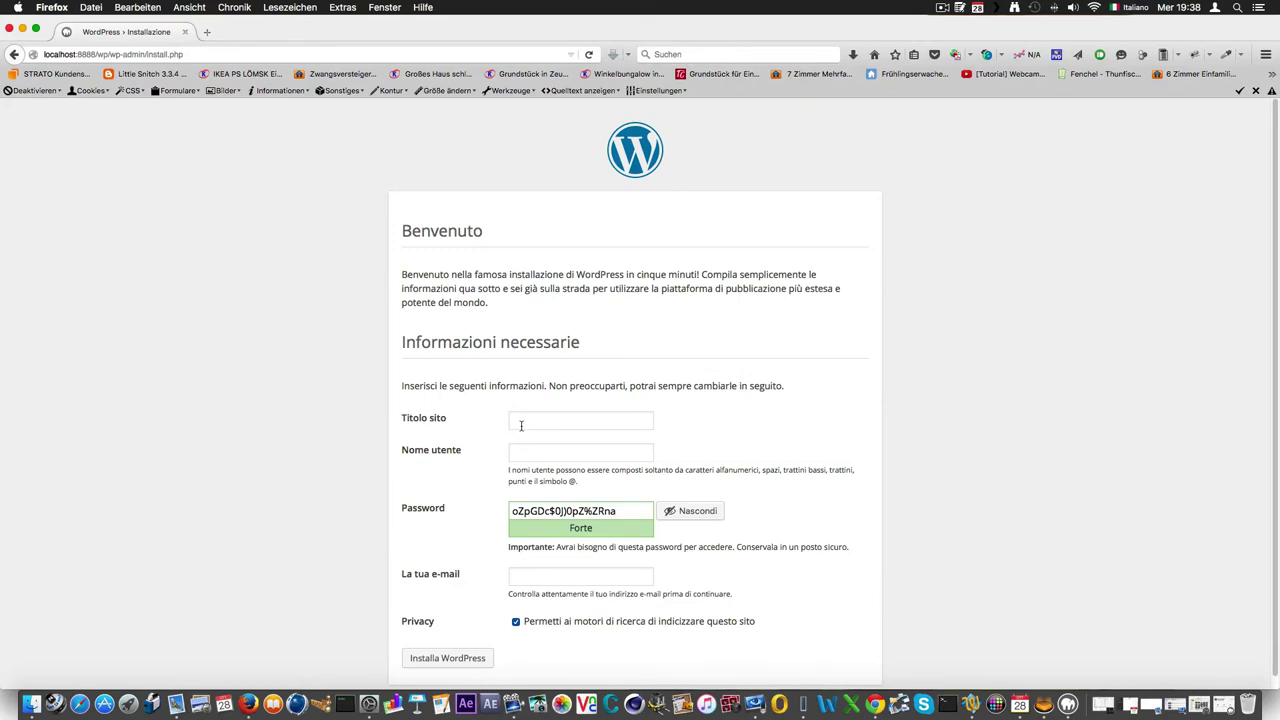
Enter the site title and admin username, and replace the suggested password with a short one.
scroll(523, 422, down, 1)
text(tutori)
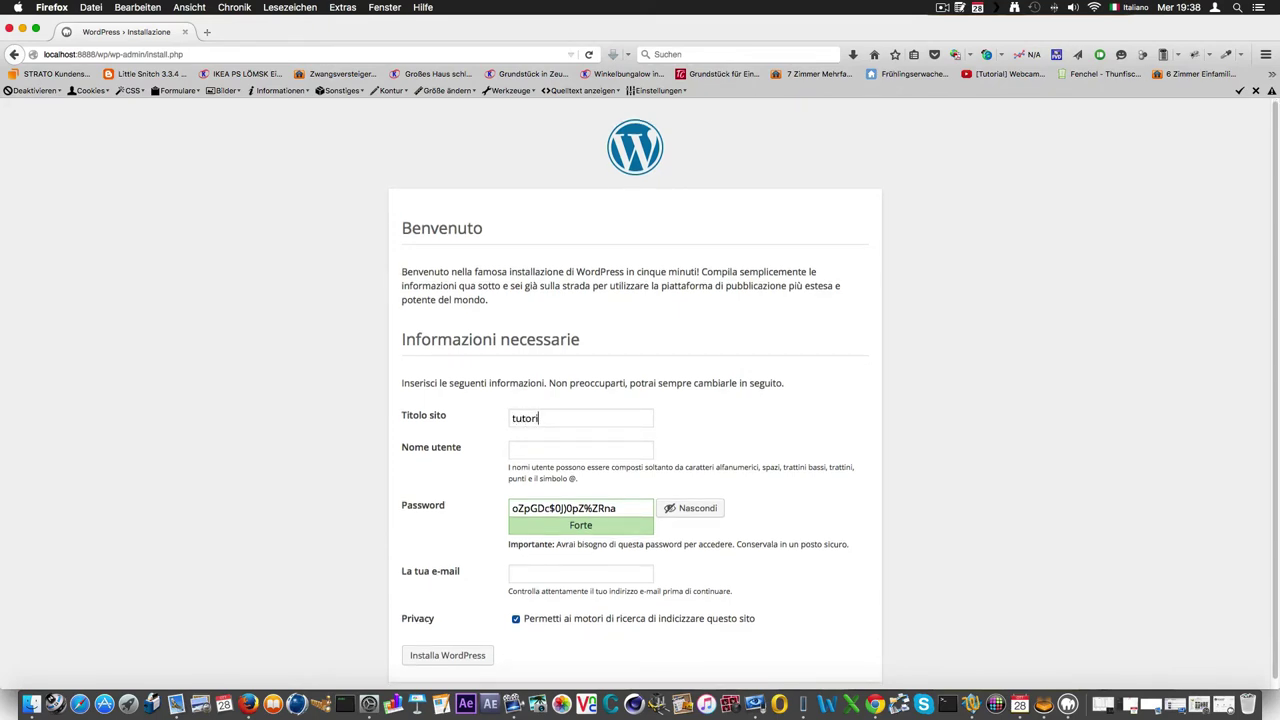
text(mikwe)
scroll(577, 516, down, 1)
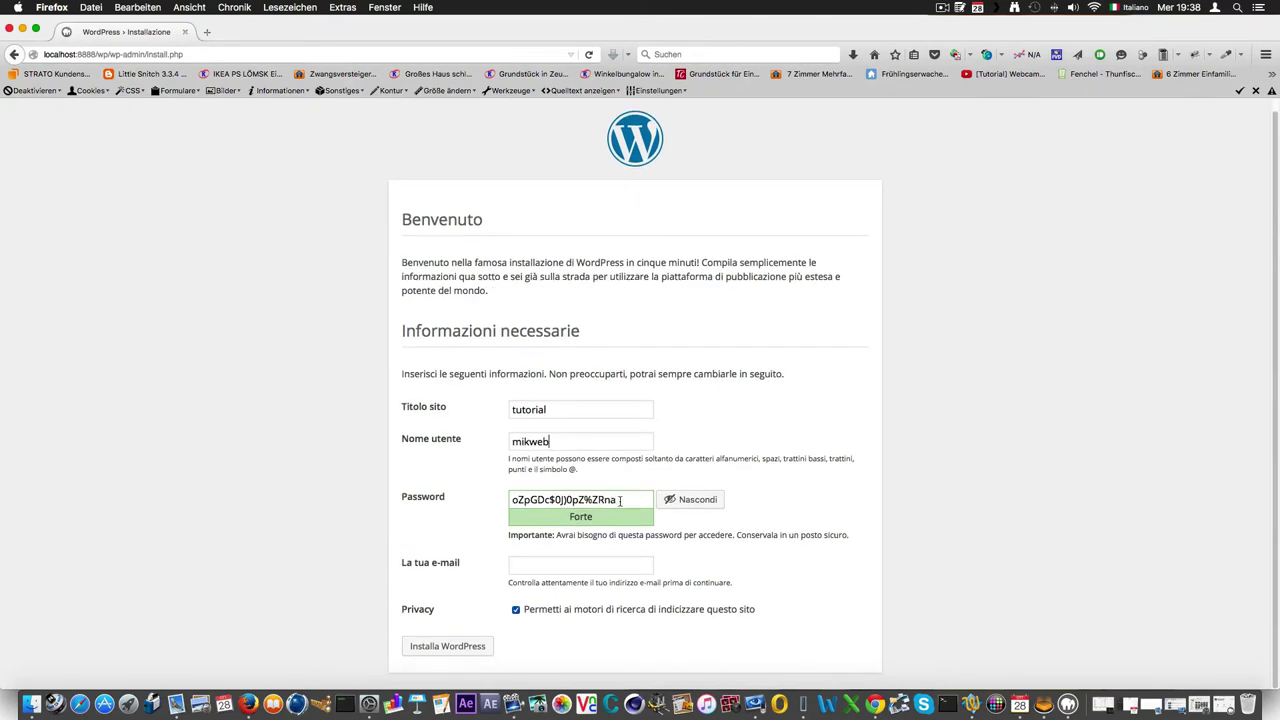
drag(620, 502, 322, 484)
text(tutorial)
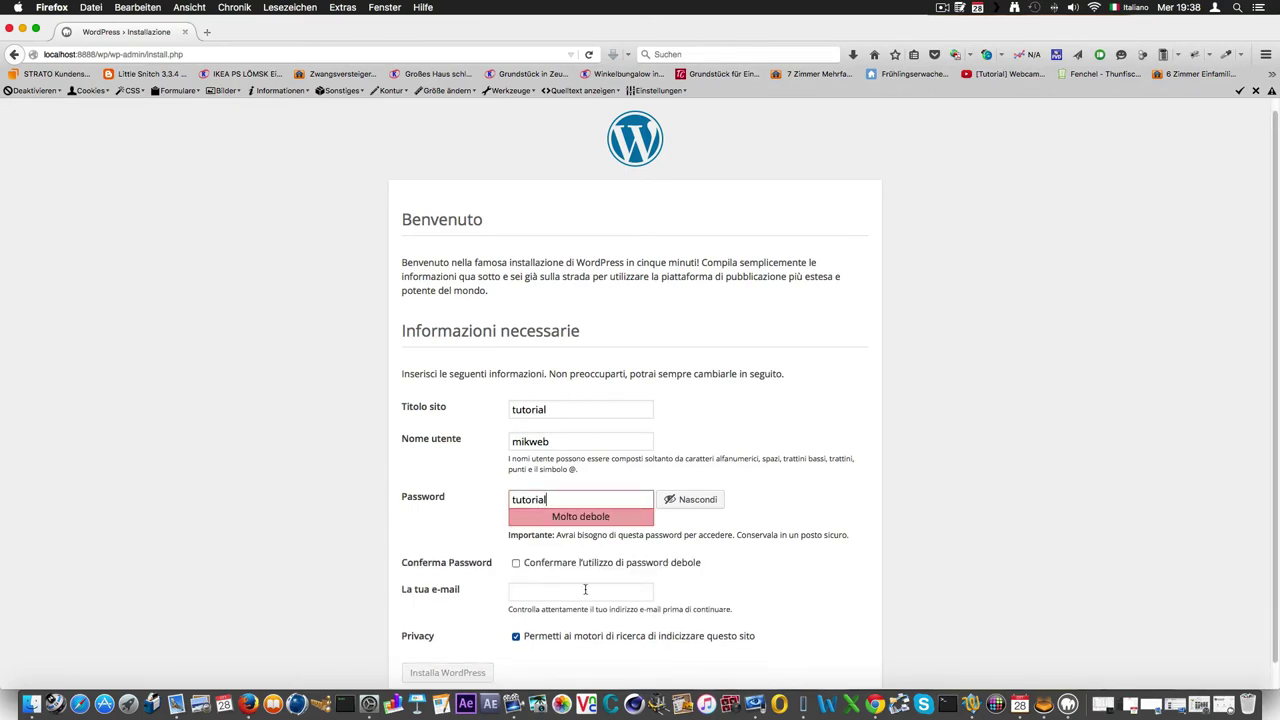
Enter the admin e-mail using the German keyboard layout, confirm the weak password, and install WordPress.
click(579, 589)
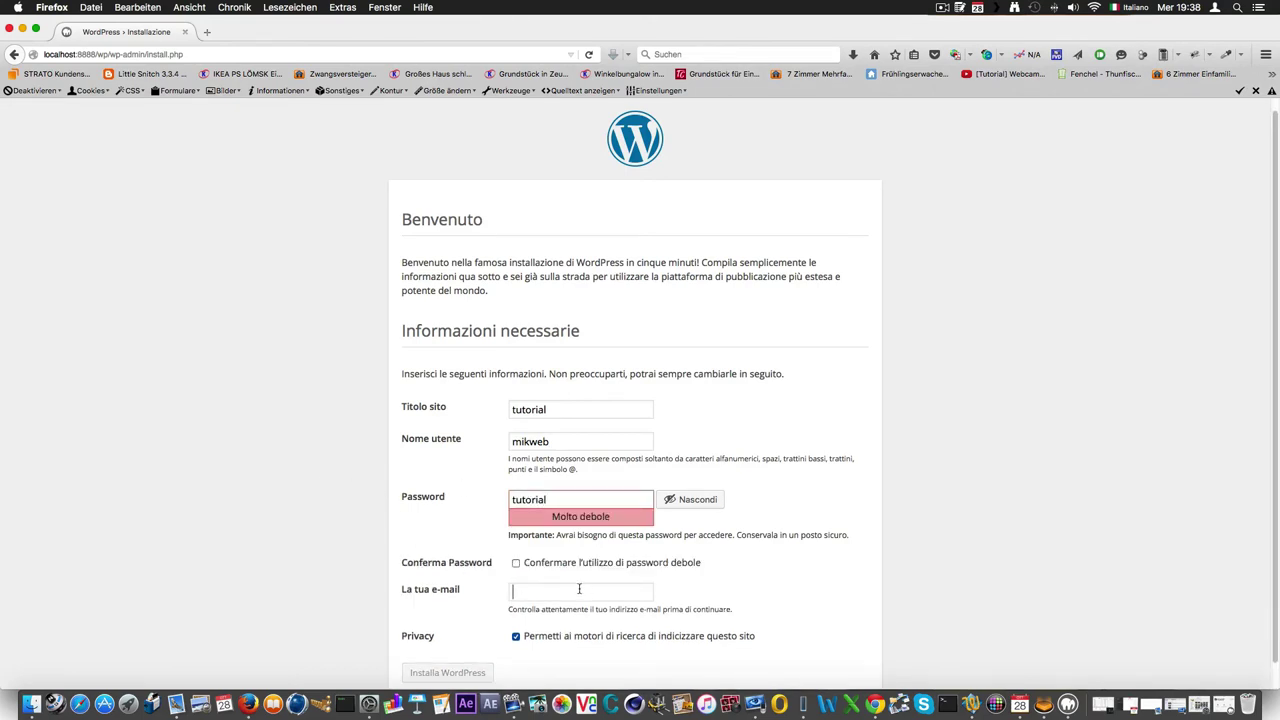
click(1116, 12)
click(1088, 37)
scroll(991, 149, down, 1)
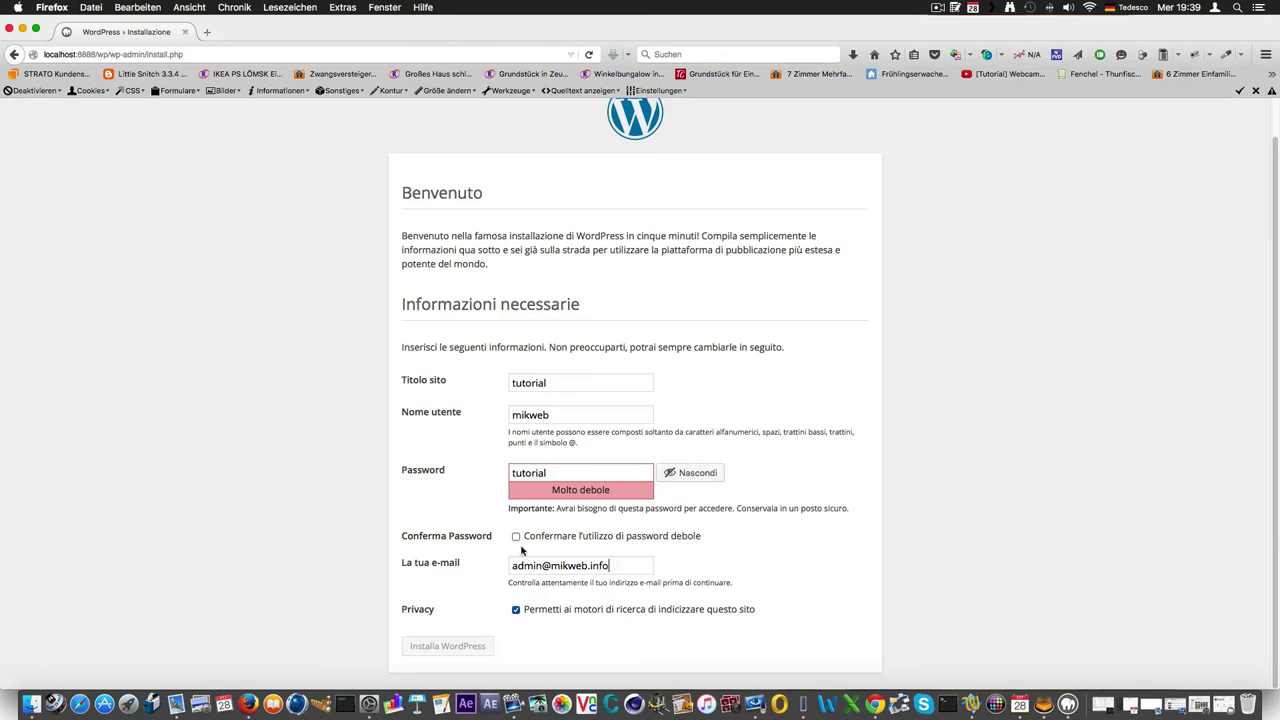
click(516, 538)
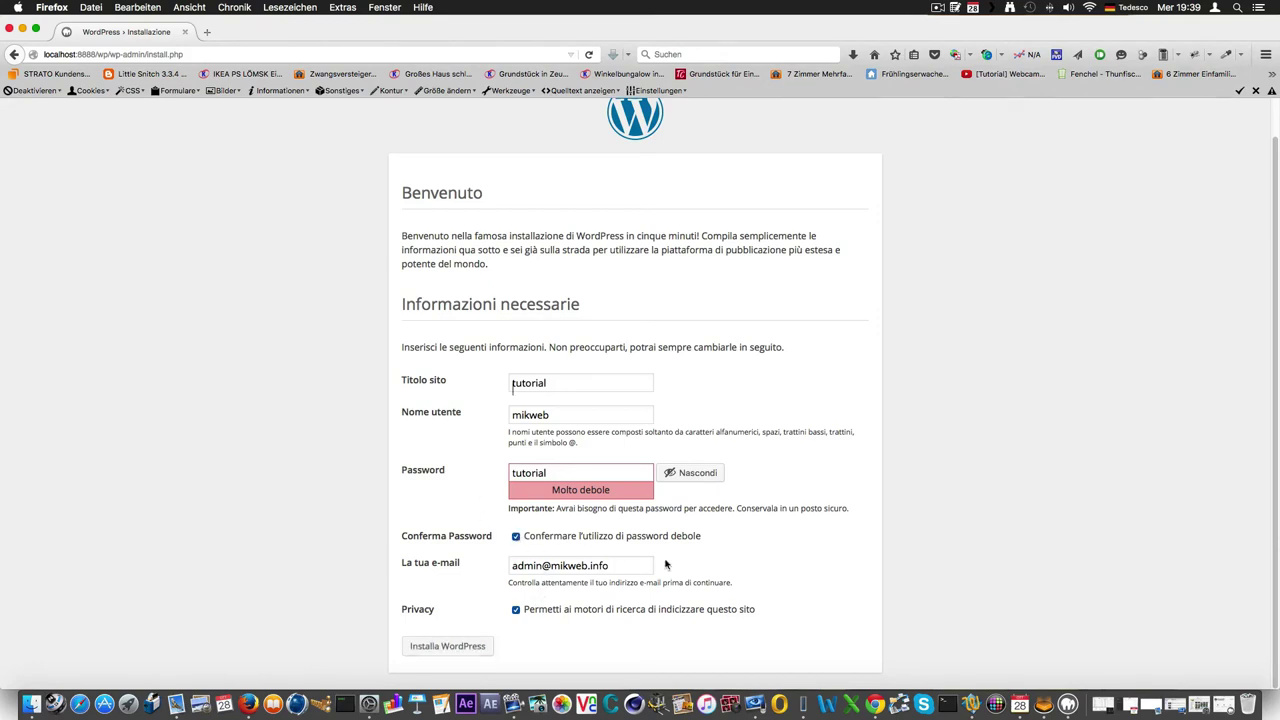
click(461, 652)
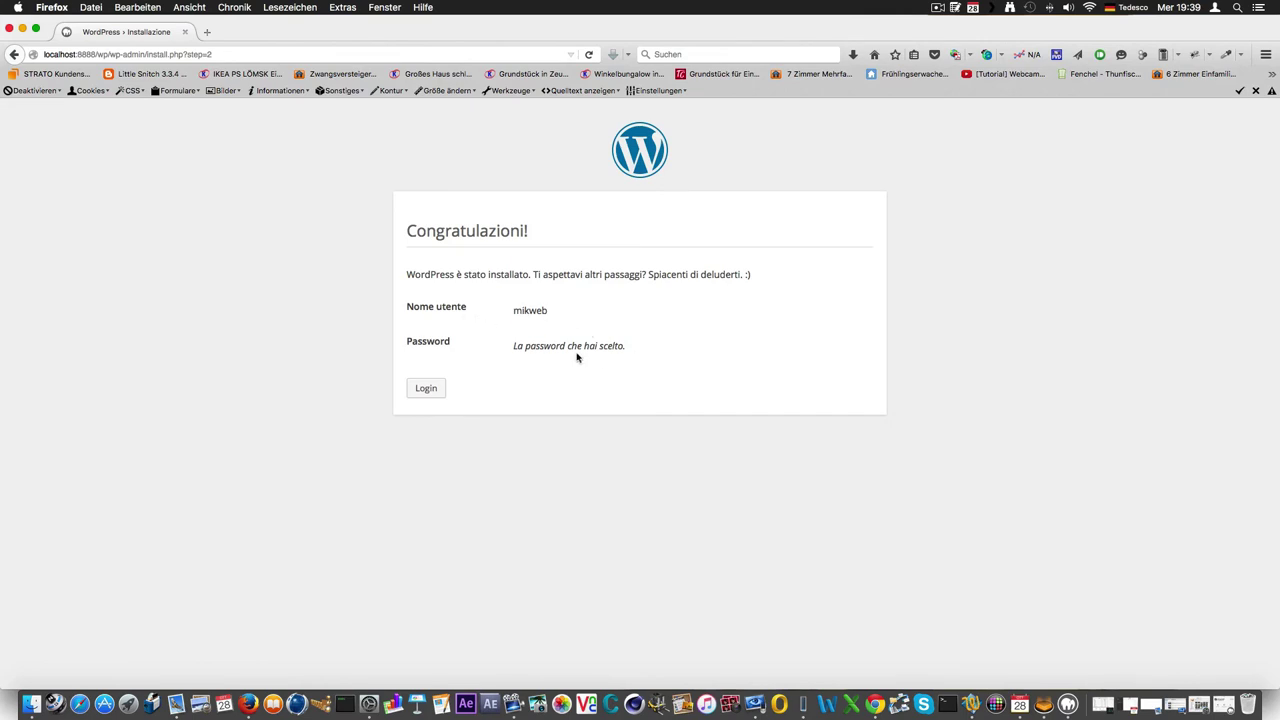
Log in on the WordPress login page with the new admin username and password.
click(432, 391)
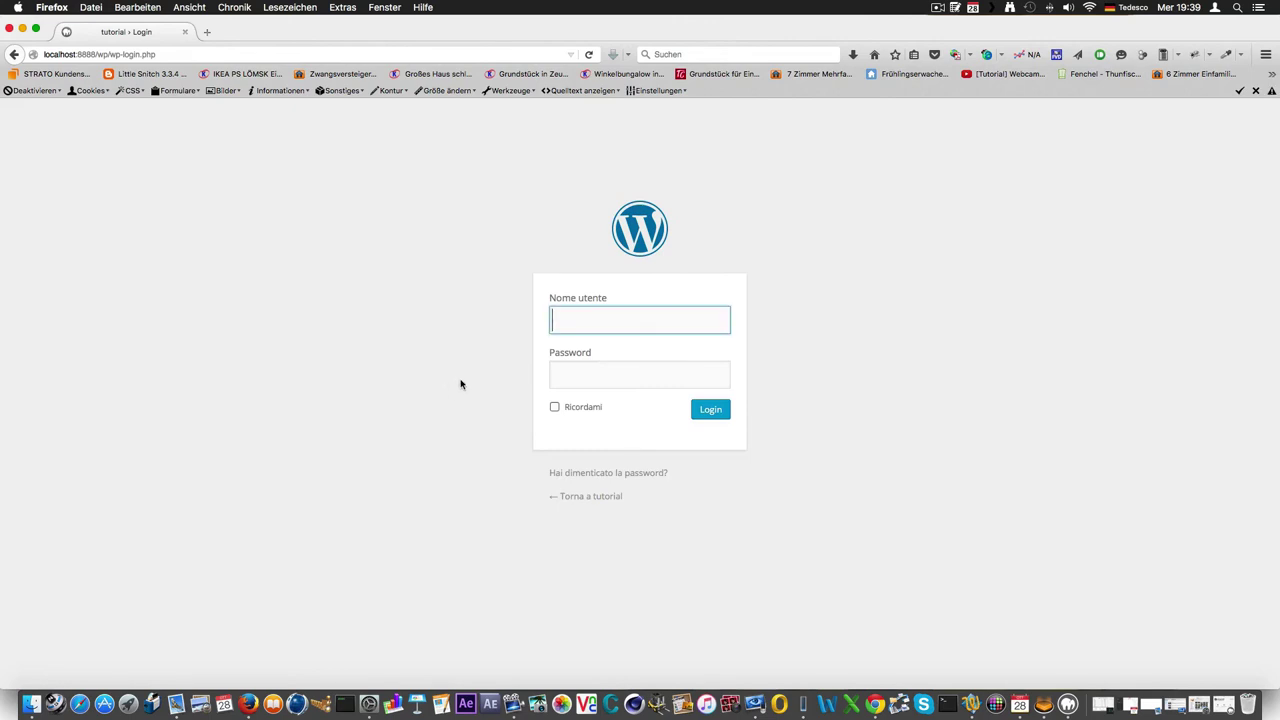
text(mikweb)
click(592, 372)
text(********)
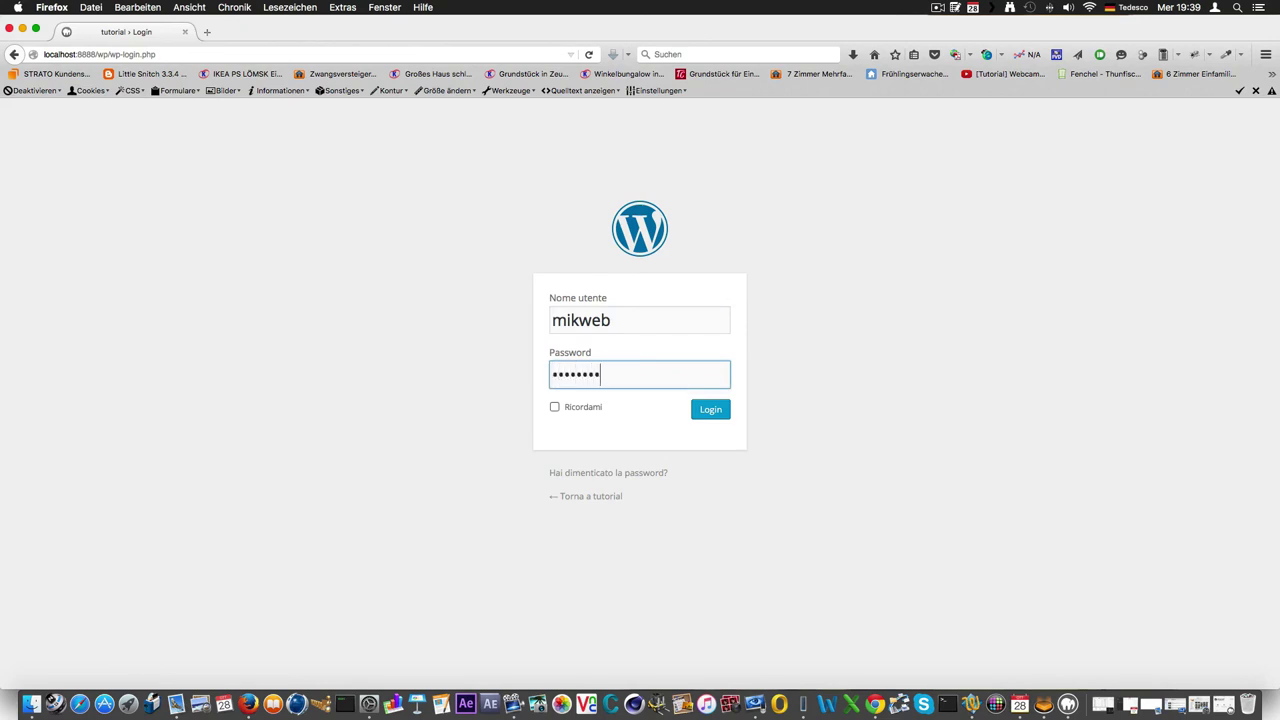
click(697, 416)
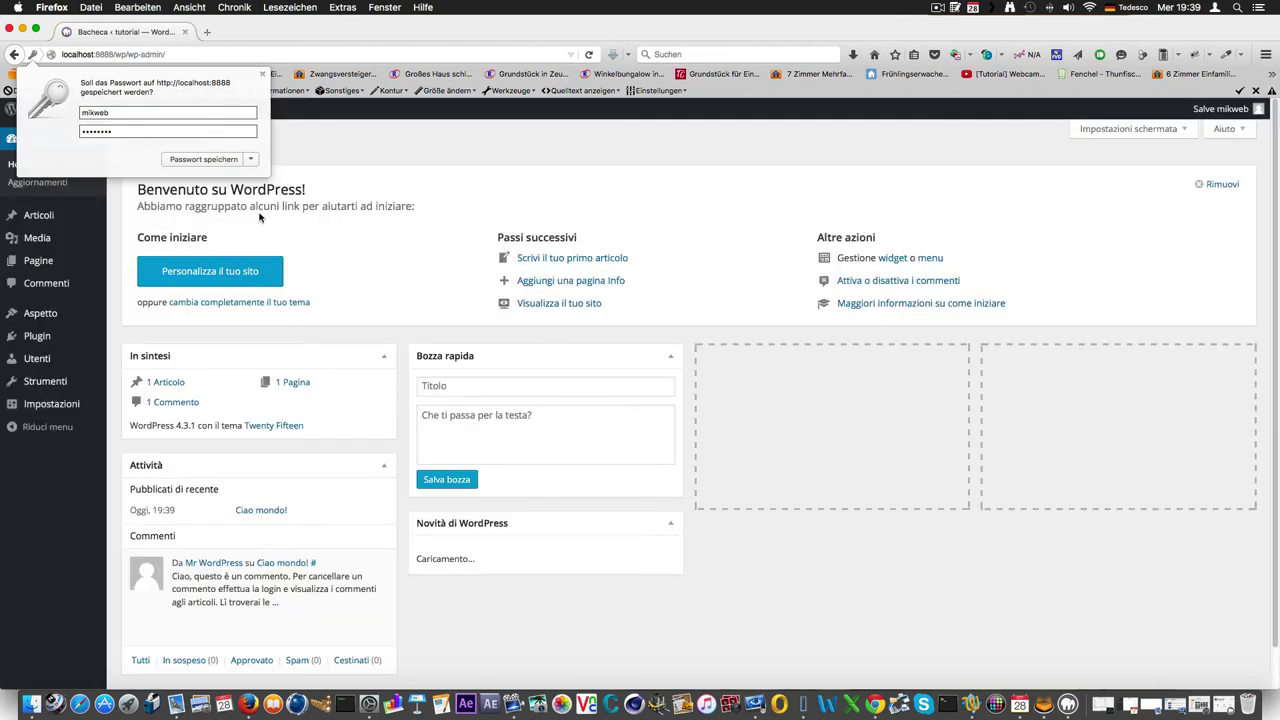
Dismiss the save-password prompt and go to the installed themes under Aspetto > Temi.
click(260, 75)
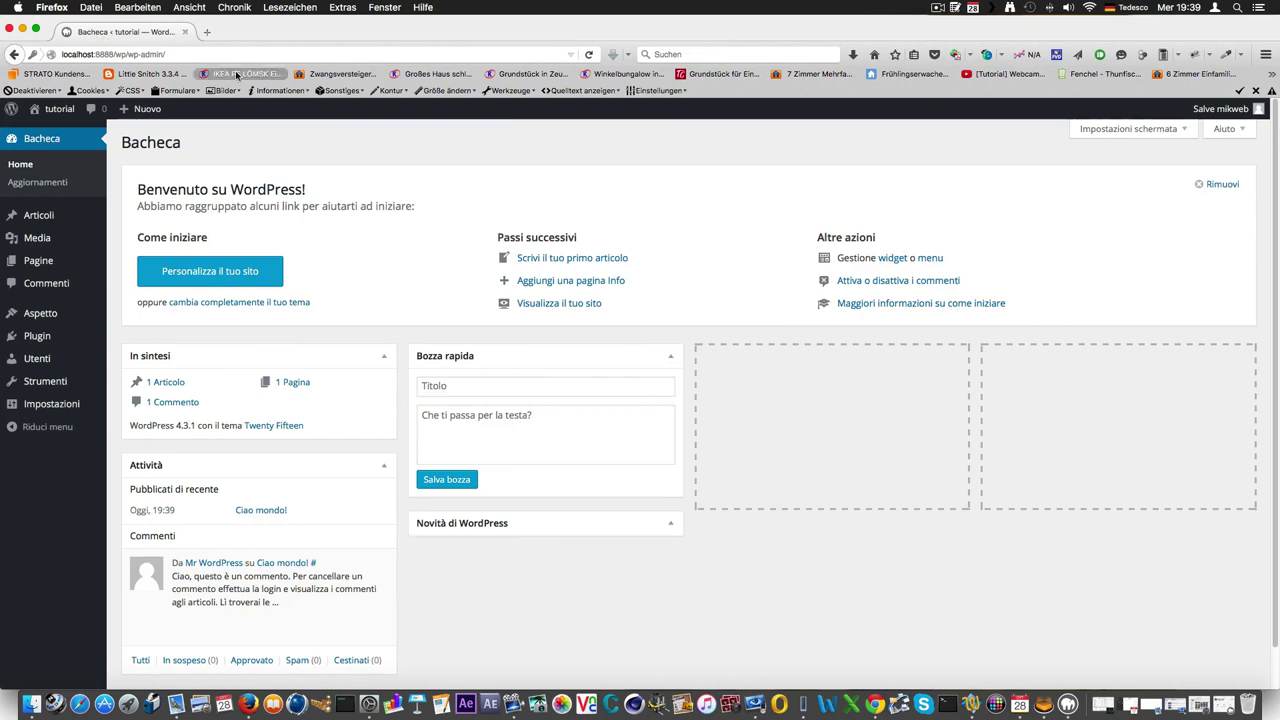
mouse_move(38, 245)
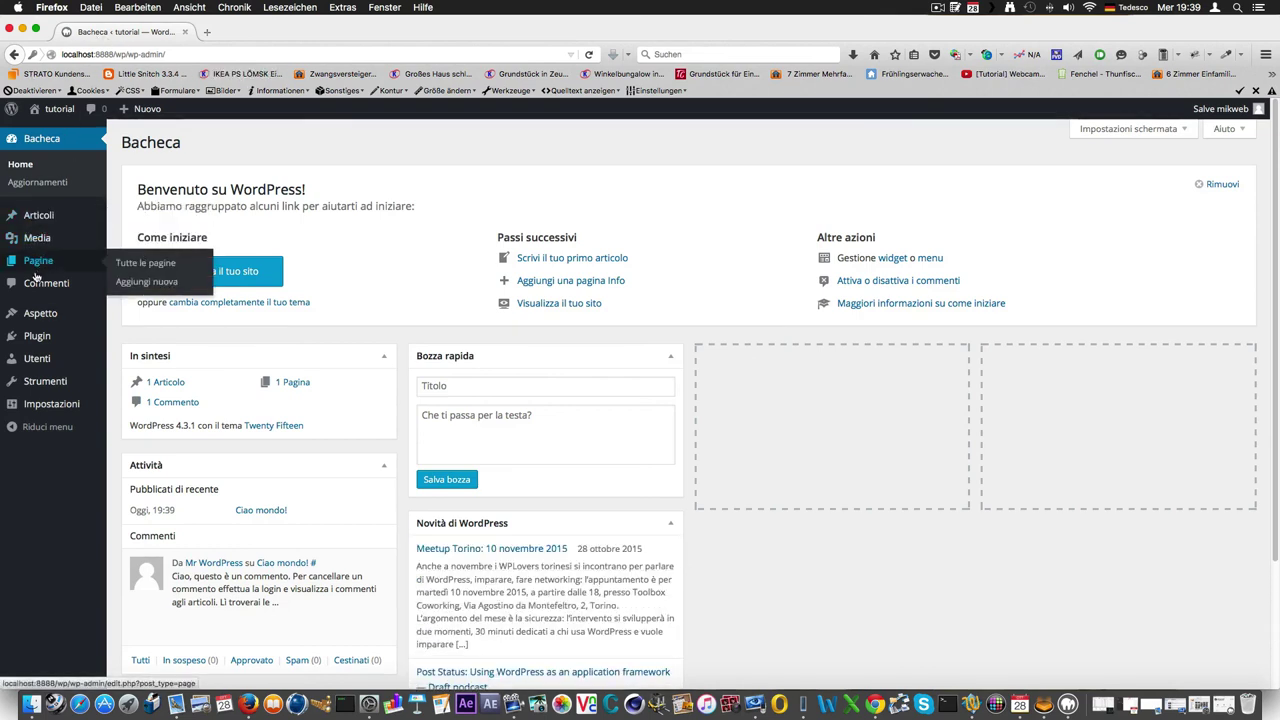
mouse_move(44, 321)
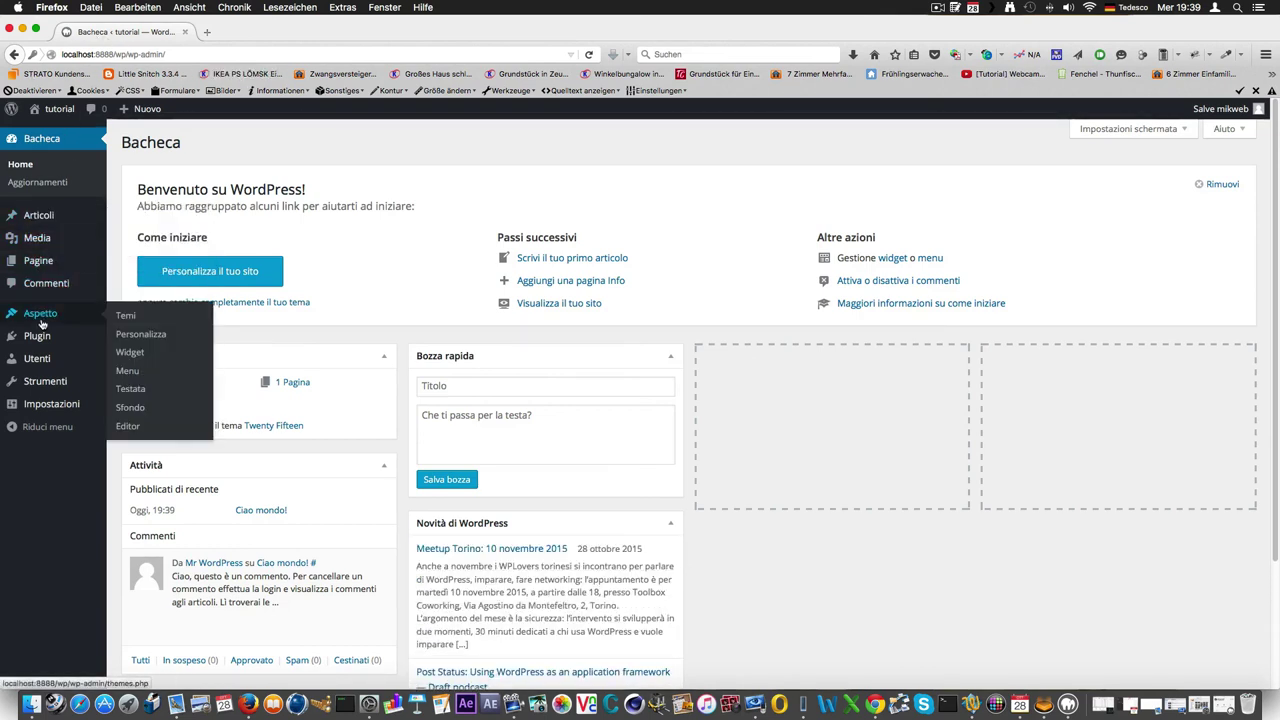
click(140, 322)
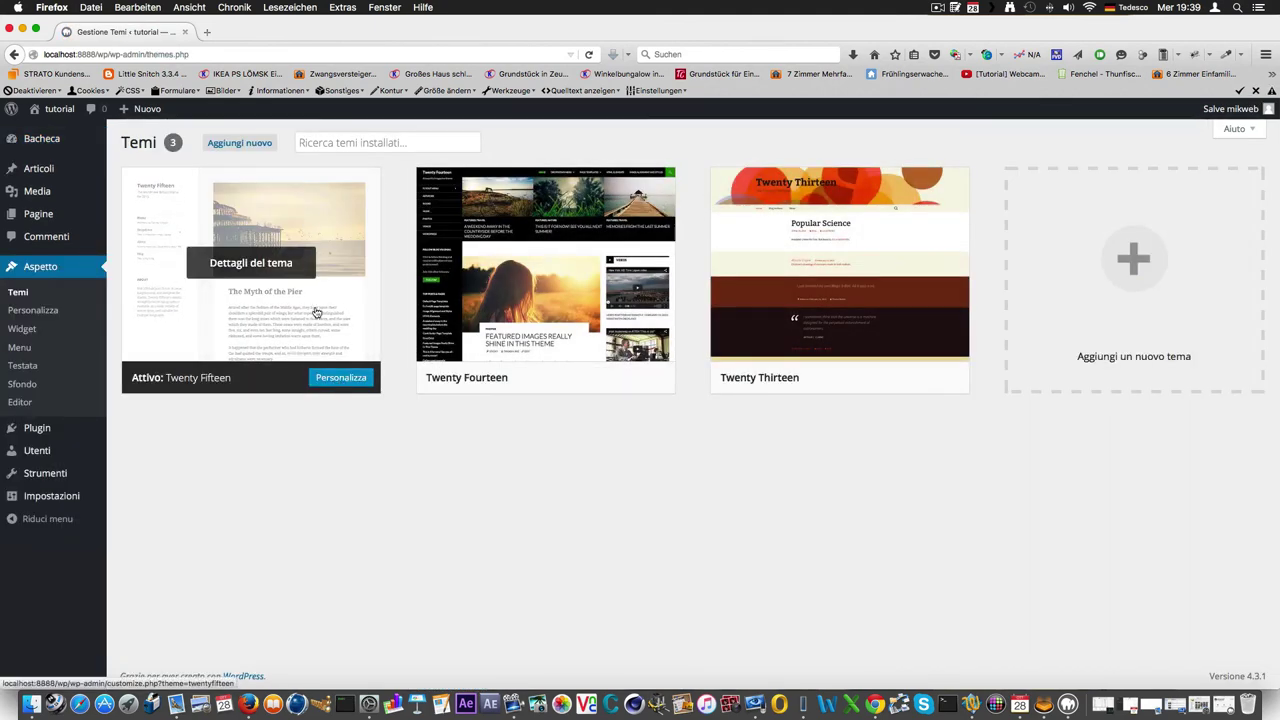
Preview the Twenty Fifteen theme in the customizer, then close it to view the front page.
click(286, 229)
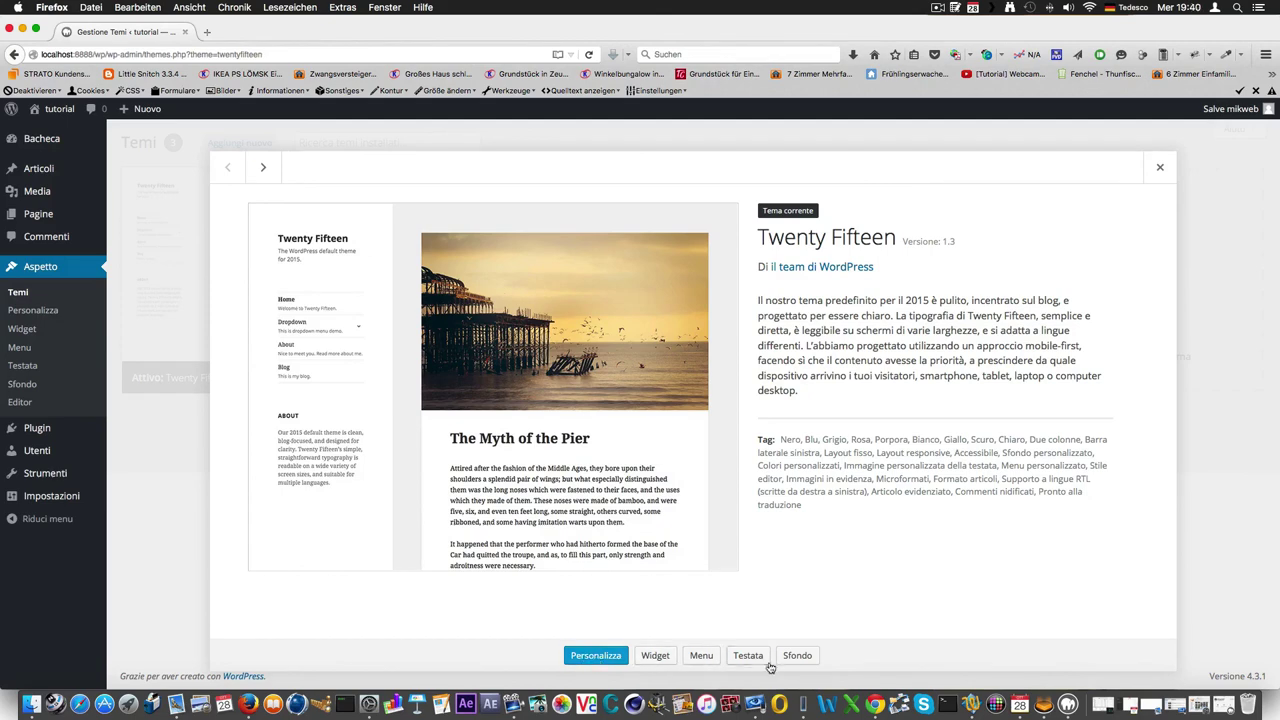
click(598, 656)
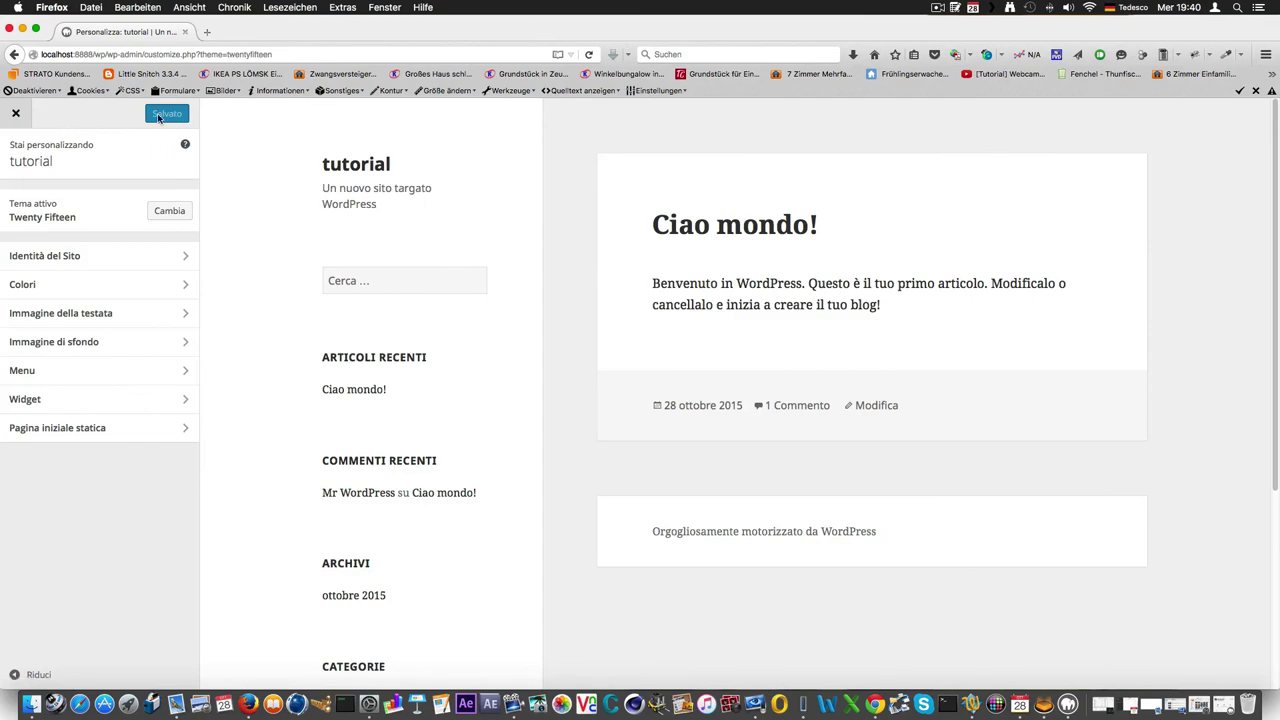
click(15, 114)
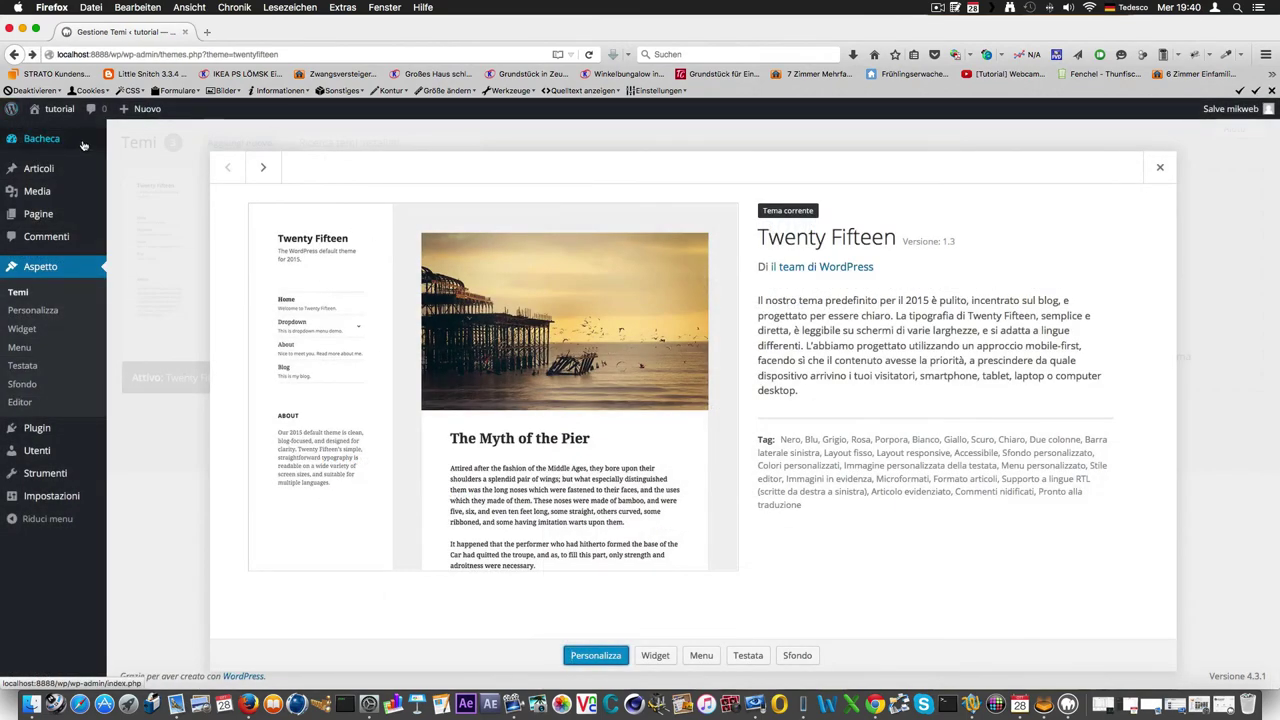
click(57, 114)
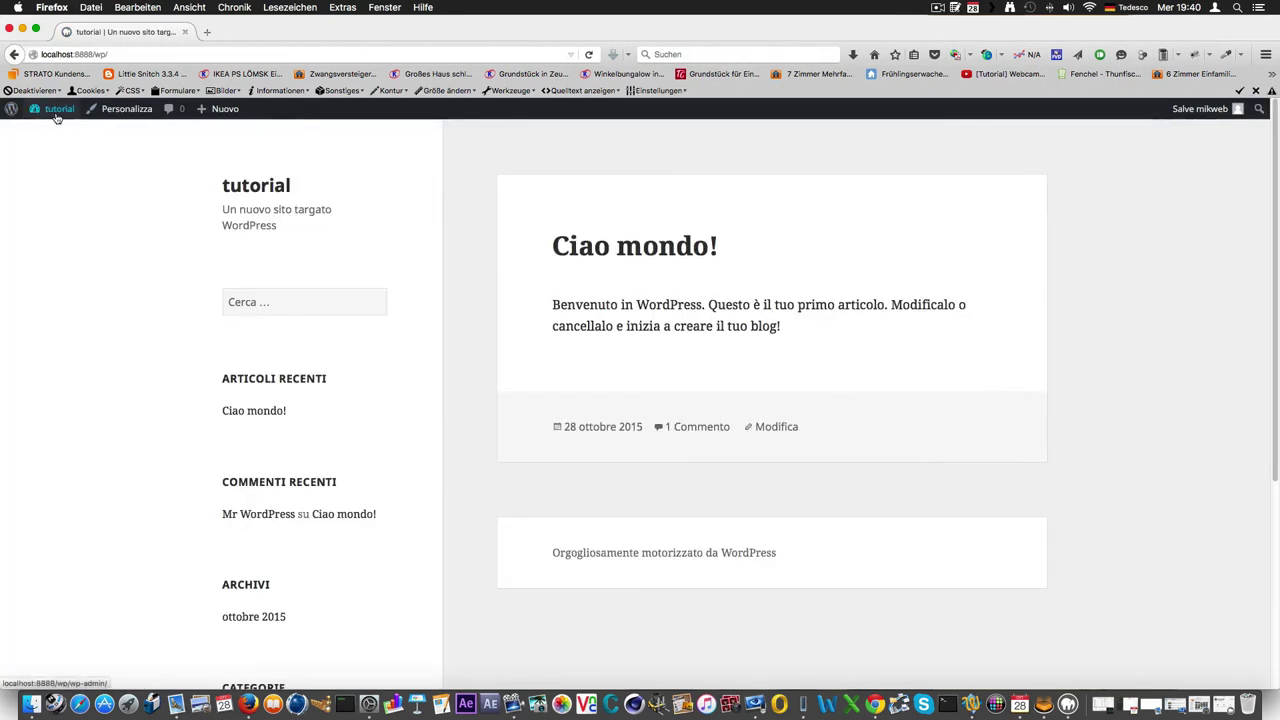
Look over the tutorial front page at localhost:8888/wp/ and minimize Firefox.
scroll(1063, 423, down, 5)
scroll(1064, 426, up, 4)
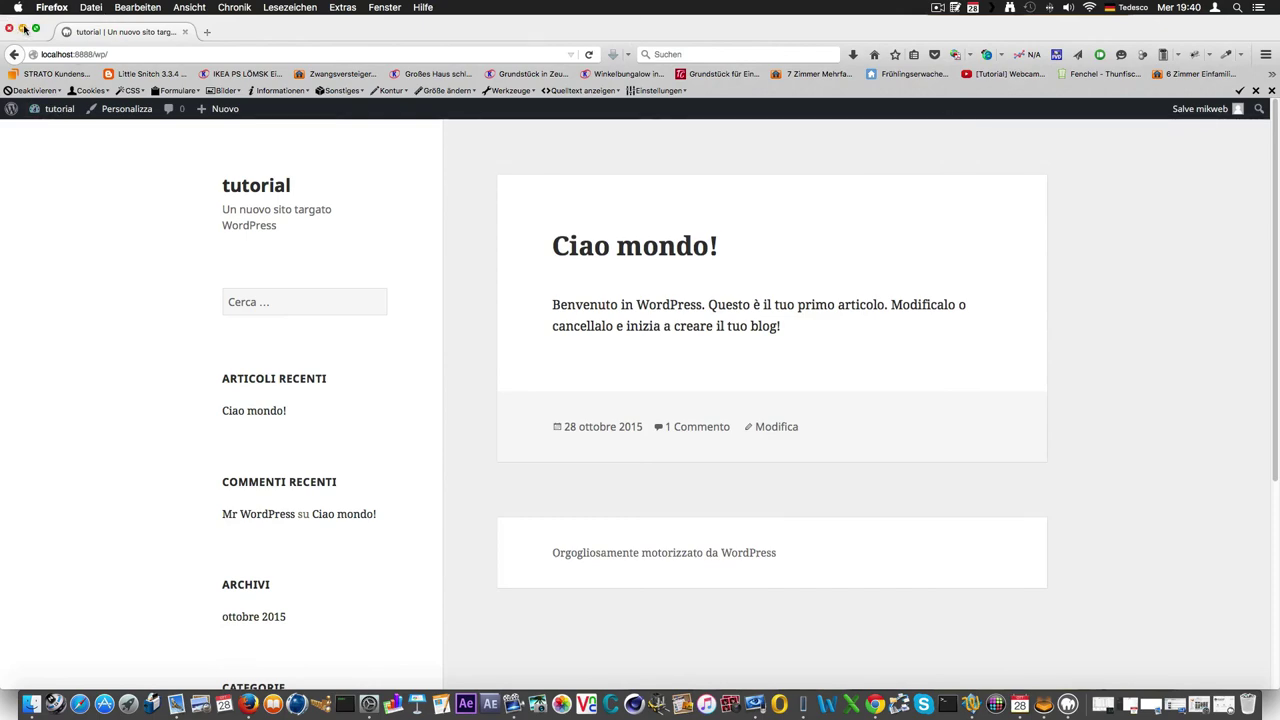
click(24, 31)
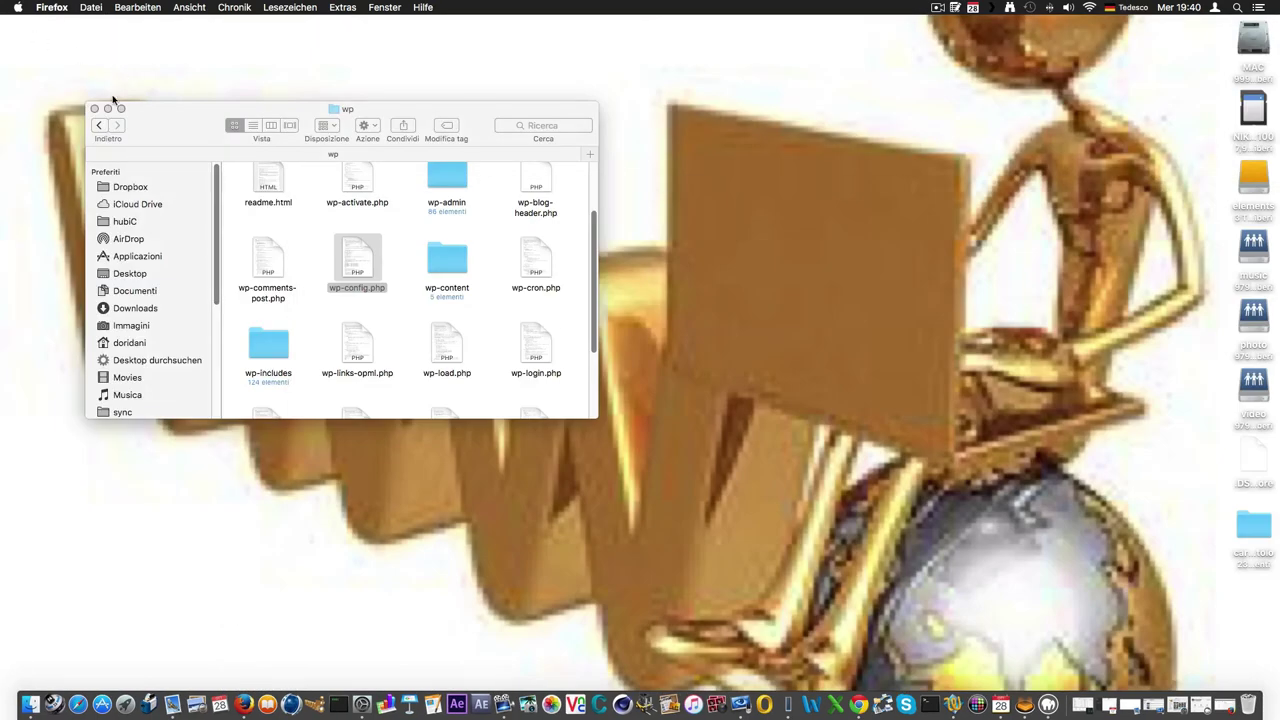
Close the Finder wp window and stop the ScreenFlow recording with Aufnahme beenden.
click(94, 109)
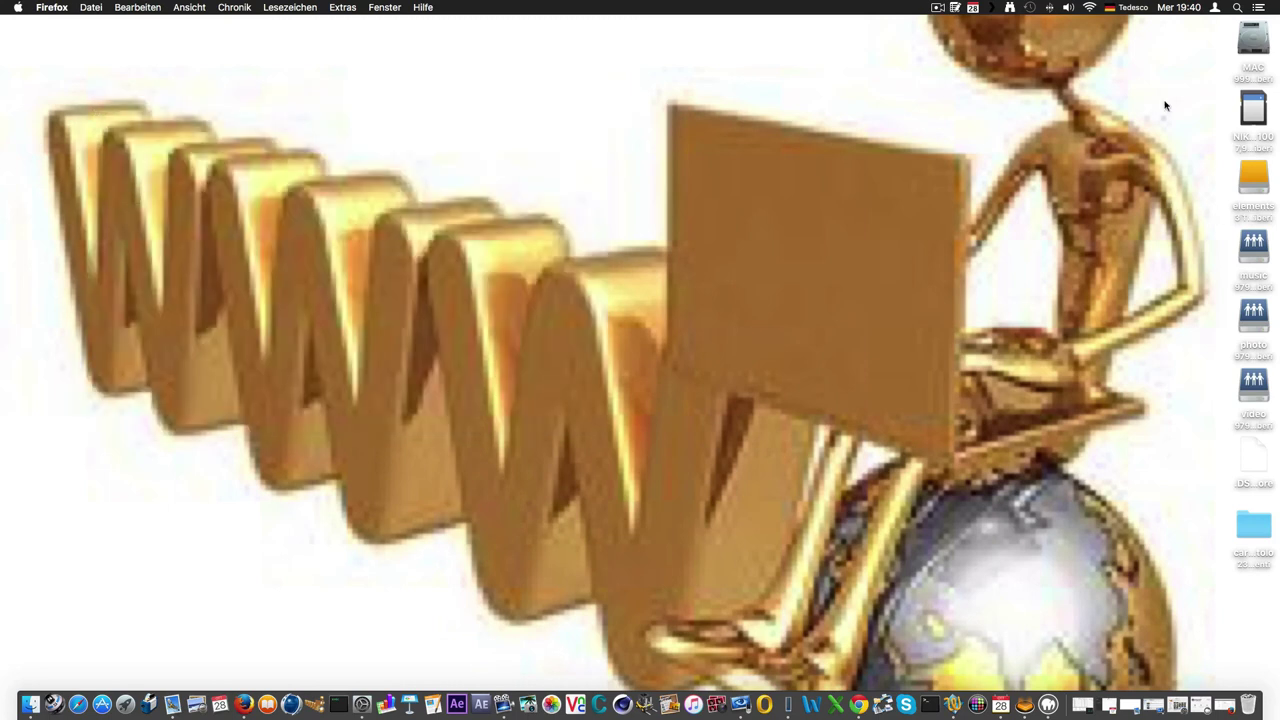
click(937, 8)
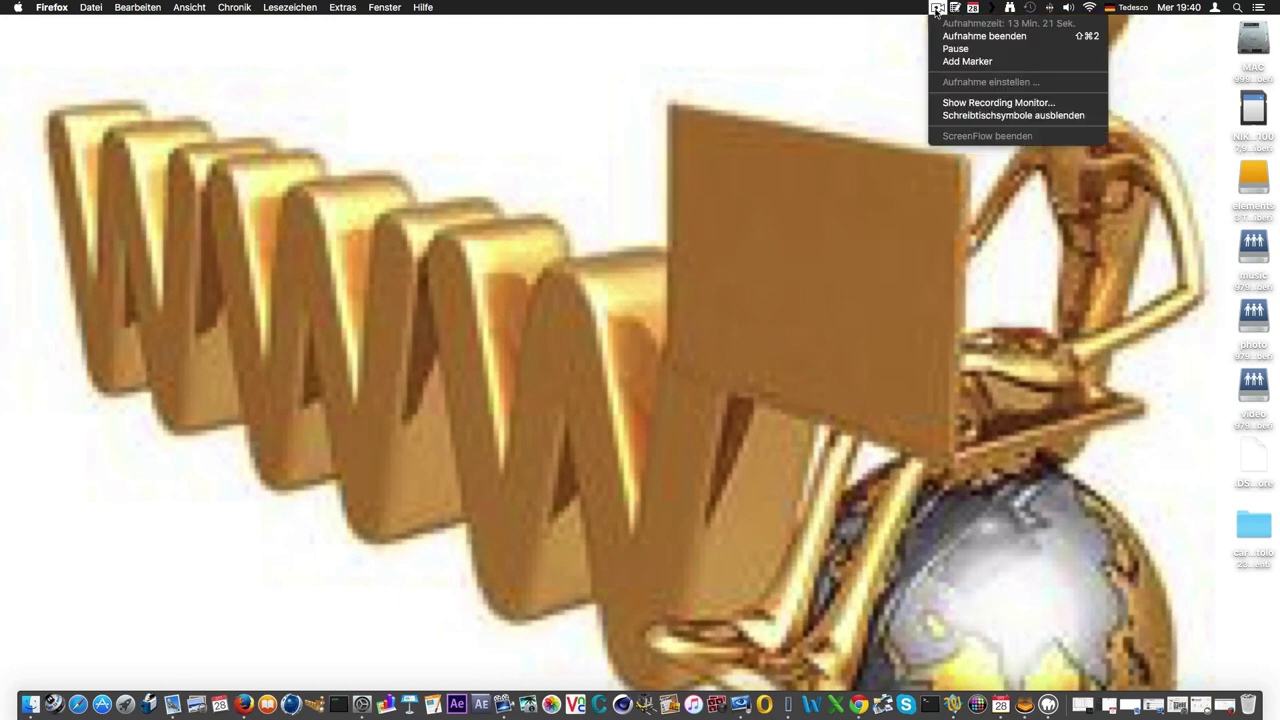
click(988, 37)
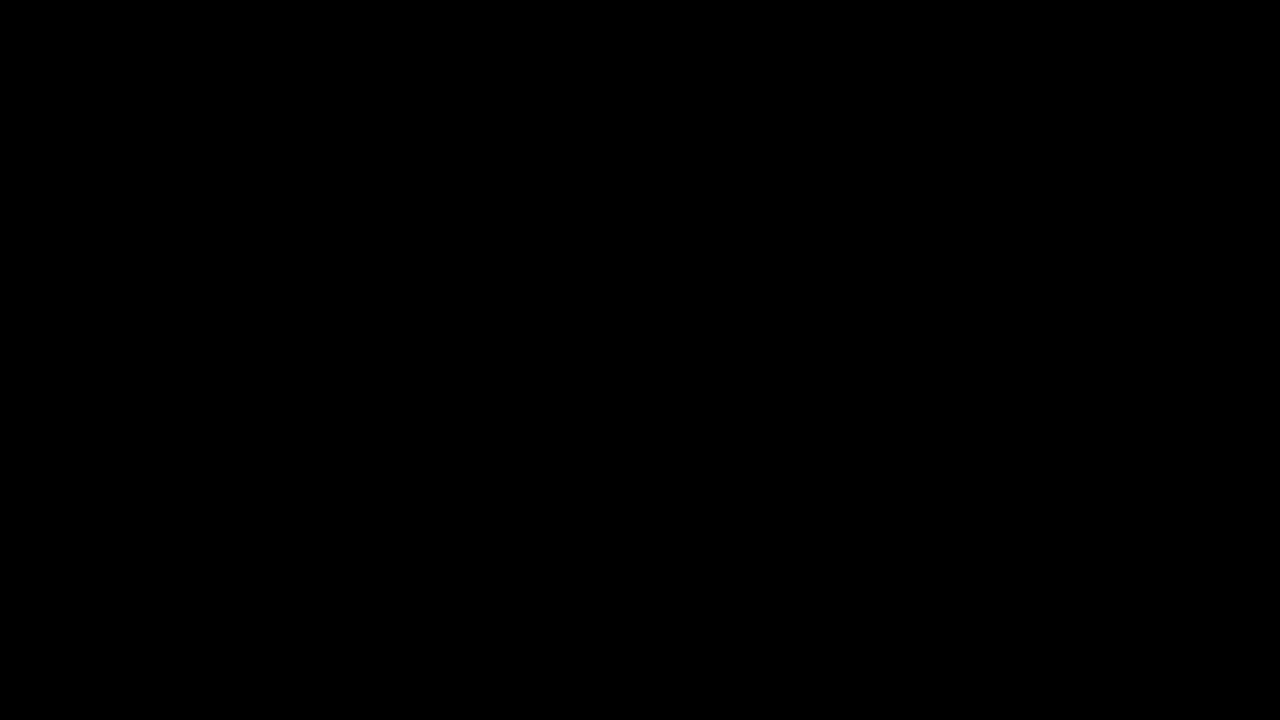